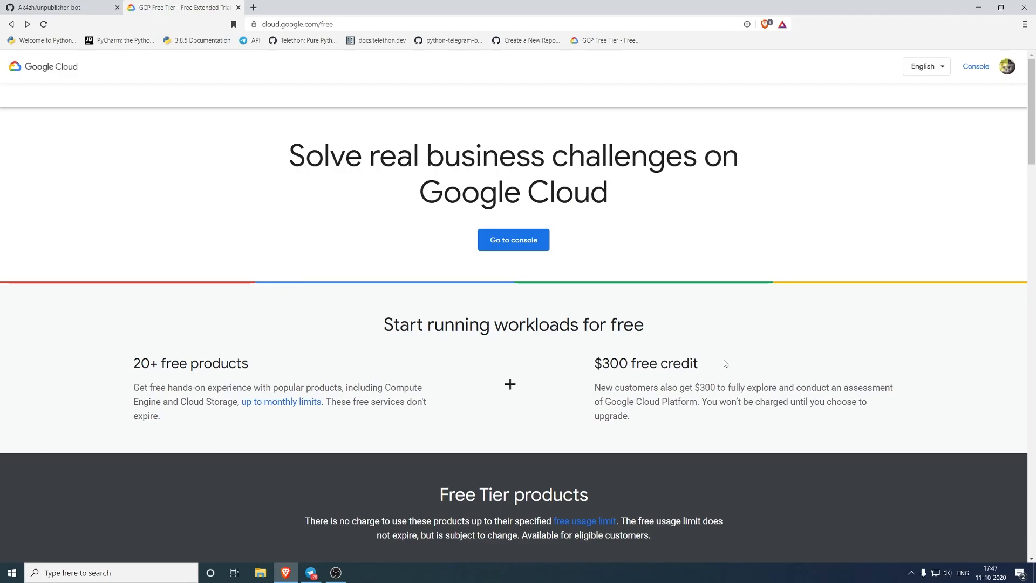
# - Examine the free products and free credit offers on the Google Cloud free tier page
pyautogui.rightClick(700, 328)
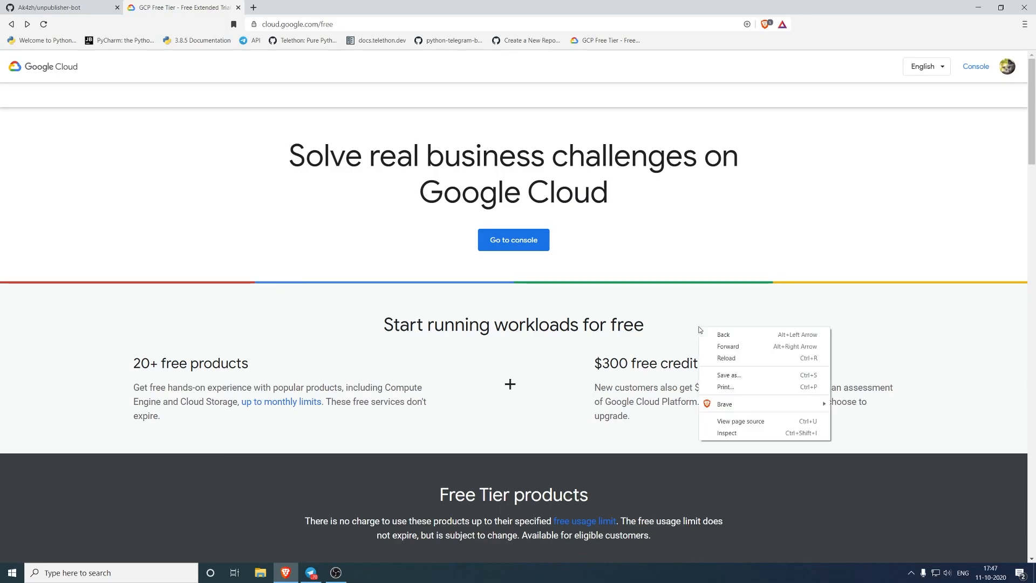
pyautogui.click(423, 390)
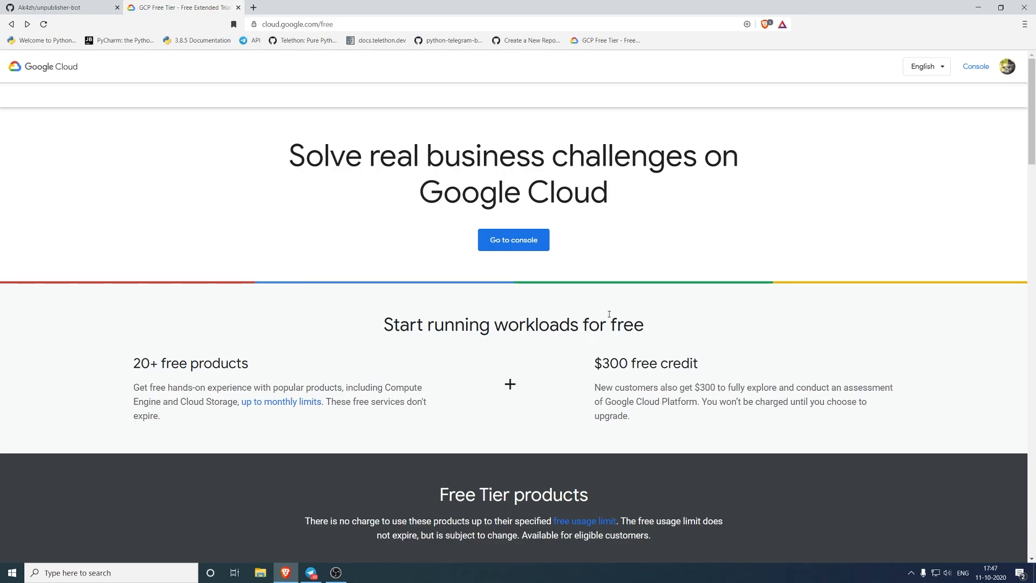
pyautogui.moveTo(657, 424); pyautogui.dragTo(596, 364)
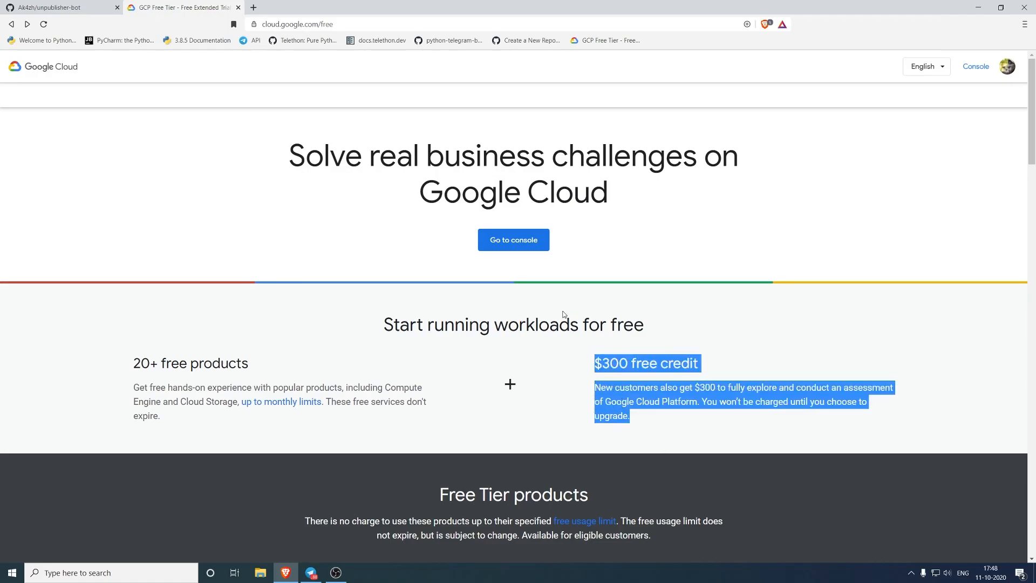
pyautogui.click(643, 425)
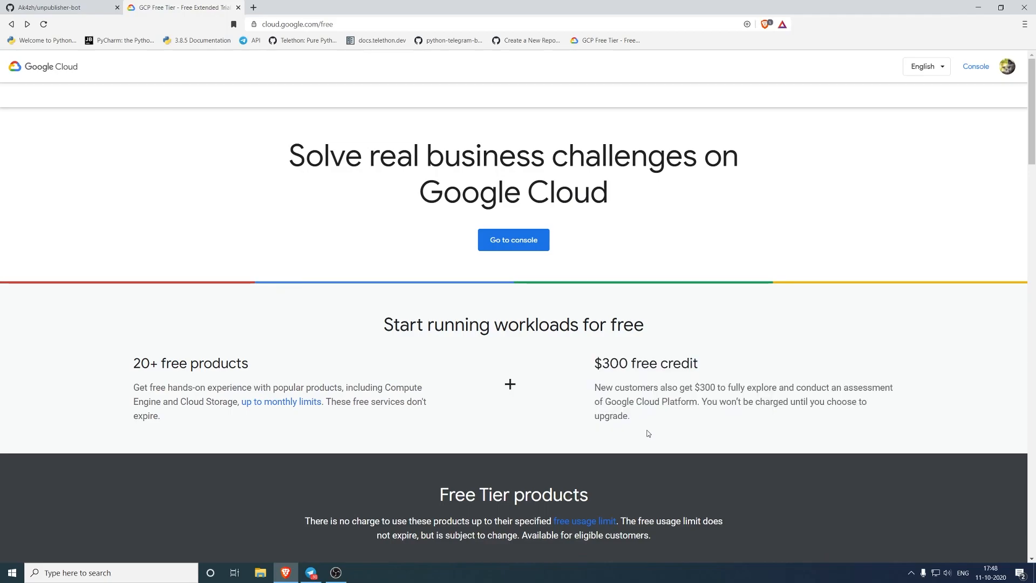
pyautogui.moveTo(646, 431); pyautogui.dragTo(595, 364)
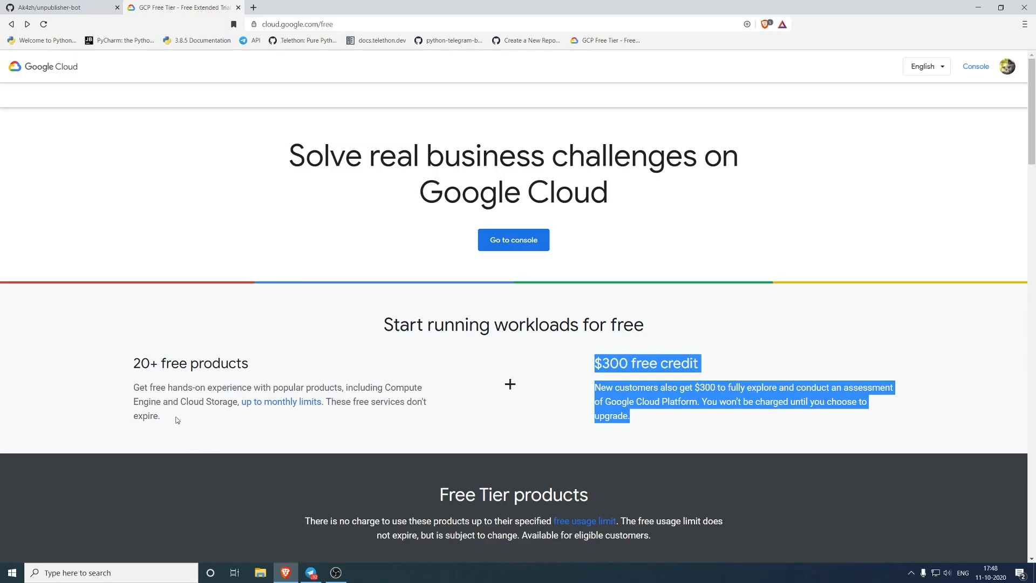
pyautogui.moveTo(173, 419); pyautogui.dragTo(141, 363)
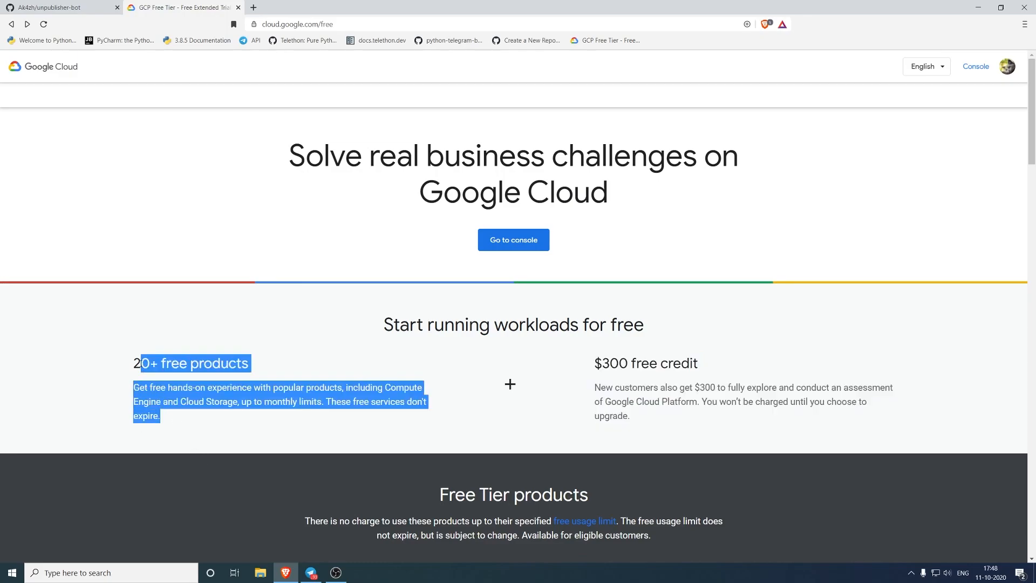
pyautogui.click(182, 437)
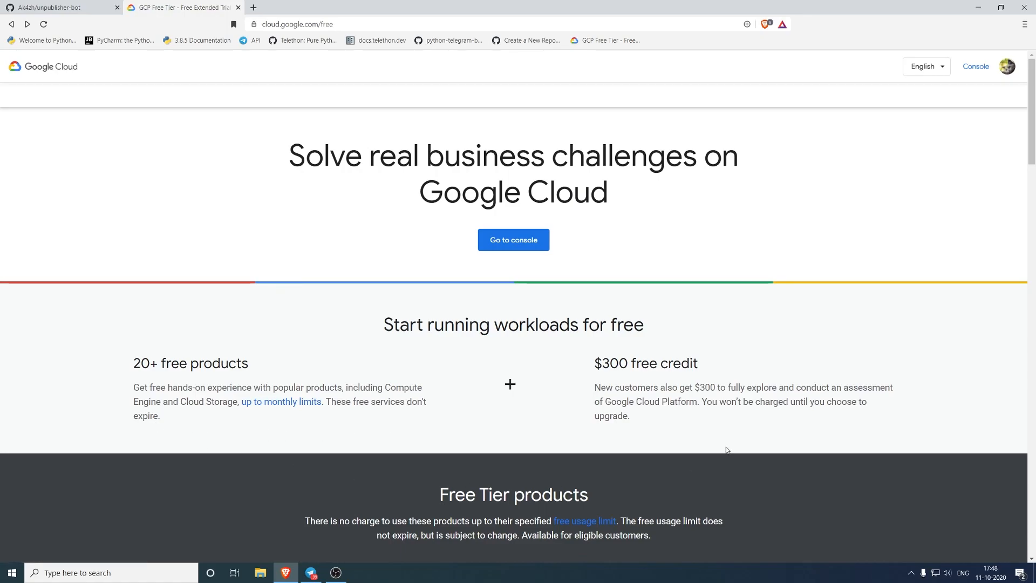
pyautogui.moveTo(595, 363); pyautogui.dragTo(628, 363)
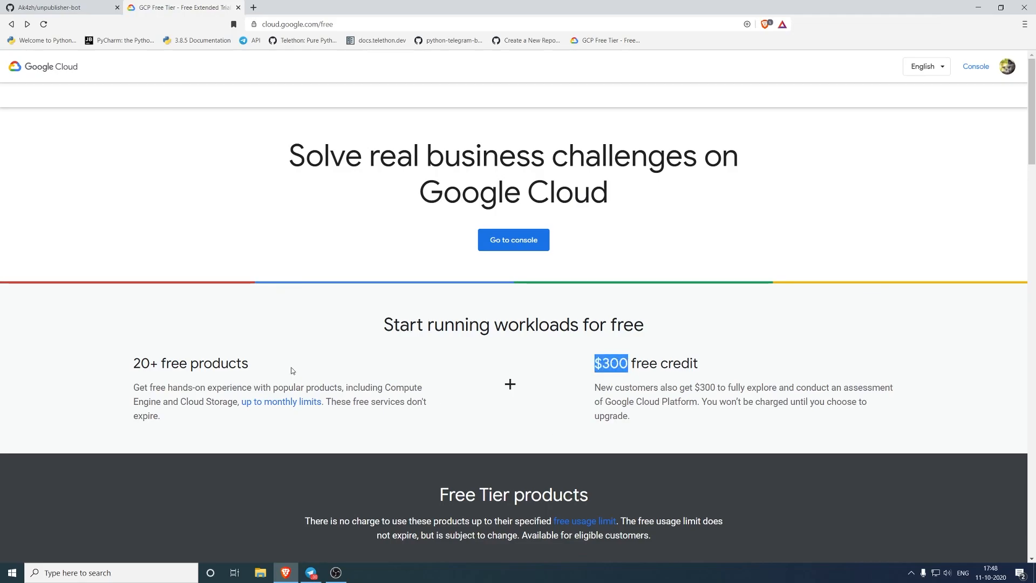
# - Look through the Free Tier product cards and expand the Firestore card's details
pyautogui.scroll(-3, 192, 423)
pyautogui.scroll(3, 139, 245)
pyautogui.scroll(-3, 201, 396)
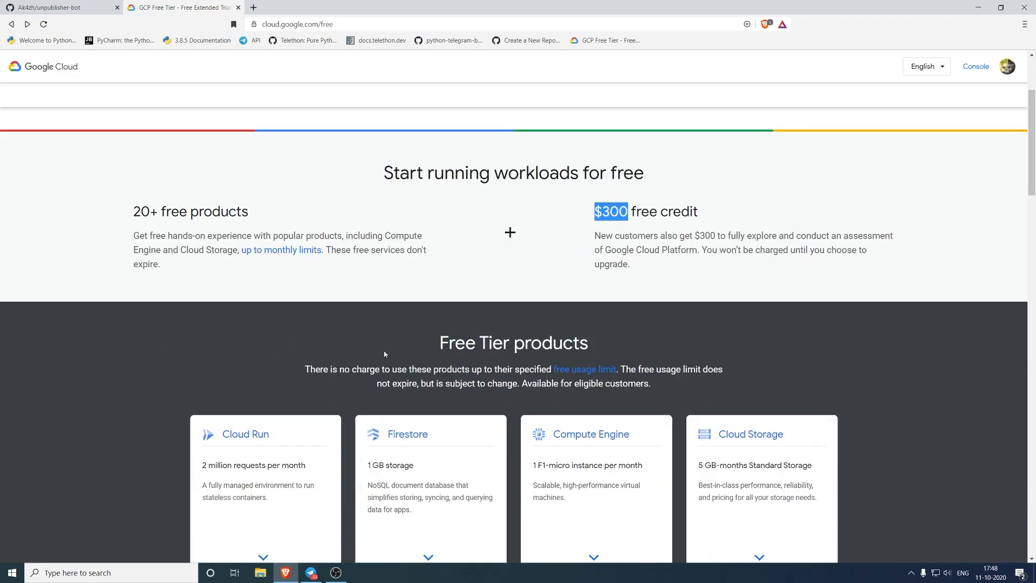
pyautogui.scroll(-1, 485, 351)
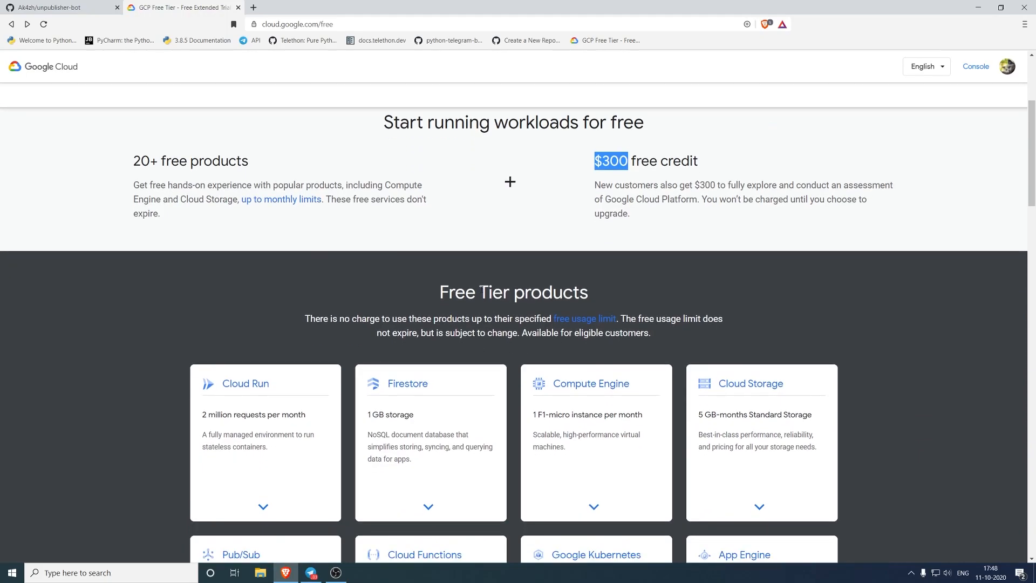
pyautogui.scroll(-4, 554, 287)
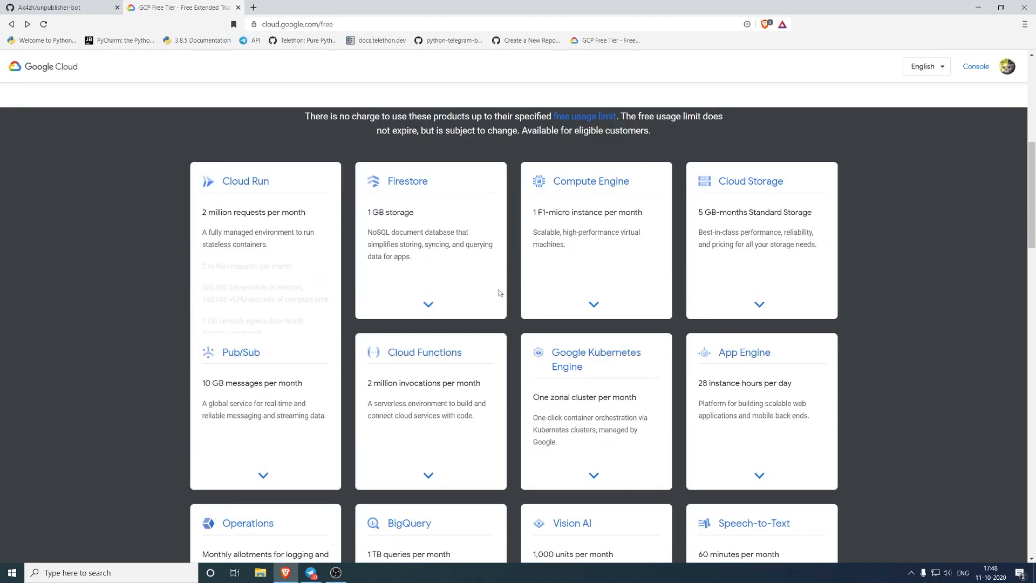
pyautogui.scroll(-9, 794, 382)
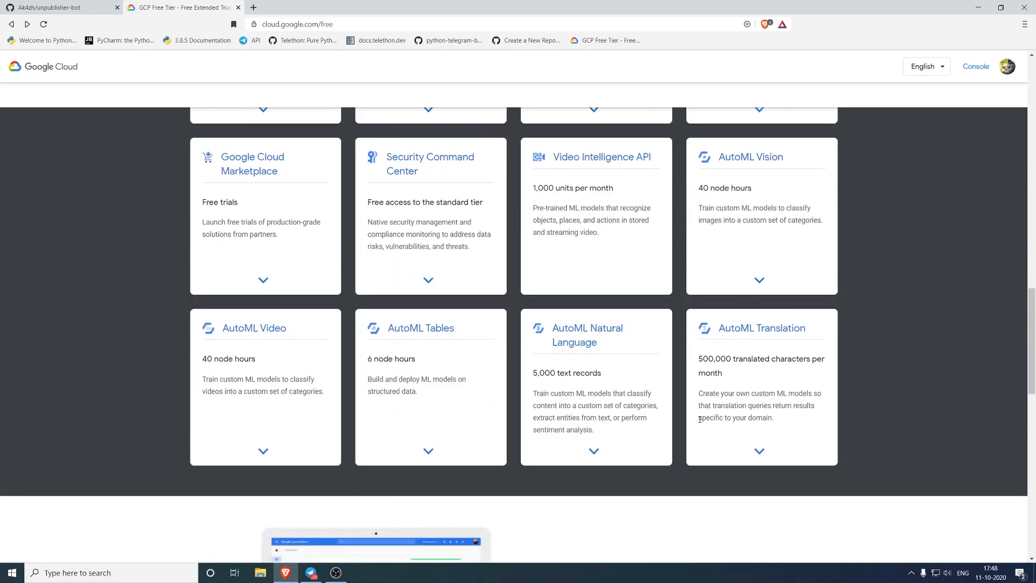
pyautogui.scroll(15, 480, 409)
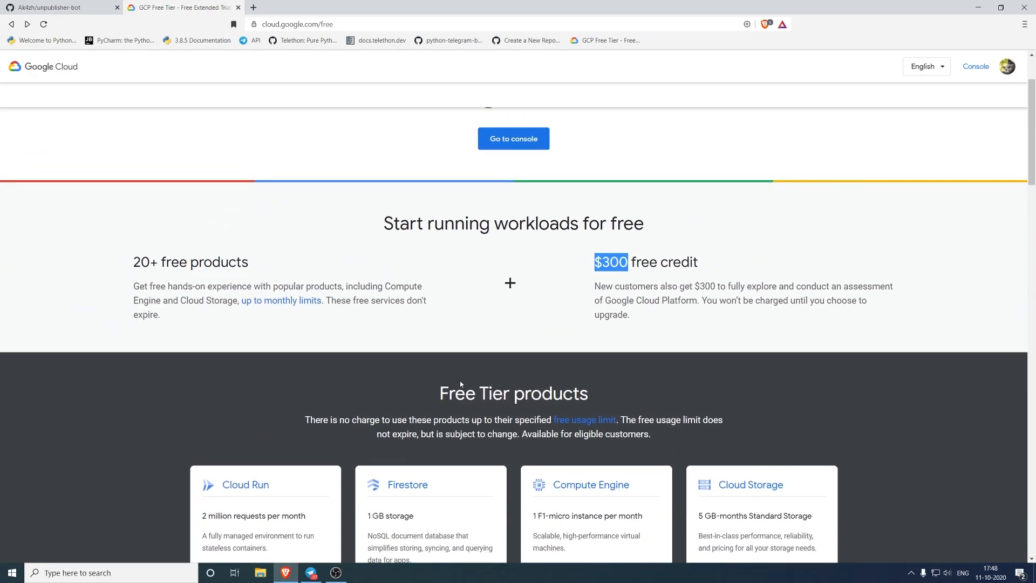
pyautogui.scroll(-3, 460, 384)
pyautogui.click(430, 455)
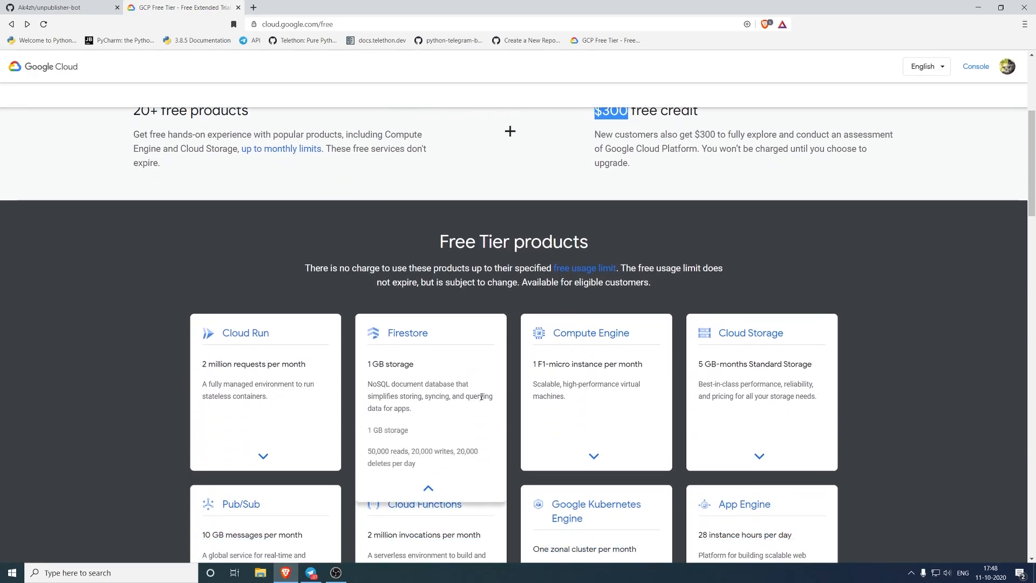
# - Expand the Compute Engine card and examine its eligible VM regions and network egress allowance
pyautogui.click(583, 467)
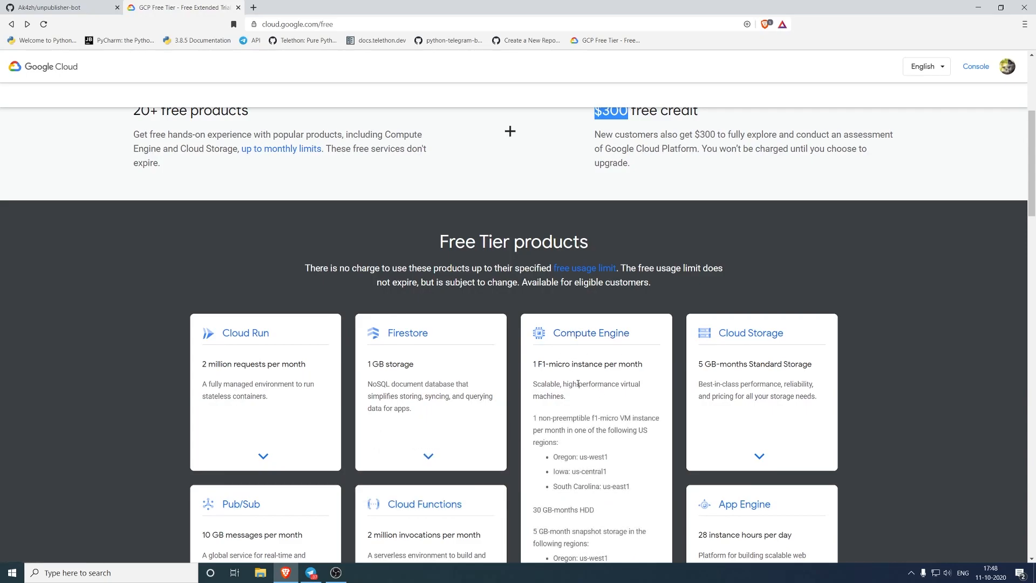
pyautogui.scroll(-2, 576, 383)
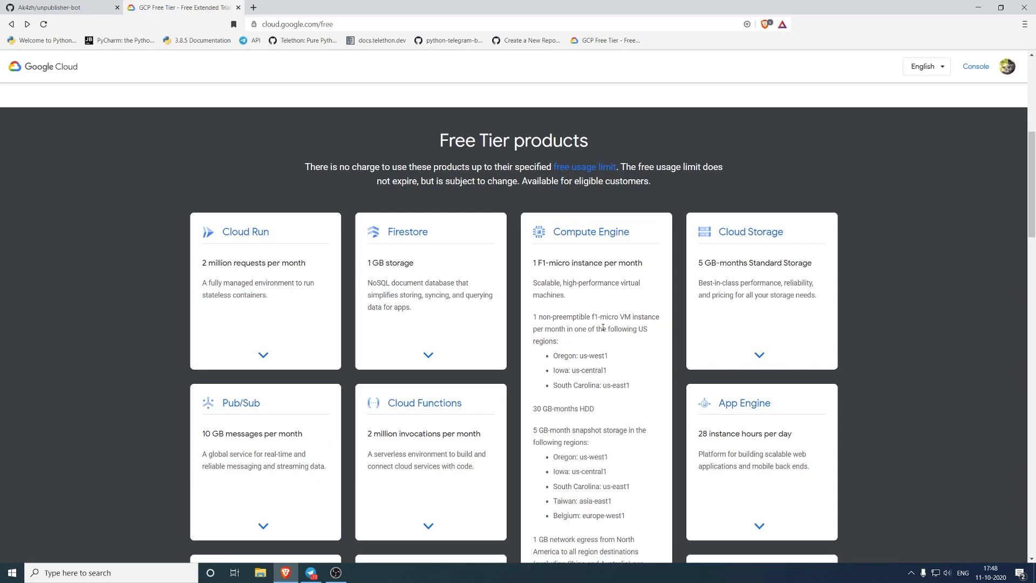
pyautogui.moveTo(552, 355); pyautogui.dragTo(637, 387)
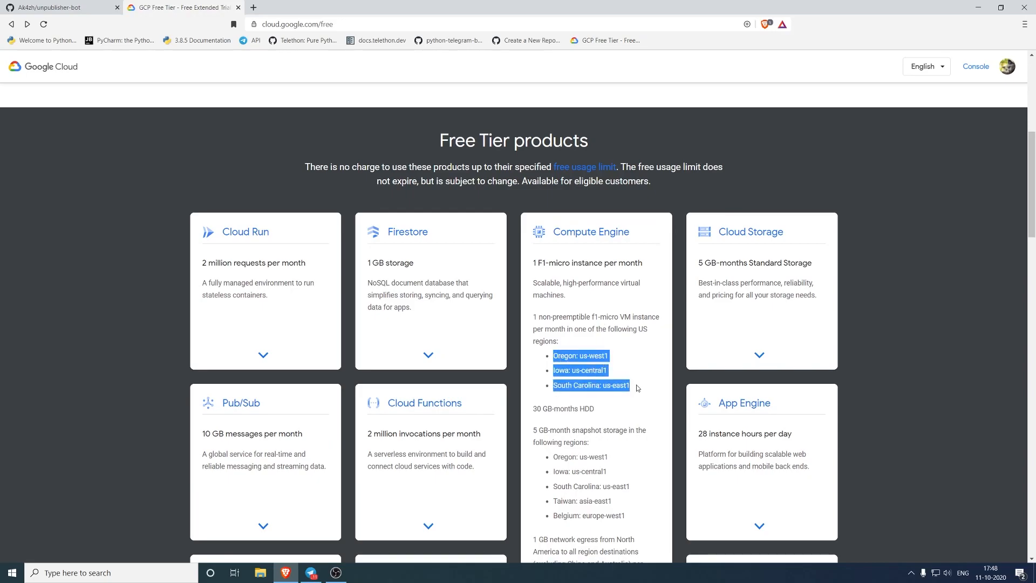
pyautogui.click(612, 406)
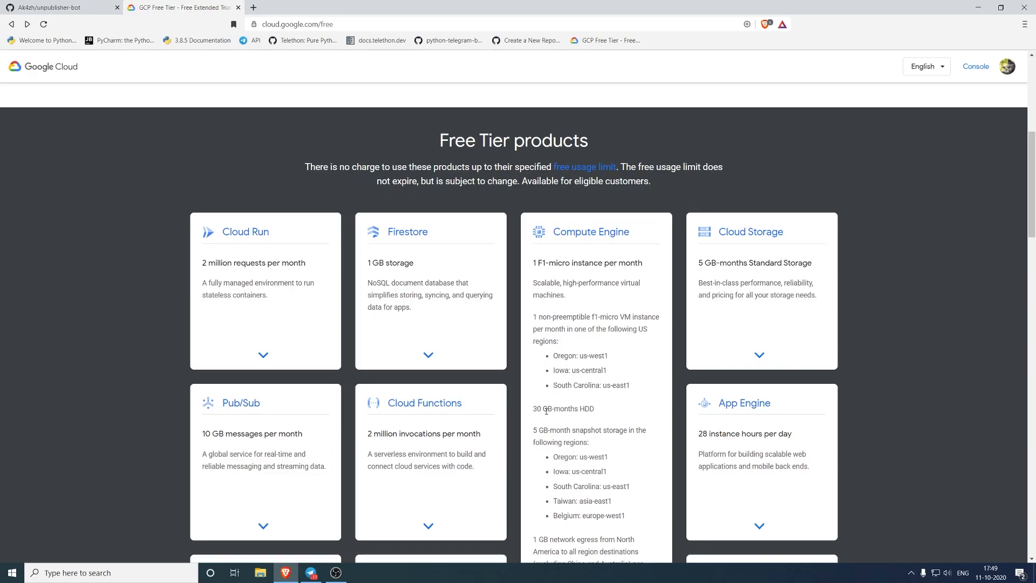
pyautogui.scroll(-2, 579, 410)
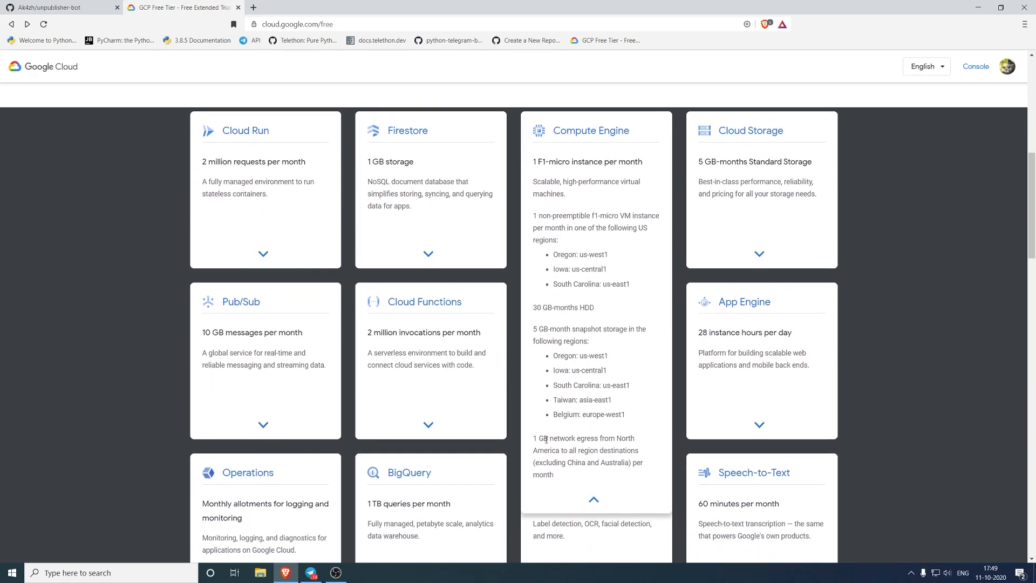
pyautogui.moveTo(533, 437); pyautogui.dragTo(601, 438)
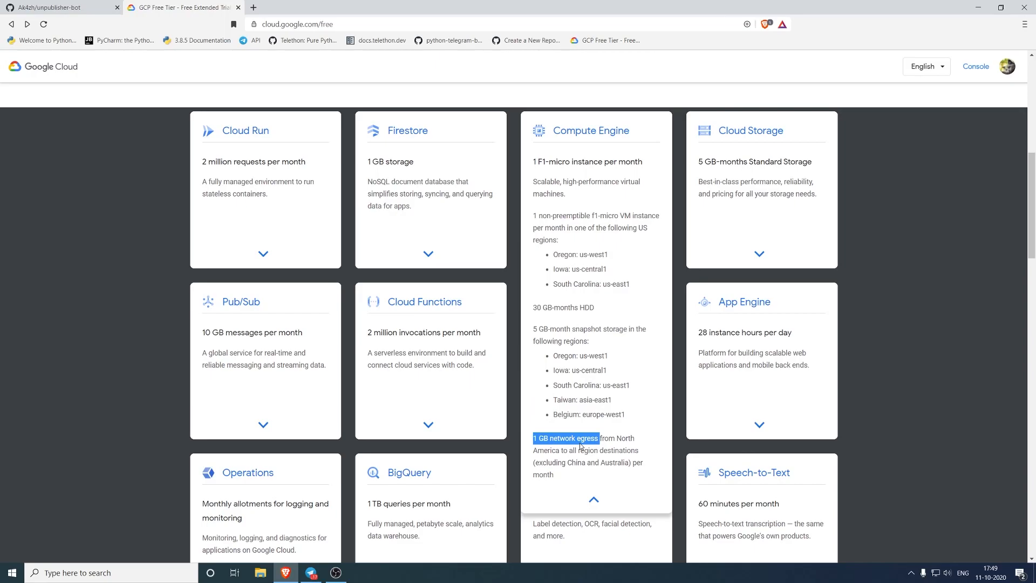
pyautogui.click(580, 444)
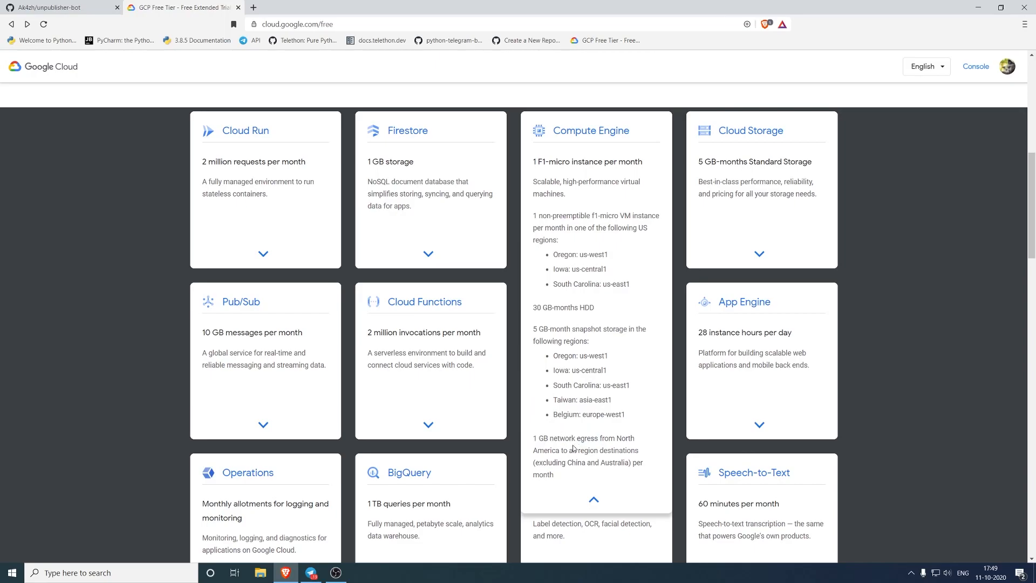
# - Review the Compute Engine card's HDD storage allowance and network egress limit once more
pyautogui.scroll(1, 578, 429)
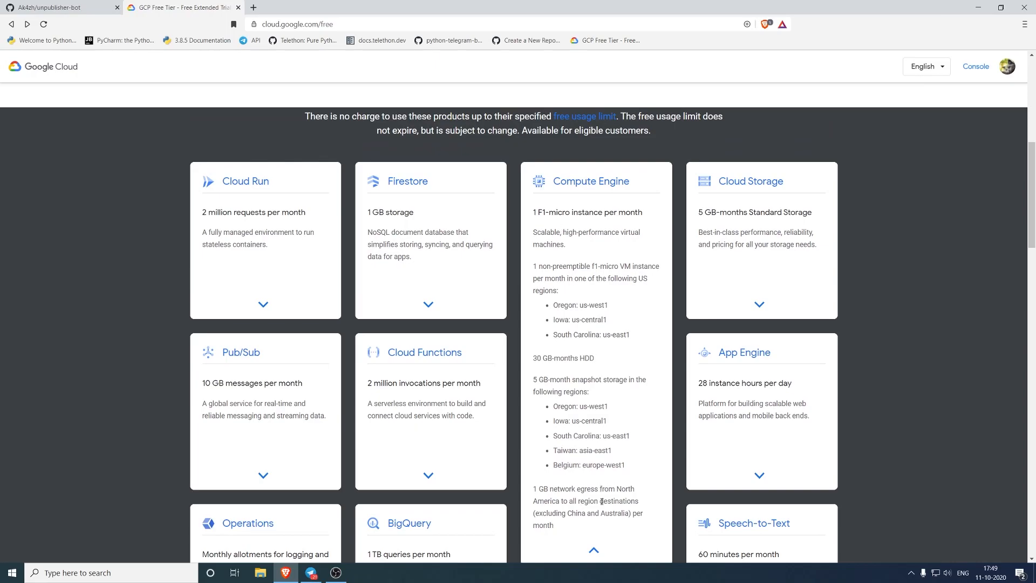
pyautogui.scroll(2, 481, 101)
pyautogui.moveTo(592, 376)
pyautogui.scroll(-3, 592, 376)
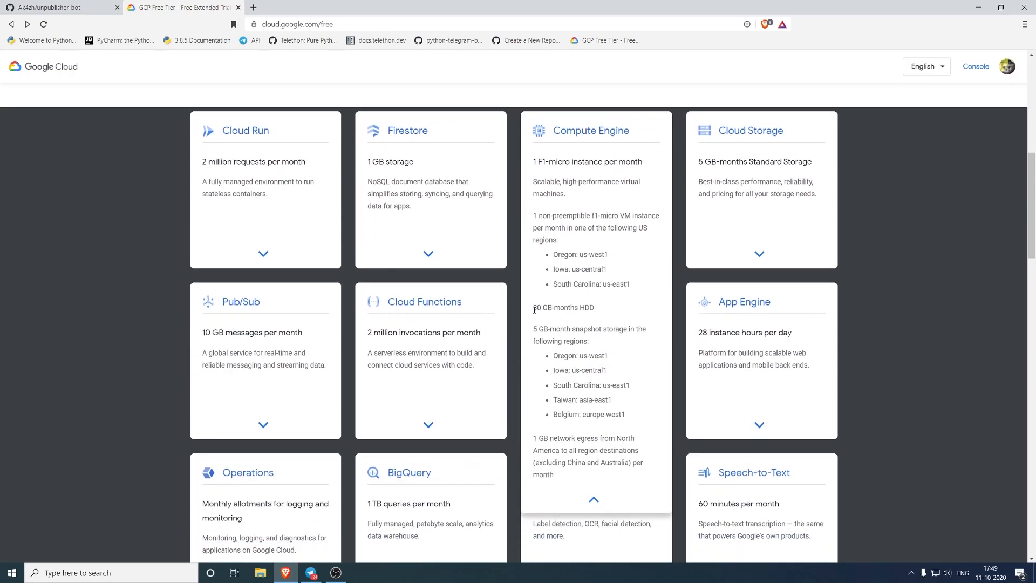
pyautogui.moveTo(534, 309); pyautogui.dragTo(611, 316)
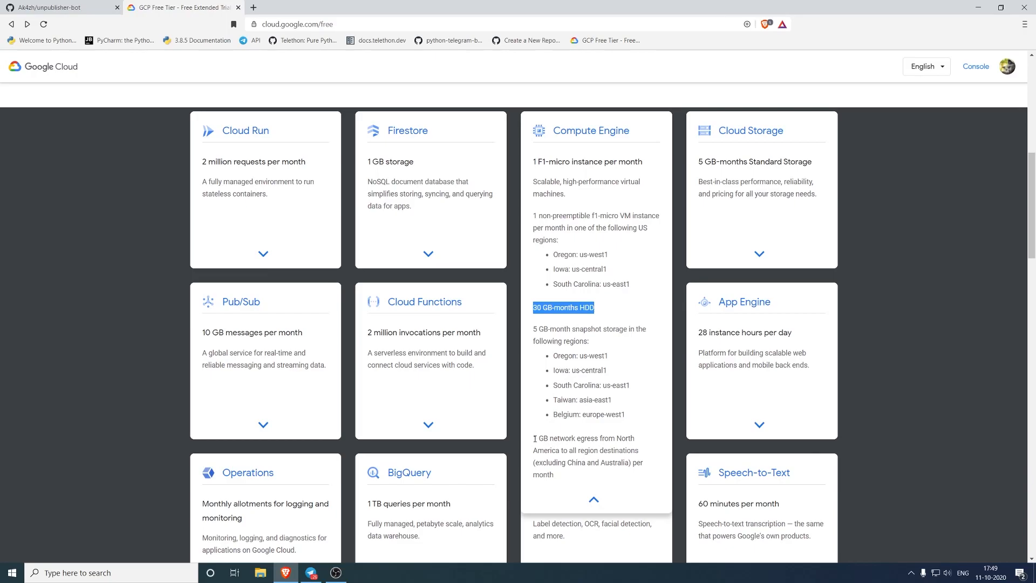
pyautogui.moveTo(534, 438); pyautogui.dragTo(581, 439)
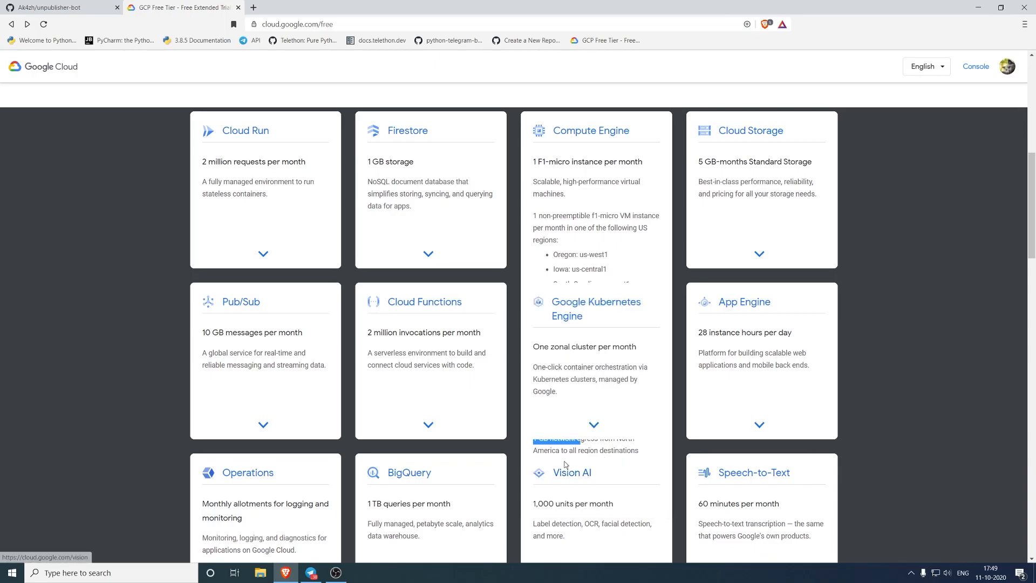
pyautogui.click(561, 474)
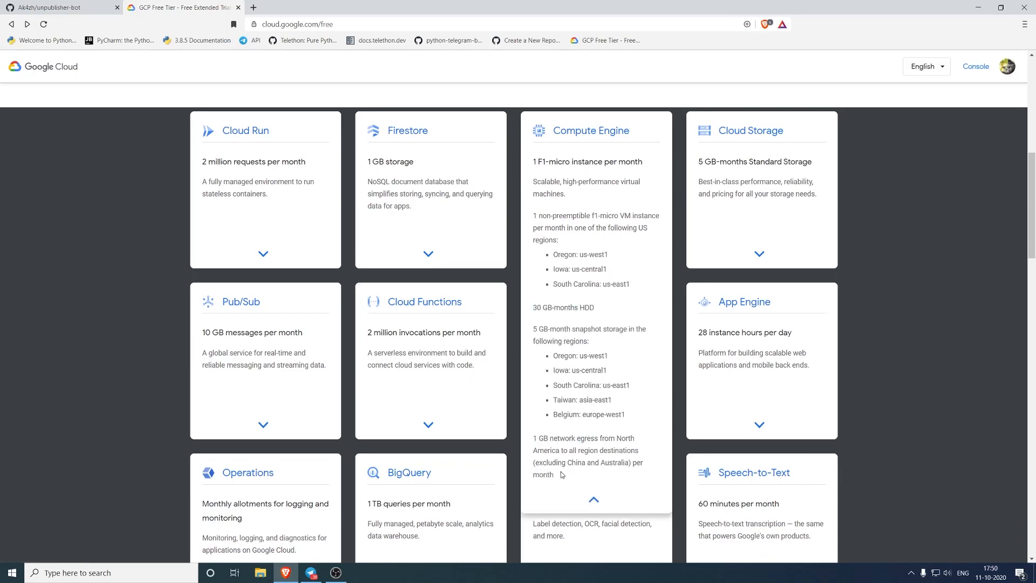
# - Go to the Google Cloud console and open the Compute Engine VM instances page
pyautogui.scroll(9, 561, 474)
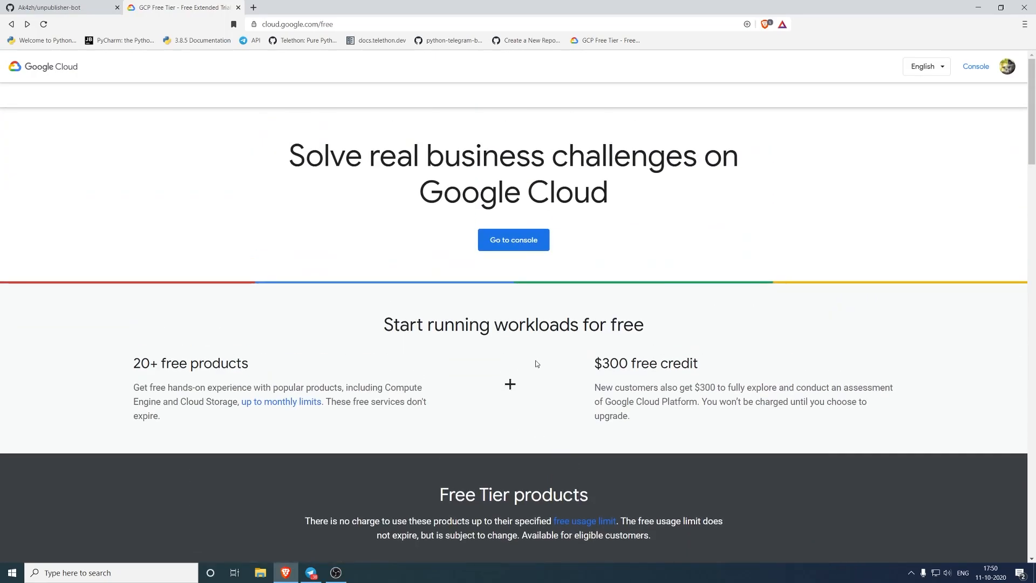
pyautogui.scroll(-3, 453, 329)
pyautogui.scroll(3, 476, 344)
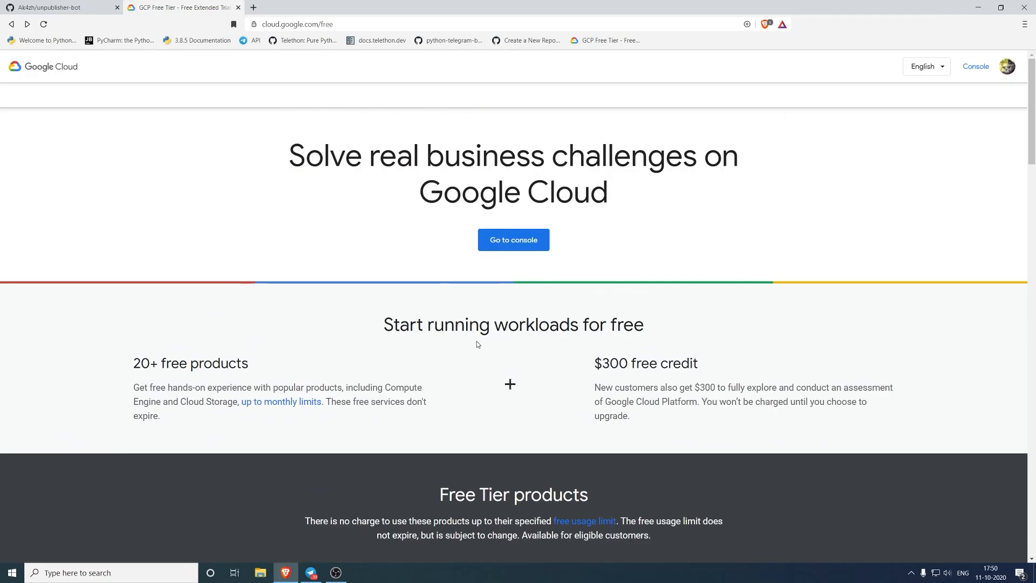
pyautogui.click(519, 242)
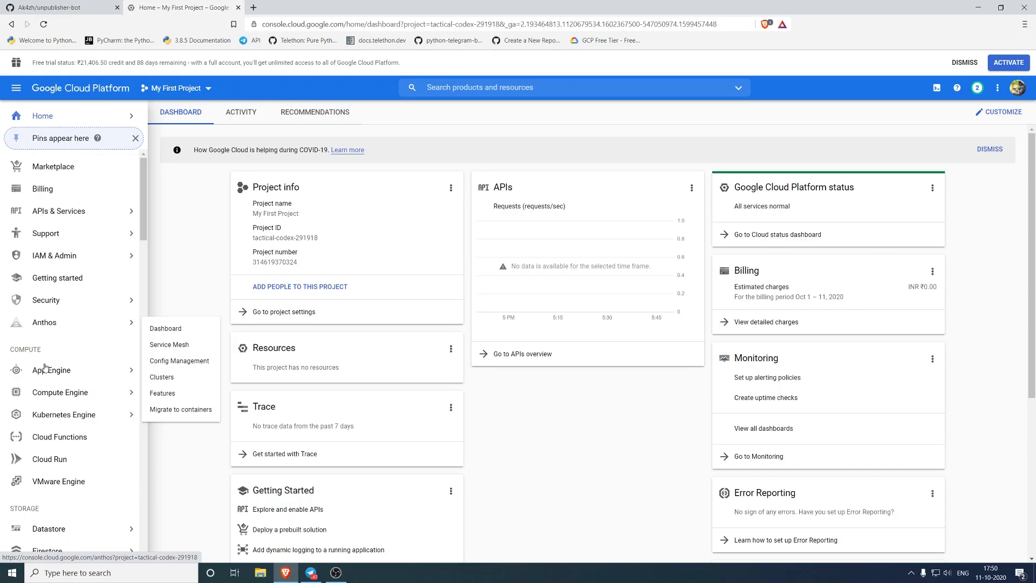
pyautogui.moveTo(52, 392)
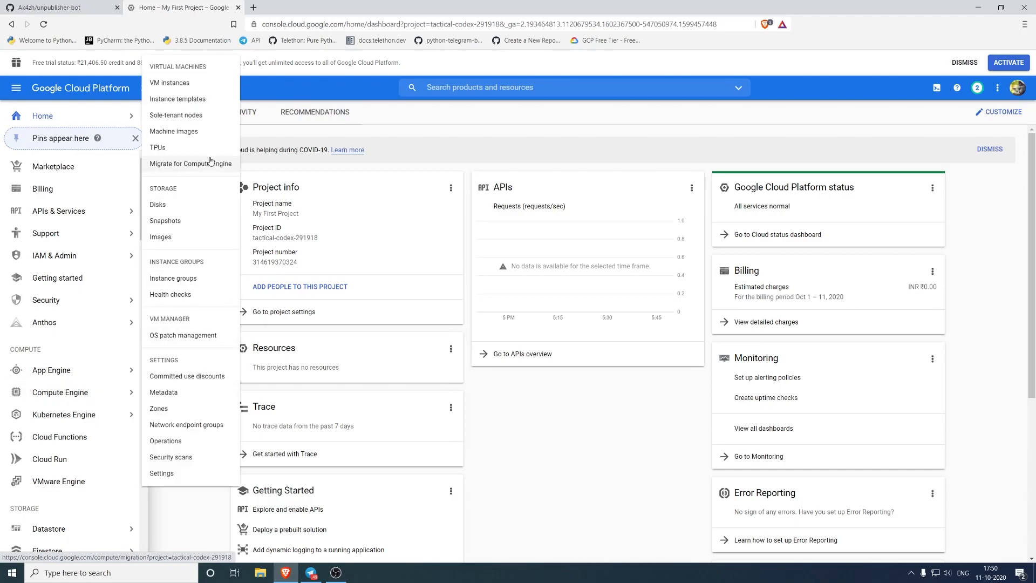
pyautogui.click(189, 85)
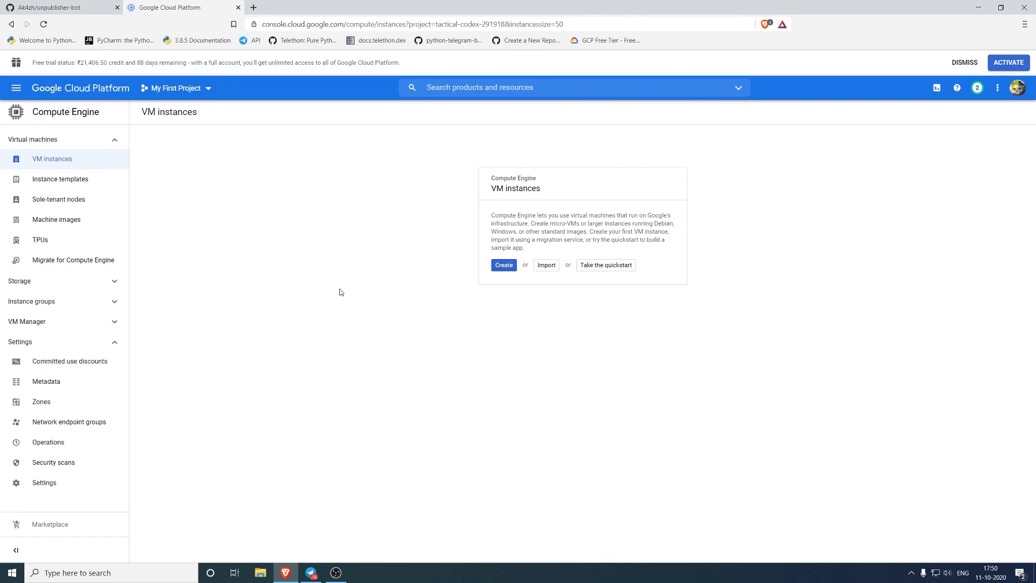
# - Start creating a new VM instance and check its remaining trial credits and monthly cost estimate
pyautogui.click(503, 266)
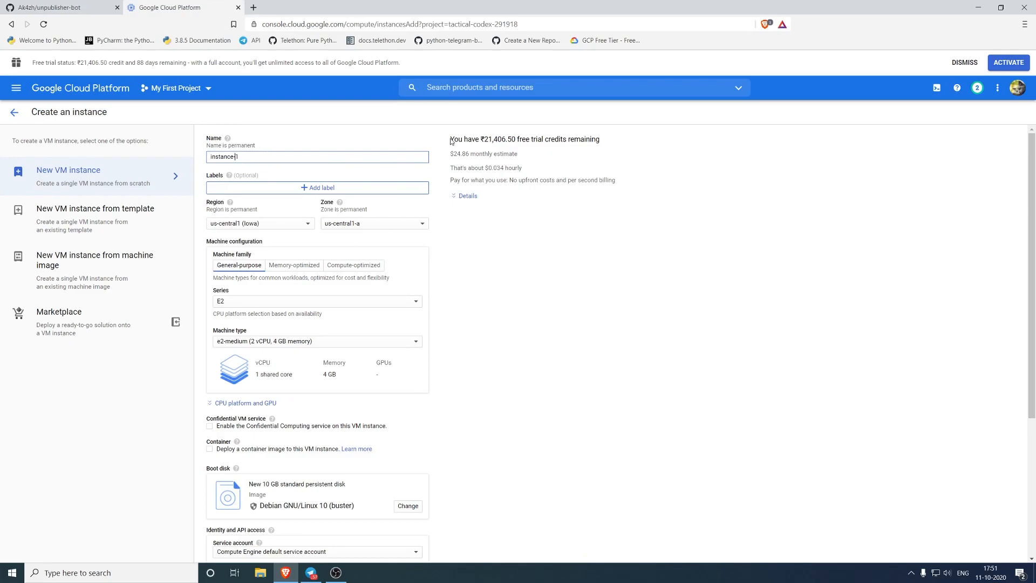
pyautogui.moveTo(451, 140); pyautogui.dragTo(519, 153)
pyautogui.click(461, 152)
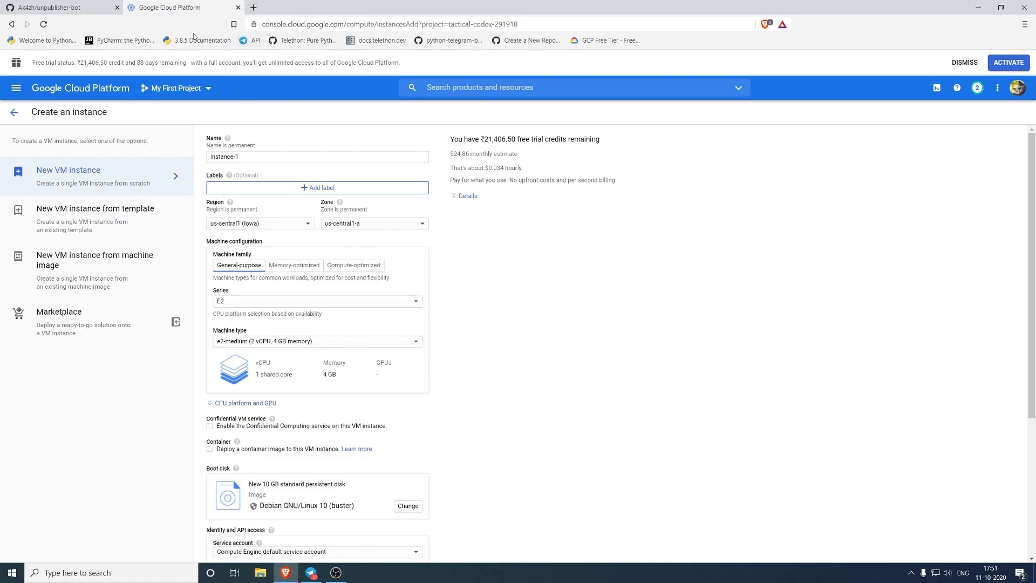
# - Open cloud.google.com/free in a new tab and review the Compute Engine card's eligible machine type and US regions
pyautogui.click(253, 8)
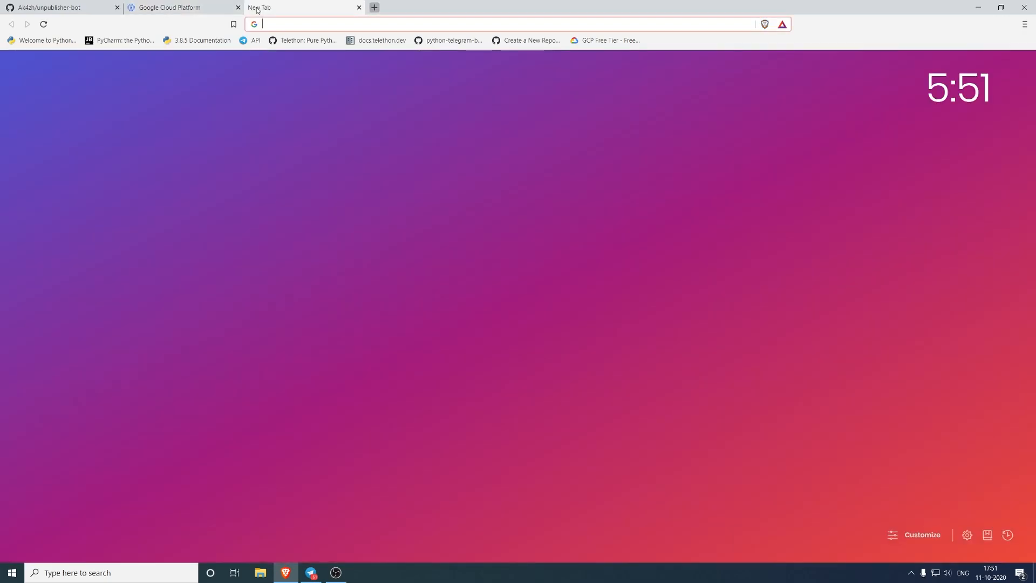
pyautogui.write('clo')
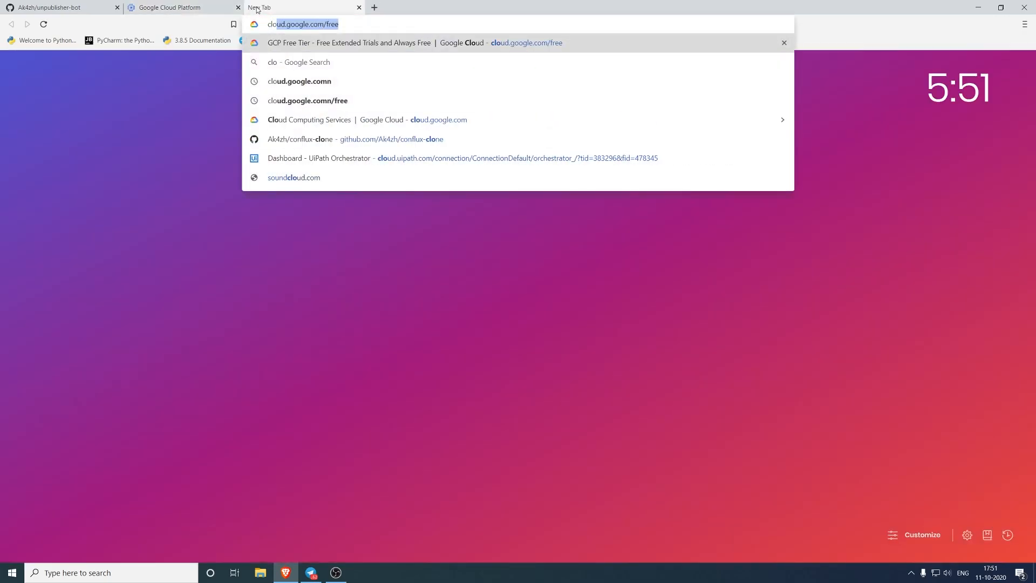
pyautogui.press('Return')
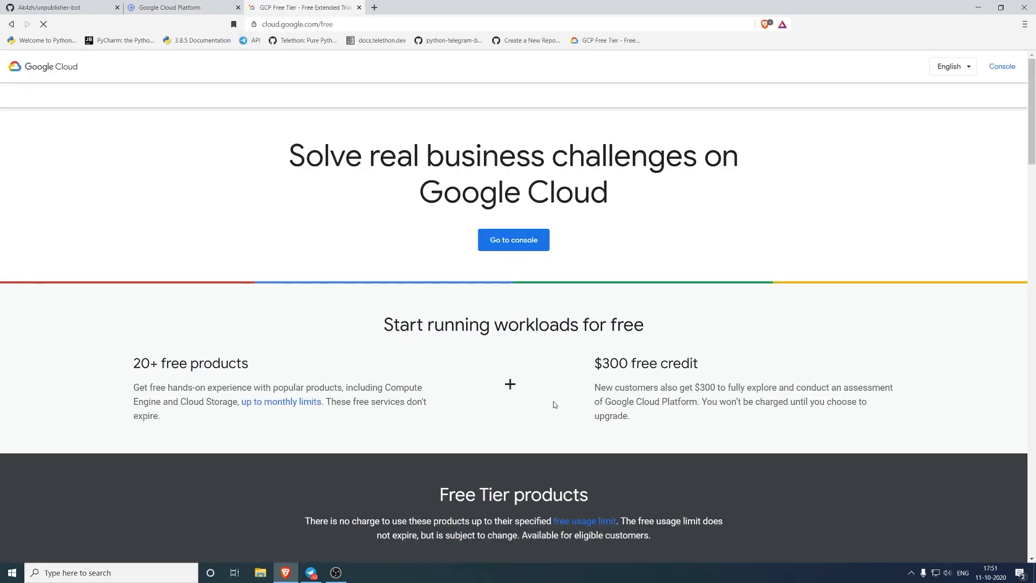
pyautogui.scroll(-10, 596, 281)
pyautogui.scroll(5, 596, 281)
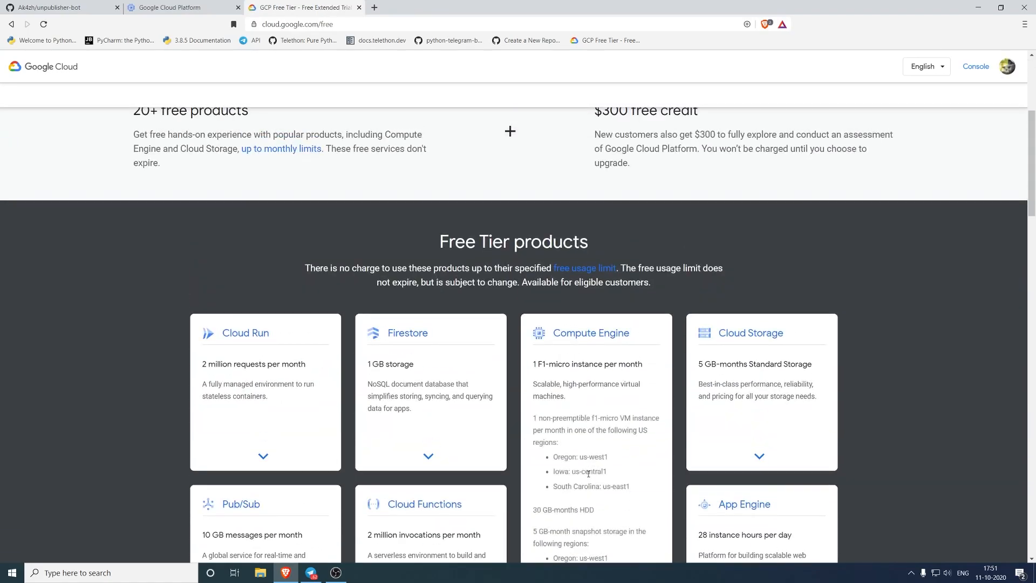
pyautogui.moveTo(592, 418); pyautogui.dragTo(618, 418)
pyautogui.moveTo(552, 456); pyautogui.dragTo(630, 487)
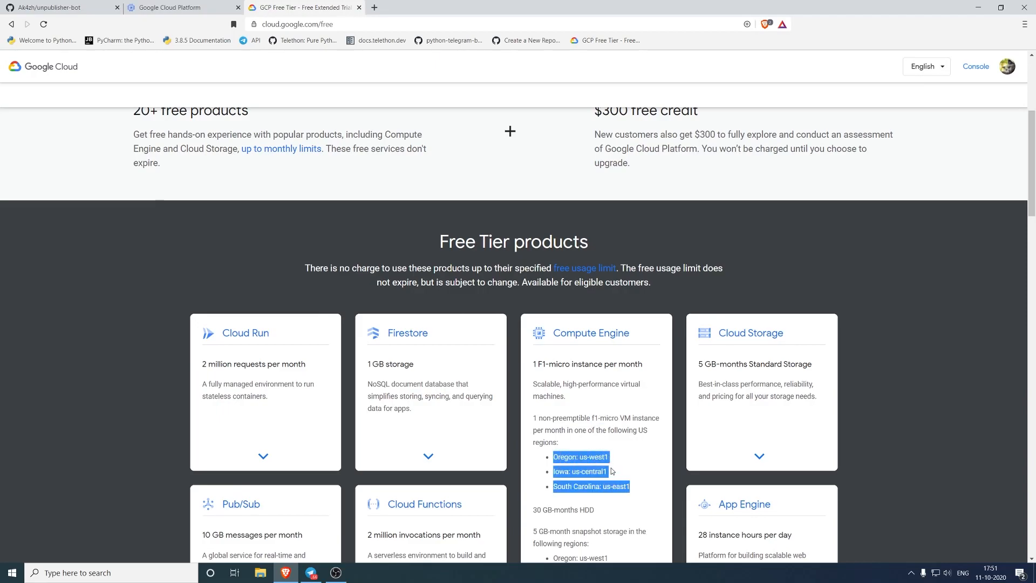
pyautogui.click(614, 430)
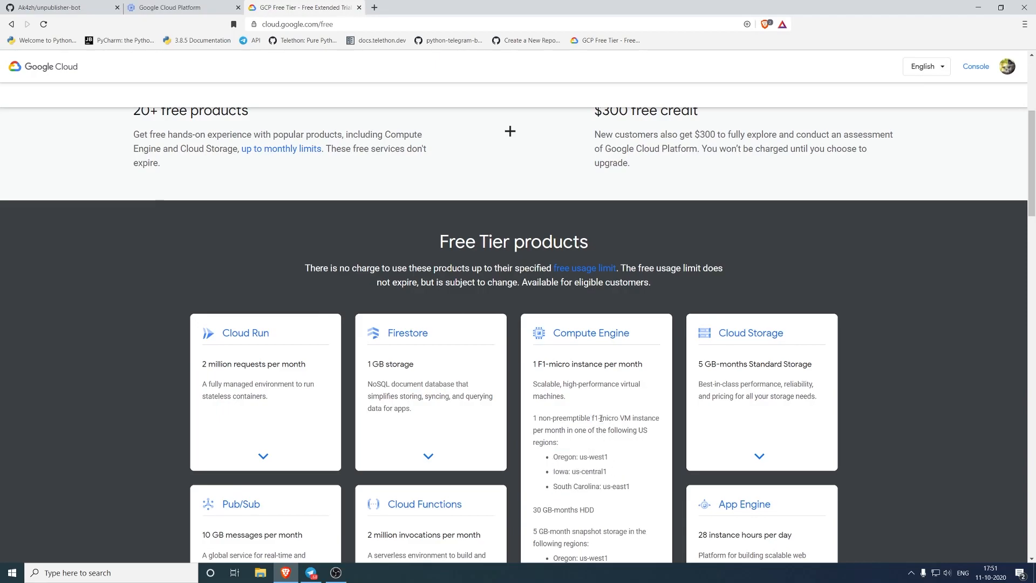
pyautogui.moveTo(579, 457); pyautogui.dragTo(625, 459)
pyautogui.scroll(-2, 597, 444)
# - In the VM creation form, set the machine series to N1 and the machine type to f1-micro
pyautogui.click(181, 7)
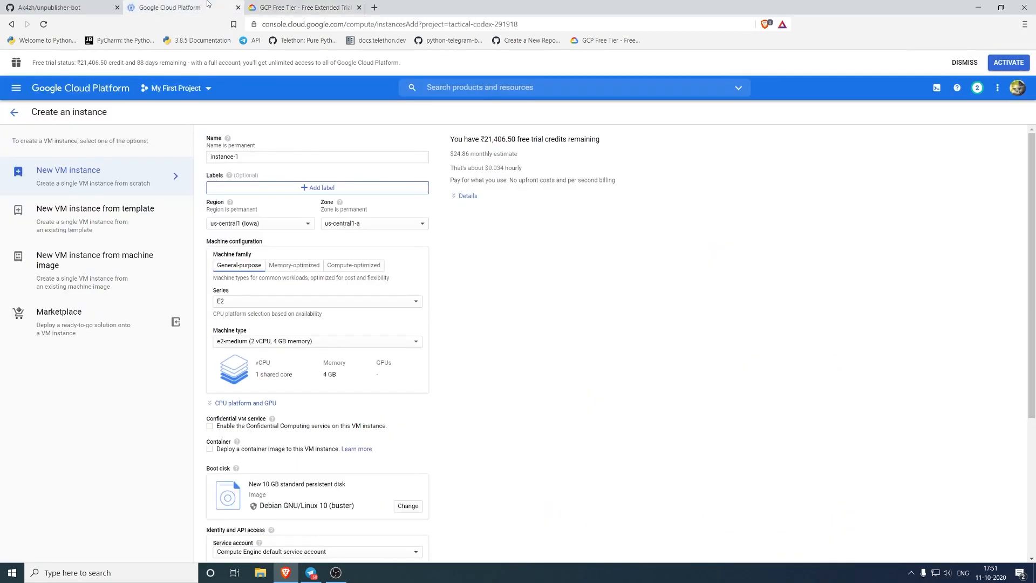
pyautogui.click(244, 301)
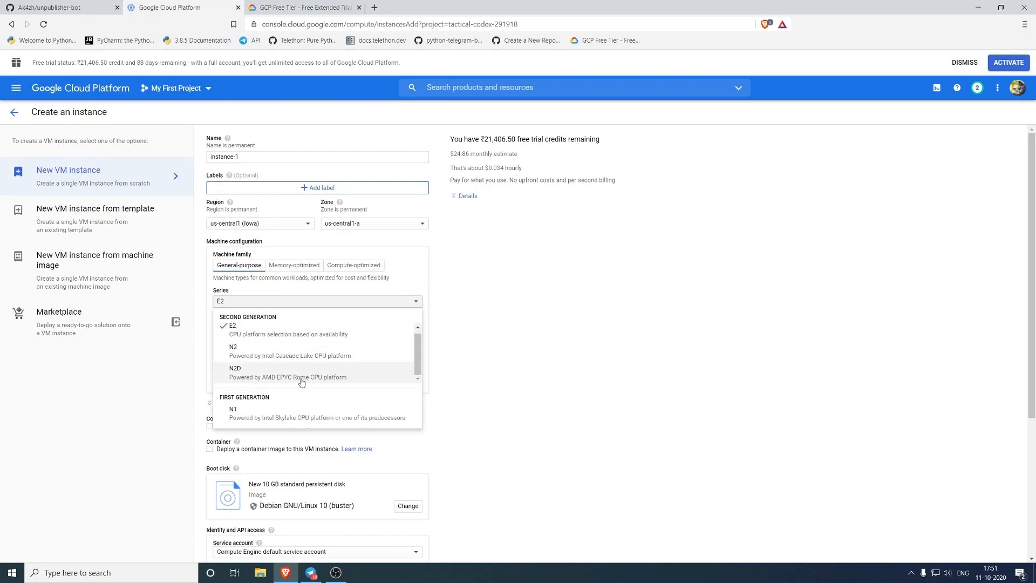
pyautogui.click(284, 423)
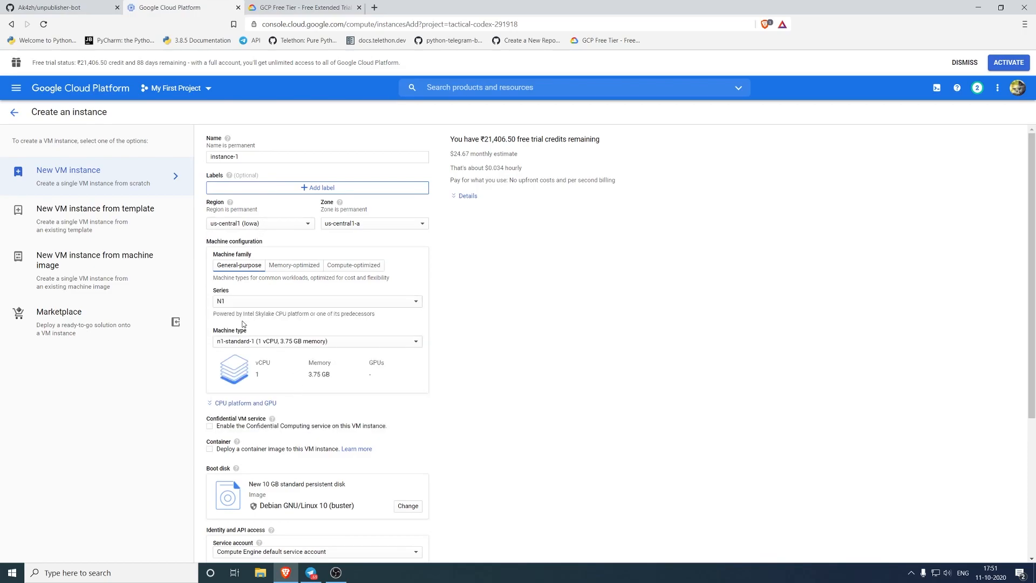
pyautogui.click(271, 342)
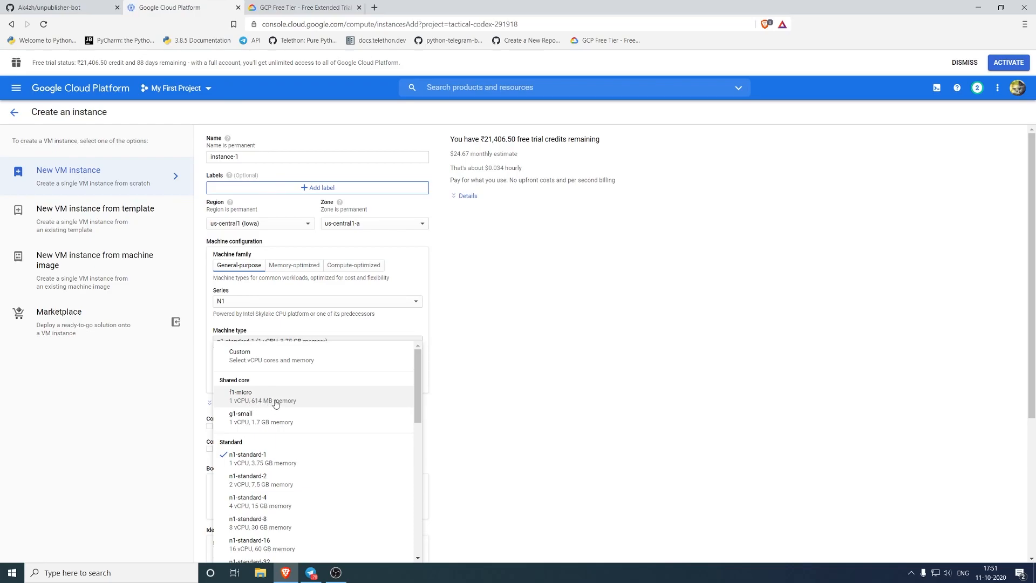
pyautogui.click(314, 400)
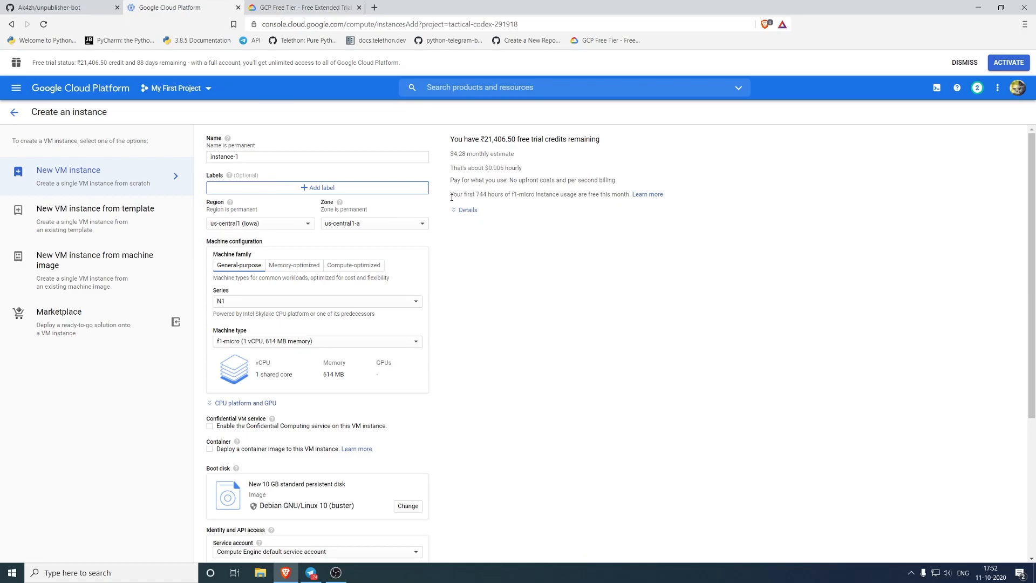
# - Examine the form's note on free f1-micro hours and compare it with the Free Tier products page
pyautogui.moveTo(452, 198); pyautogui.dragTo(535, 196)
pyautogui.click(303, 7)
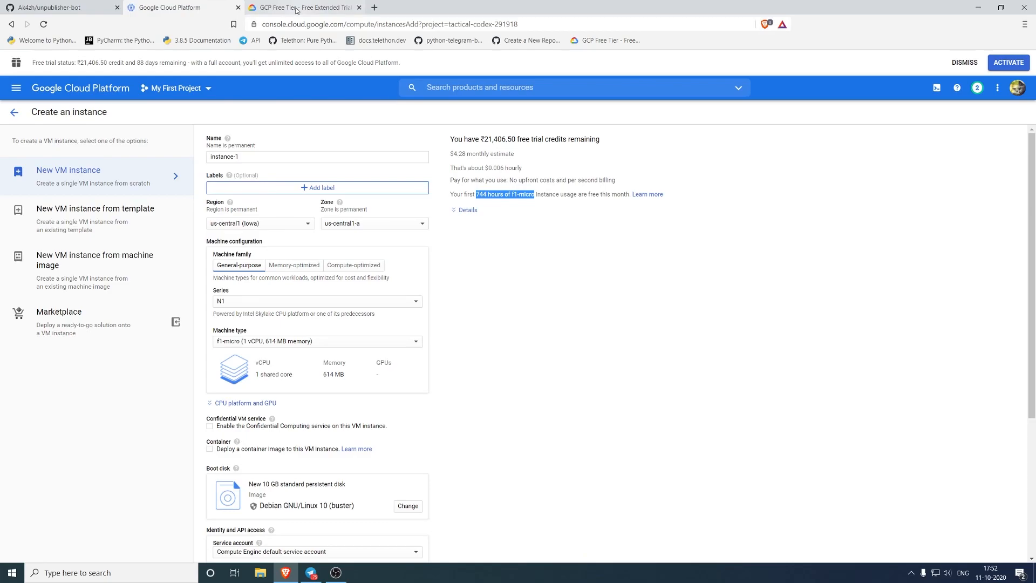
pyautogui.click(591, 356)
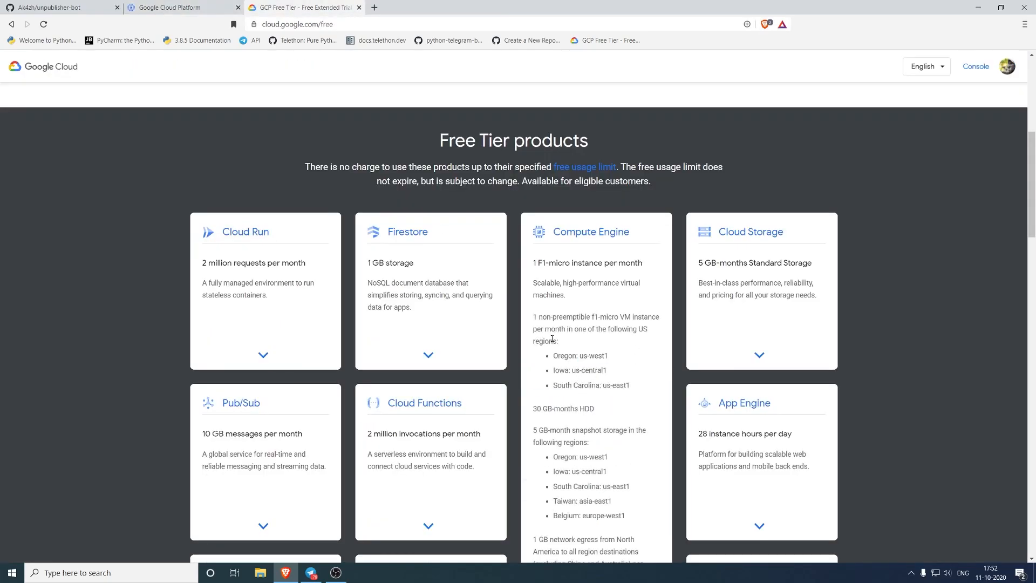
pyautogui.click(169, 7)
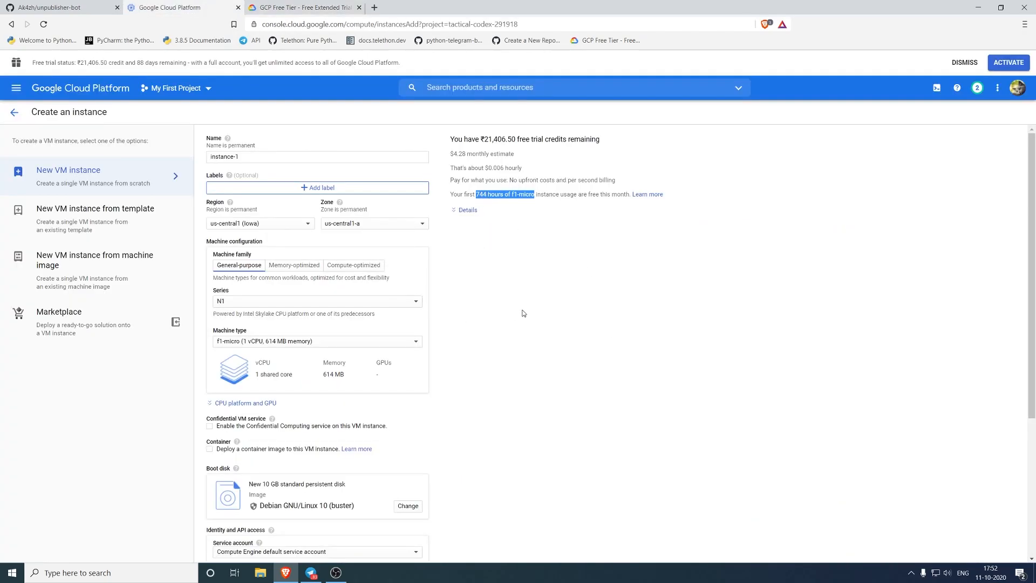
pyautogui.click(302, 7)
pyautogui.scroll(5, 471, 342)
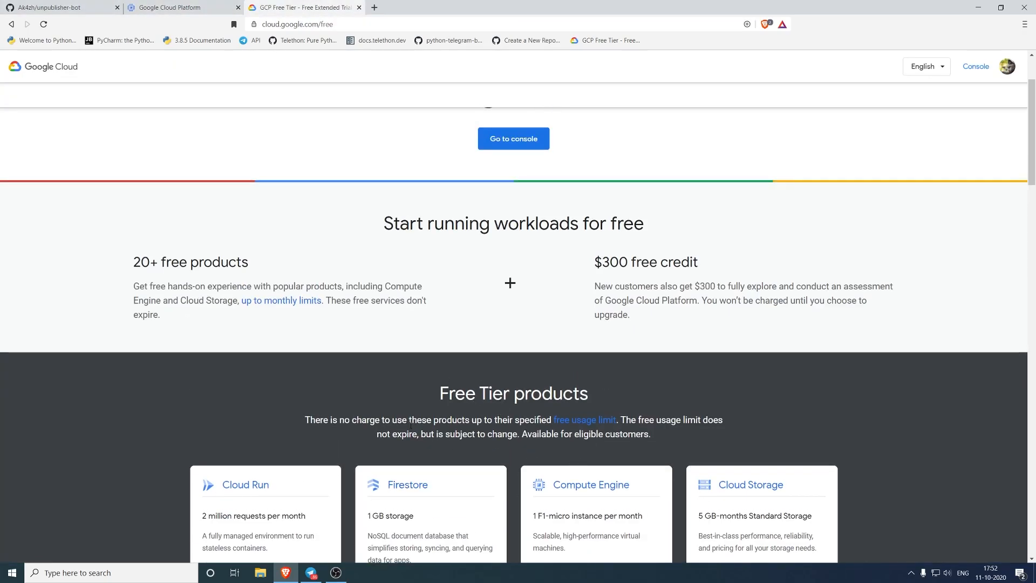
pyautogui.moveTo(480, 393); pyautogui.dragTo(588, 395)
pyautogui.scroll(-1, 412, 371)
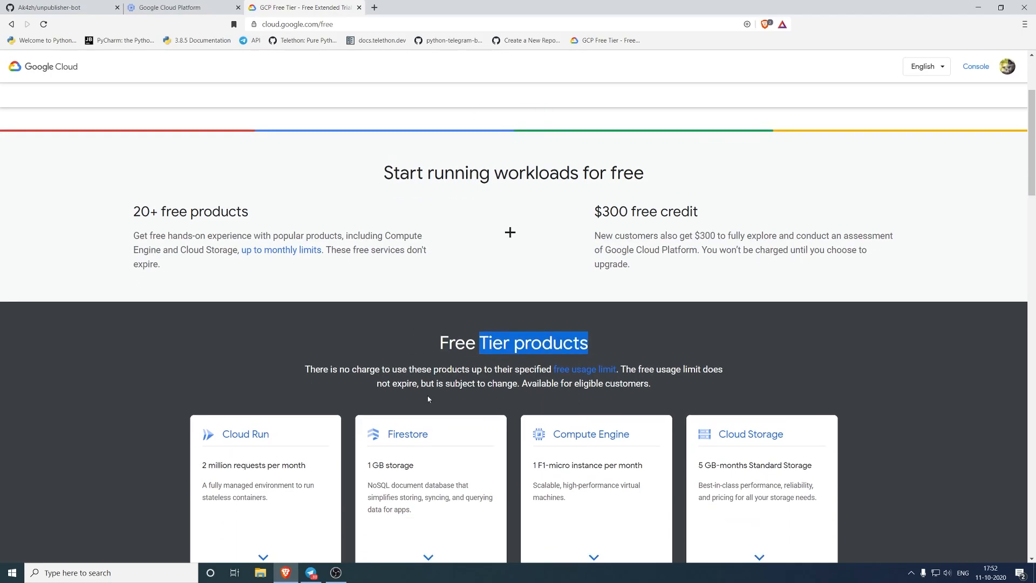
# - Allow HTTP and HTTPS traffic through the new instance's firewall and create the VM
pyautogui.click(168, 8)
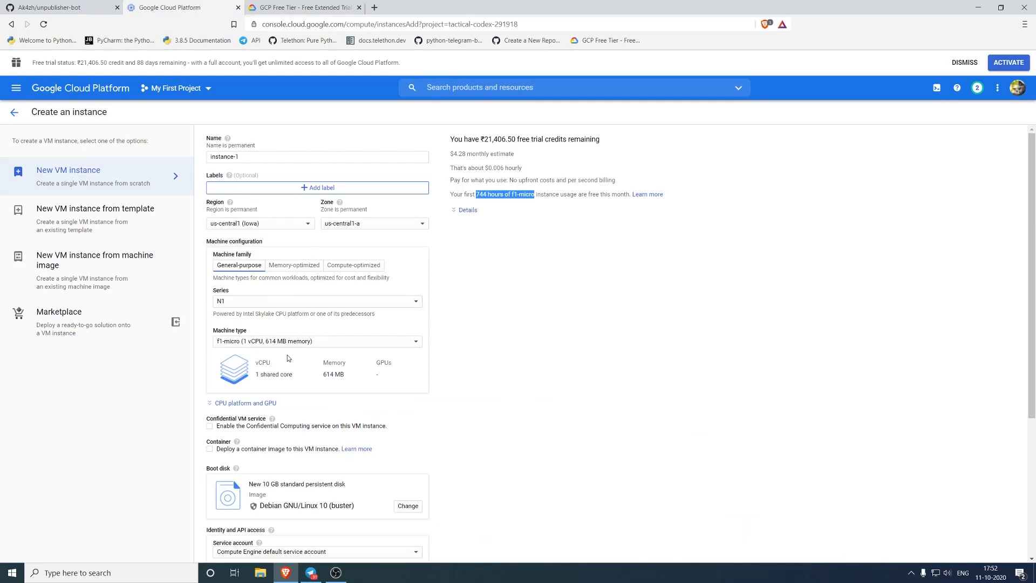
pyautogui.scroll(-3, 296, 344)
pyautogui.scroll(3, 300, 252)
pyautogui.scroll(-3, 355, 376)
pyautogui.scroll(-1, 365, 251)
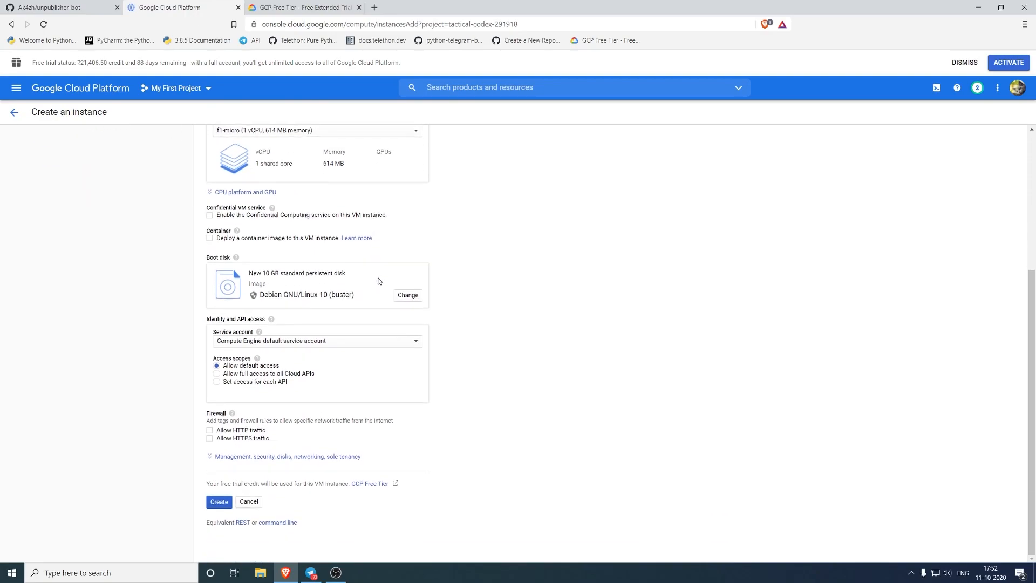
pyautogui.click(211, 431)
pyautogui.click(211, 439)
pyautogui.click(218, 503)
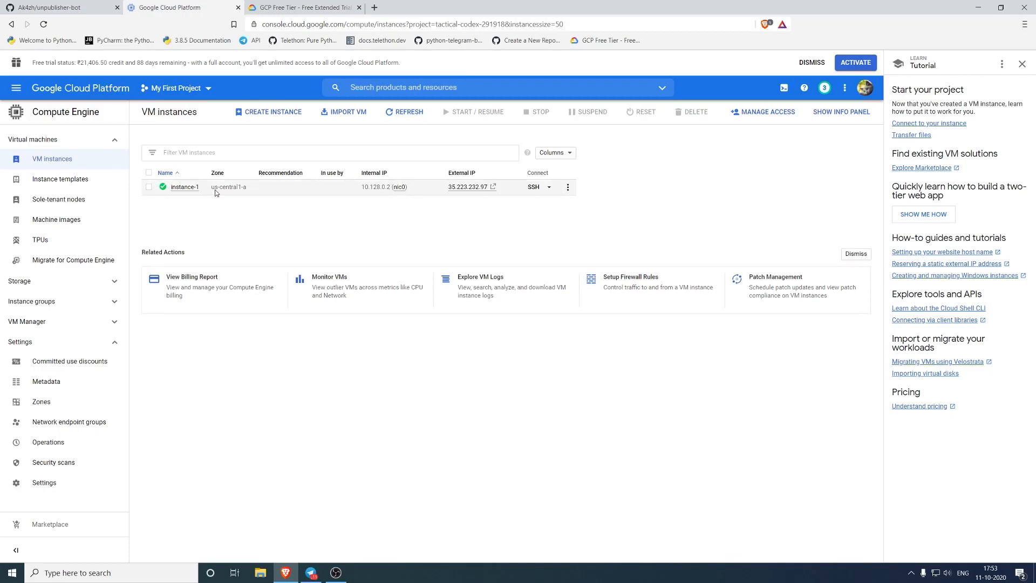
# - Expand the Compute Engine card on the free tier page and recheck its eligible VM regions
pyautogui.click(284, 8)
pyautogui.scroll(-5, 452, 365)
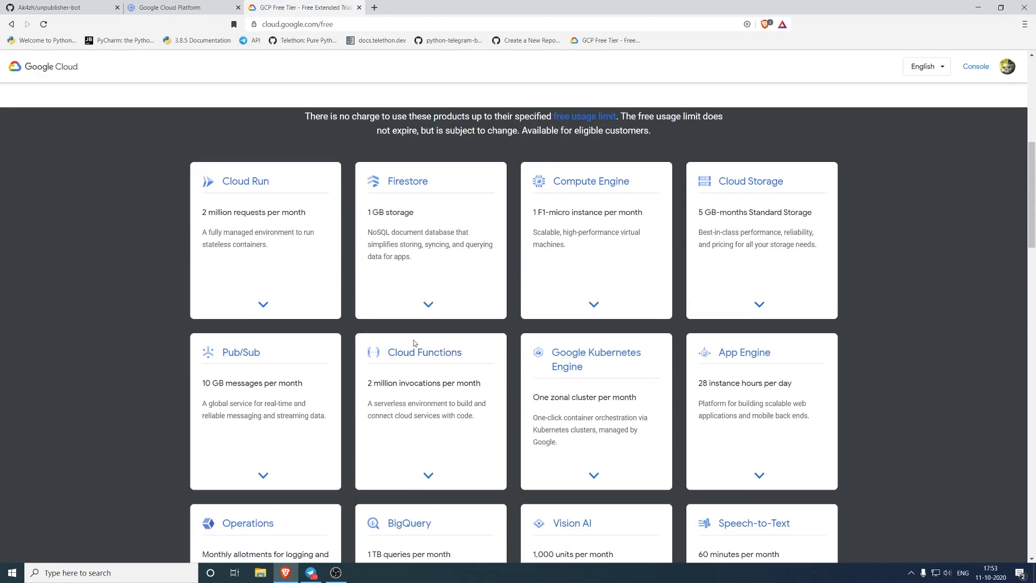
pyautogui.click(594, 307)
pyautogui.moveTo(617, 322); pyautogui.dragTo(542, 320)
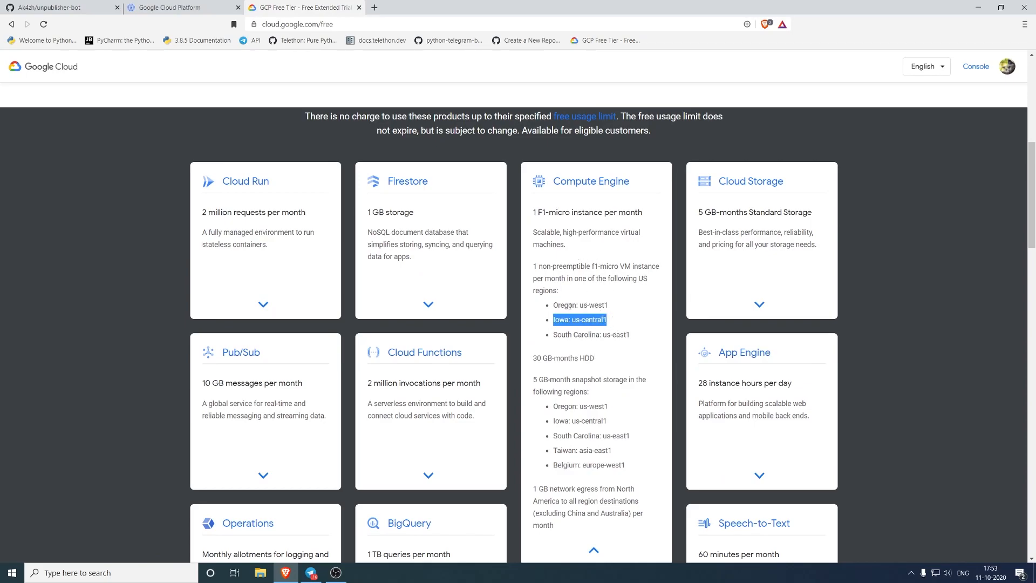
pyautogui.moveTo(626, 332); pyautogui.dragTo(556, 286)
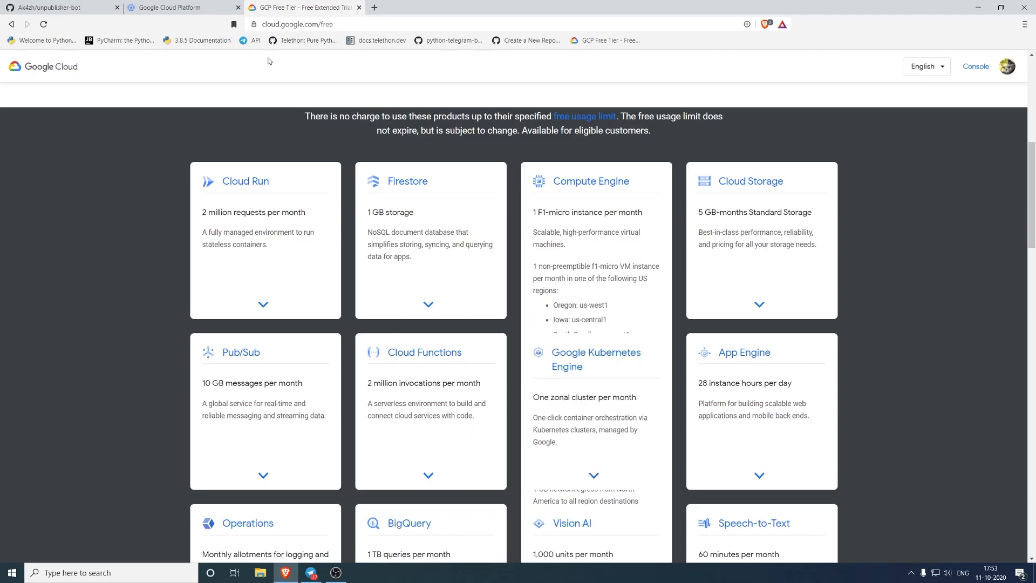
# - Open an SSH session to instance-1 from the VM instances list and list the home directory with ls
pyautogui.click(168, 7)
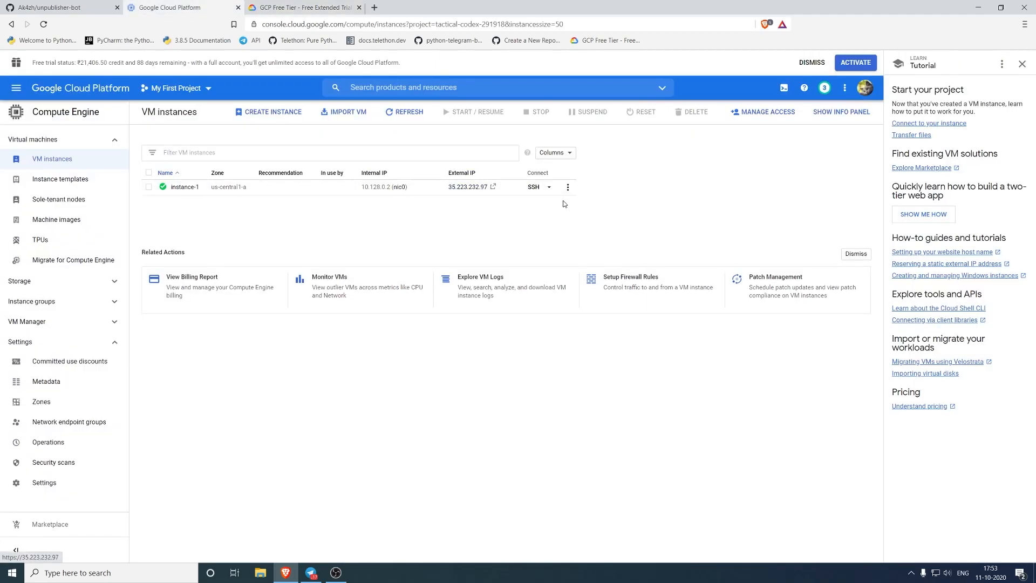
pyautogui.click(533, 188)
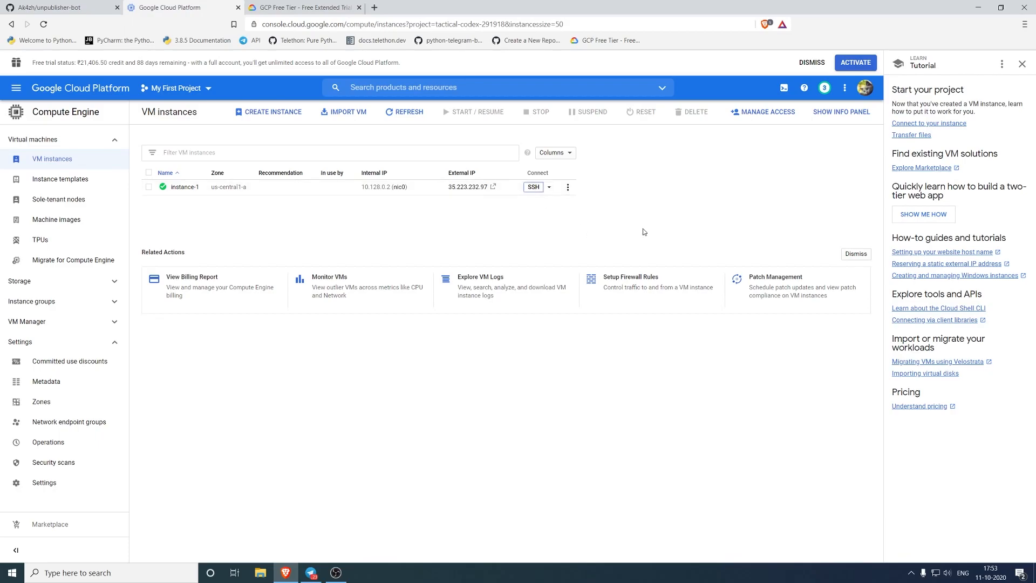
pyautogui.moveTo(200, 3); pyautogui.dragTo(549, 140)
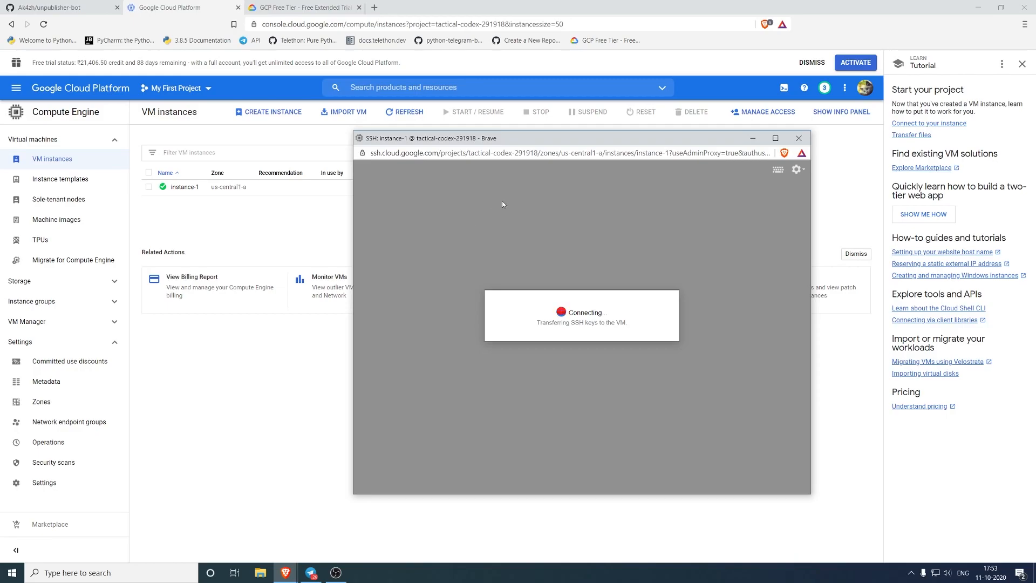
pyautogui.moveTo(473, 140); pyautogui.dragTo(441, 148)
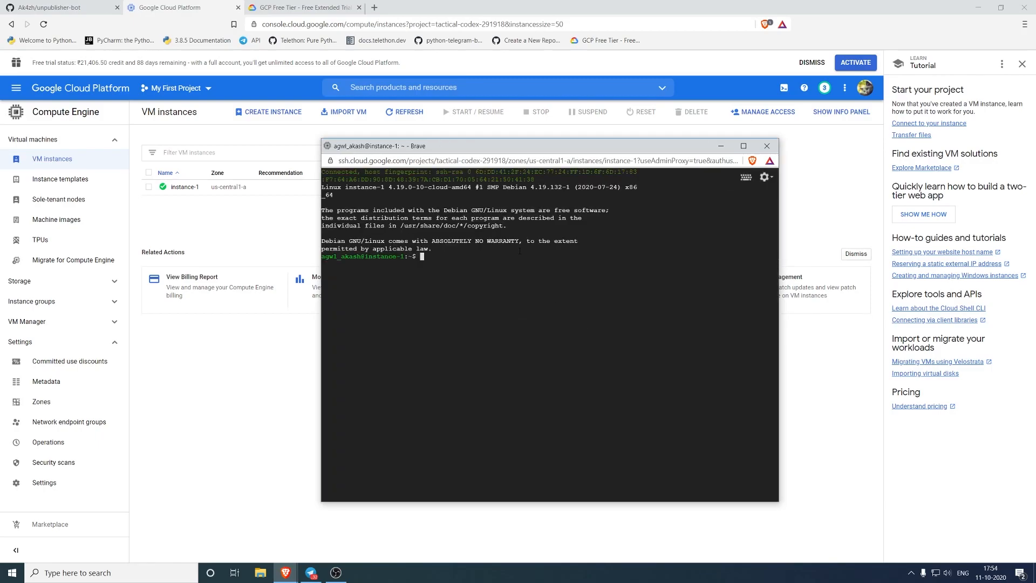
pyautogui.write('ls')
pyautogui.press('Return')
# - Review the installation instructions in the unpublisher-bot GitHub README and select its git clone command for copying
pyautogui.click(74, 11)
pyautogui.scroll(5, 439, 231)
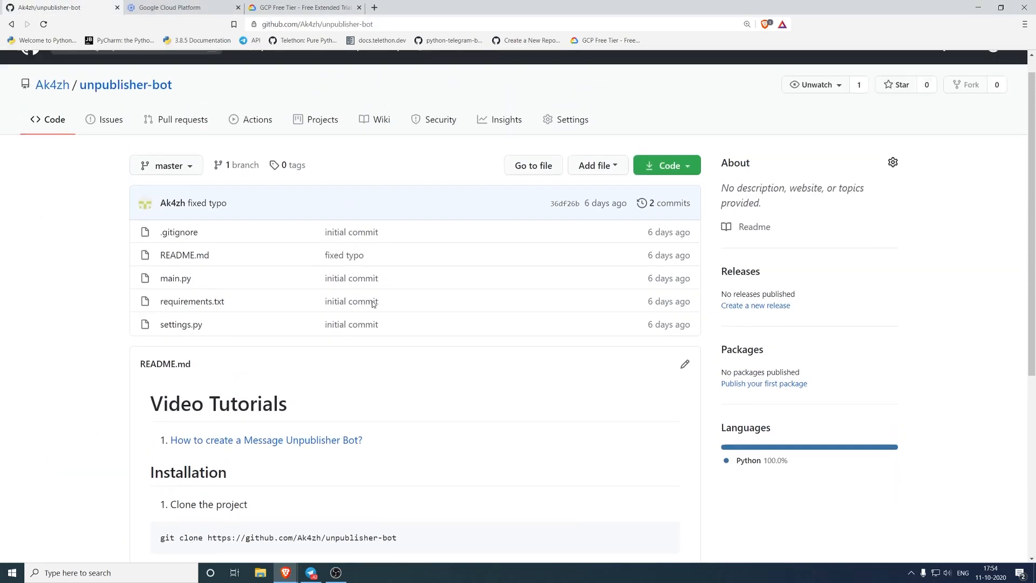
pyautogui.scroll(-4, 198, 251)
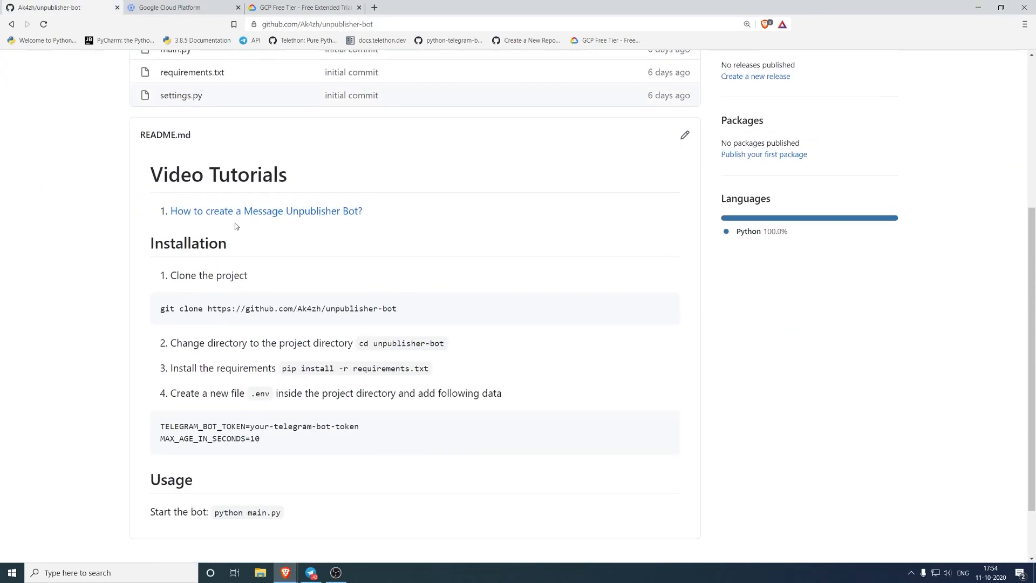
pyautogui.scroll(1, 295, 360)
pyautogui.scroll(1, 208, 356)
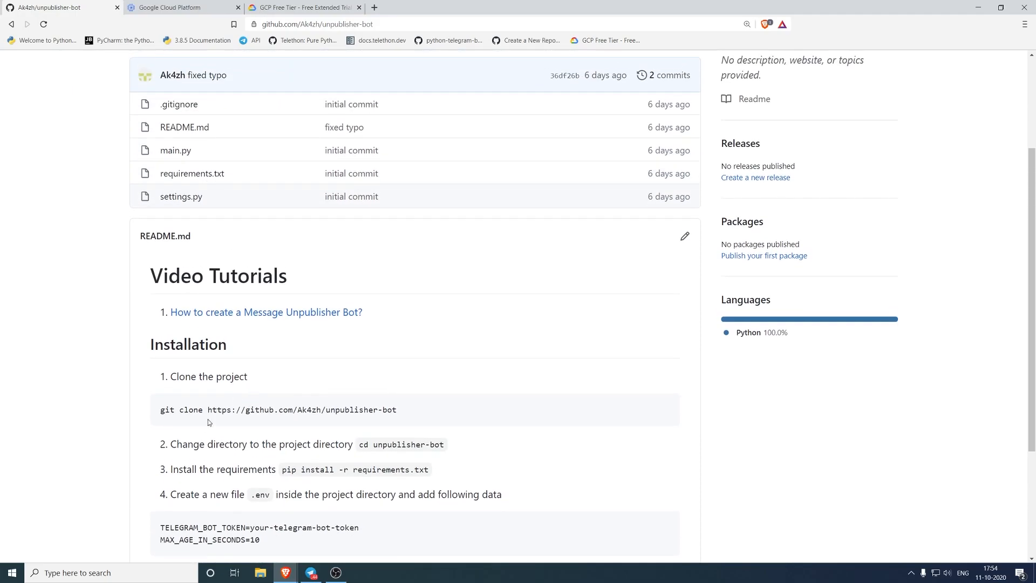
pyautogui.scroll(-2, 180, 355)
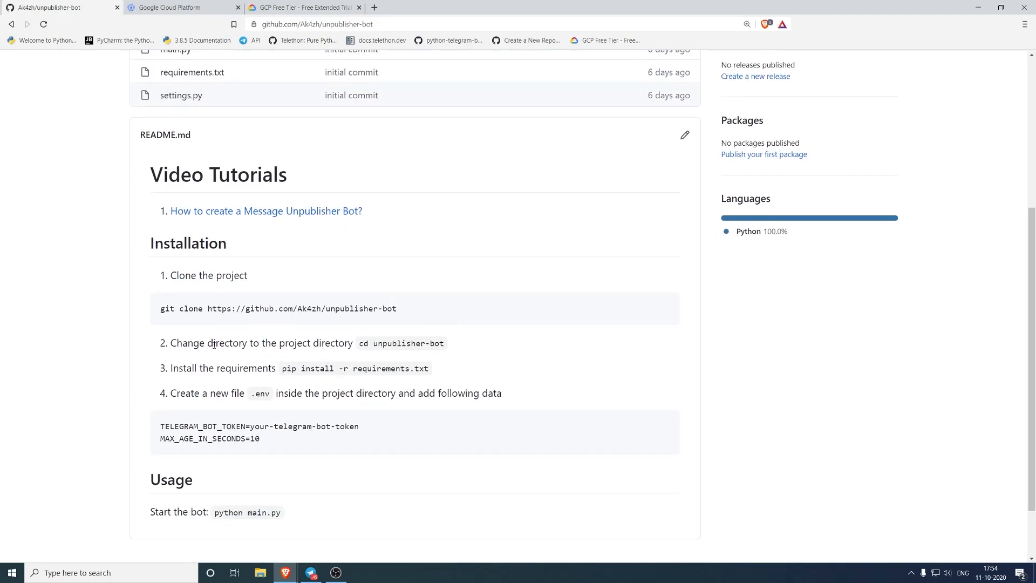
pyautogui.scroll(1, 208, 356)
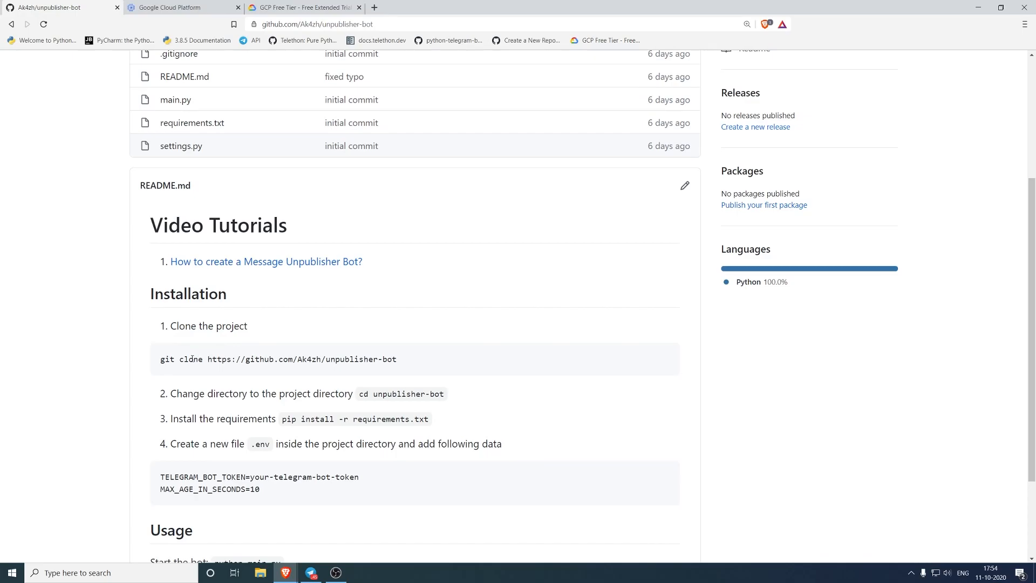
pyautogui.tripleClick(191, 359)
pyautogui.hotkey('ctrl', 'c')
pyautogui.hotkey('alt', 'Tab')
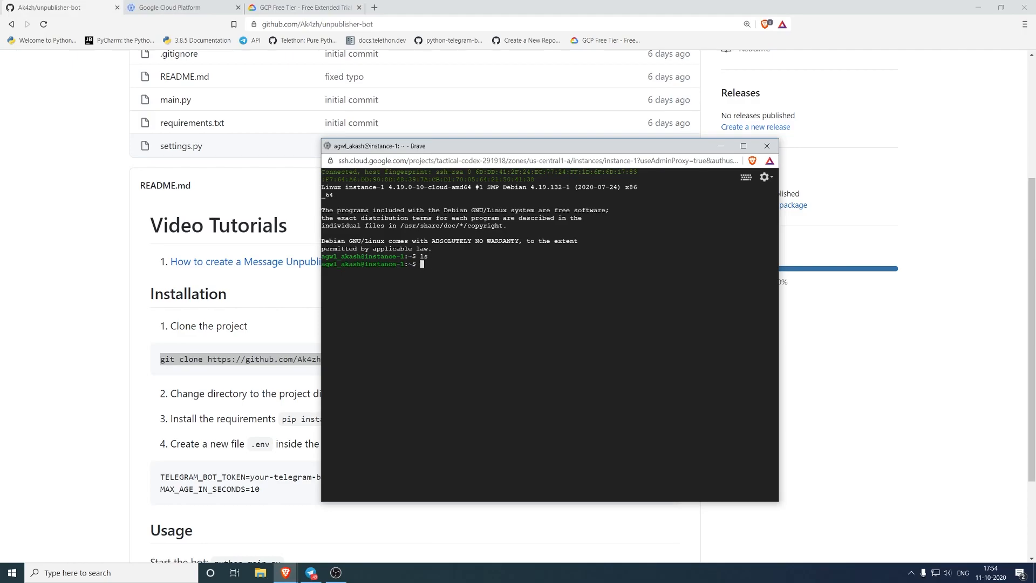
pyautogui.moveTo(487, 146); pyautogui.dragTo(548, 121)
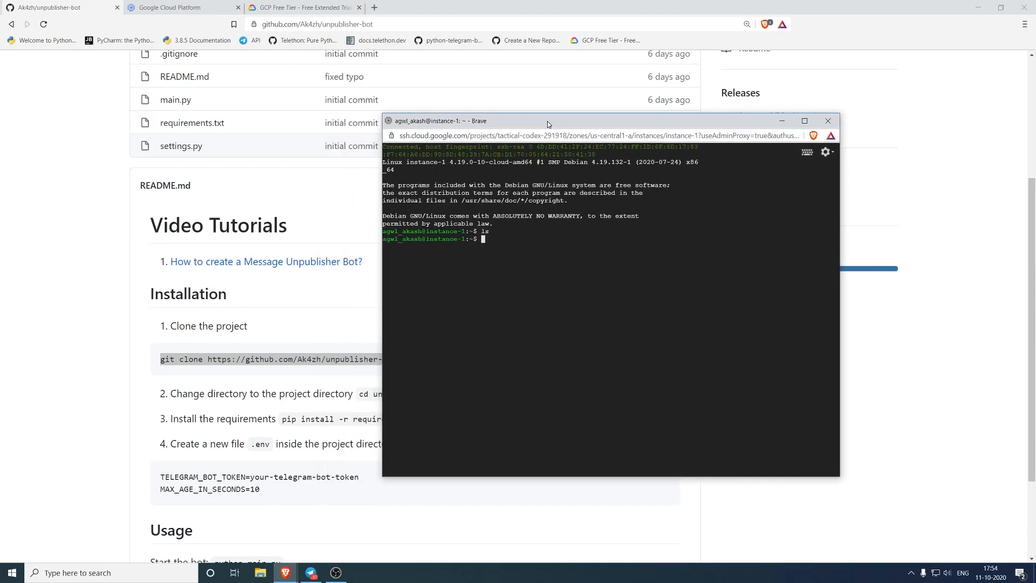
pyautogui.hotkey('ctrl', 'v')
pyautogui.press('Return')
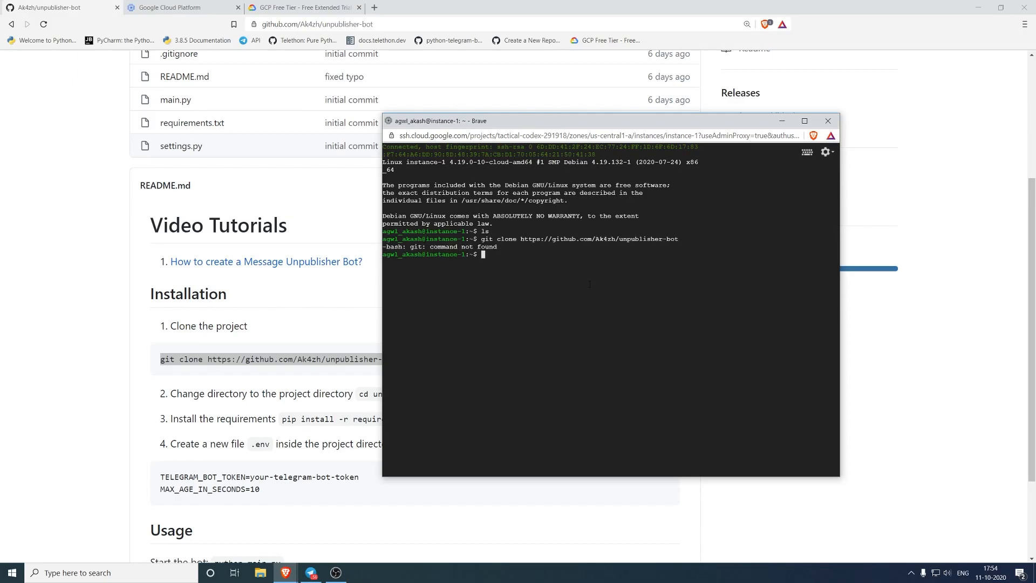
# - Install Git on the VM by running sudo apt install git
pyautogui.write('sudo apt install git')
pyautogui.press('Return')
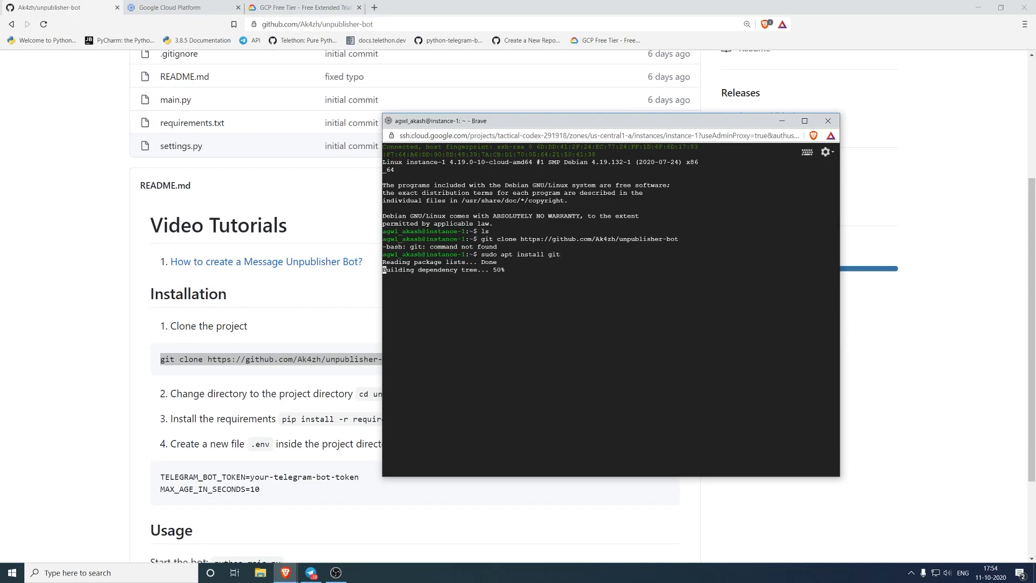
pyautogui.write('Y')
pyautogui.press('Return')
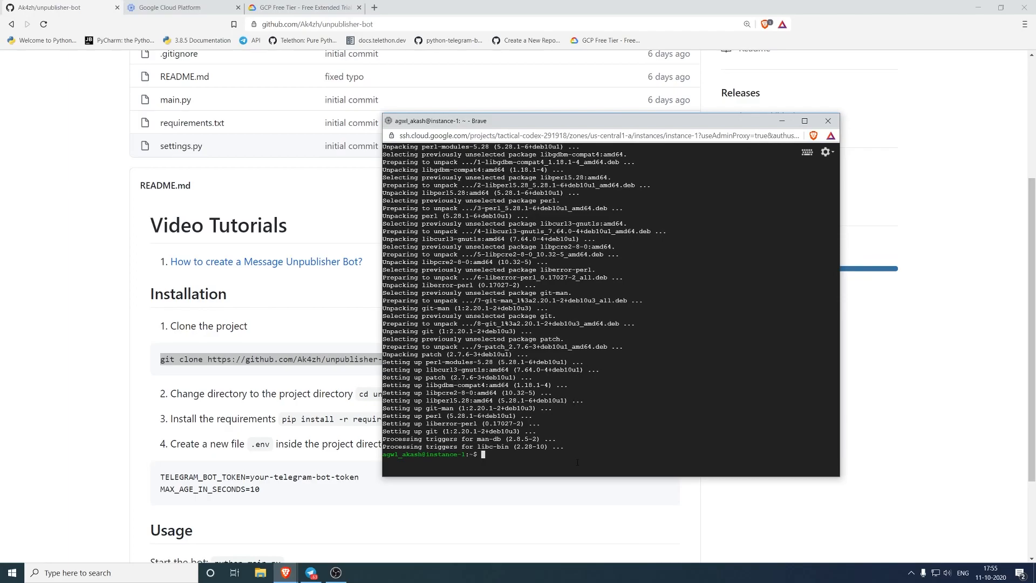
pyautogui.hotkey('ctrl', 'v')
pyautogui.press('Return')
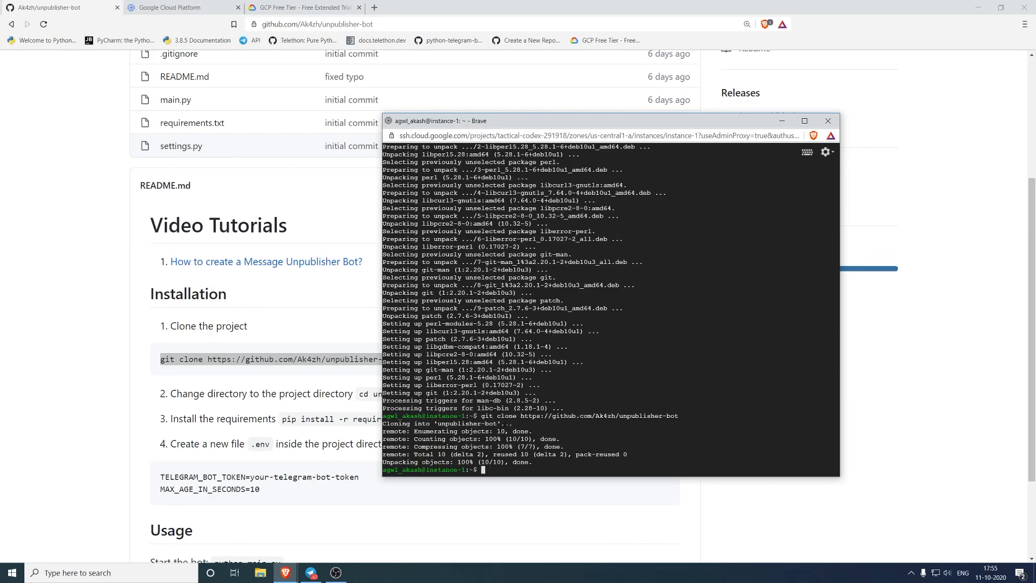
# - List the home directory with ls and change into the cloned unpublisher-bot directory
pyautogui.write('ls')
pyautogui.press('Return')
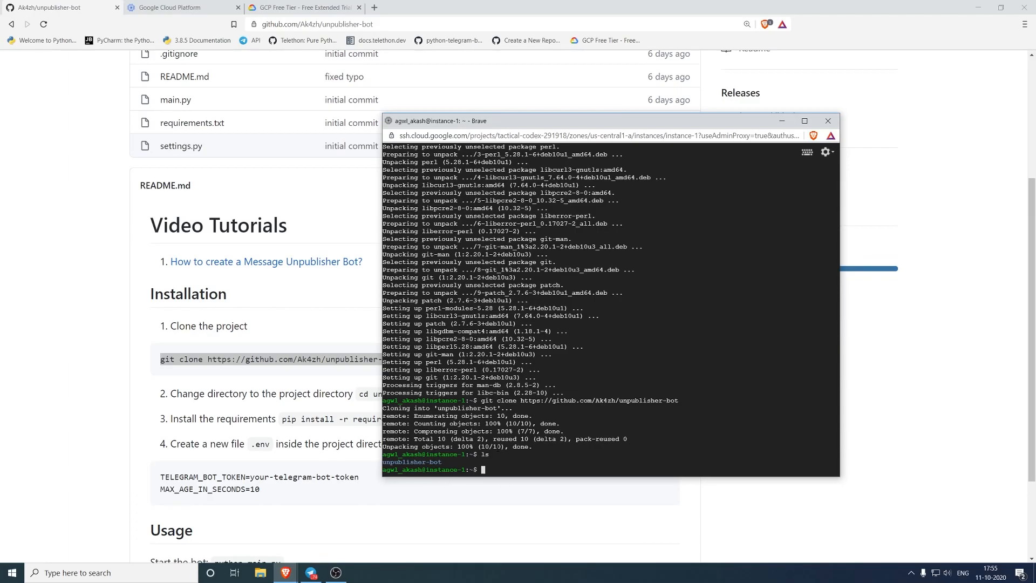
pyautogui.moveTo(443, 462); pyautogui.dragTo(382, 463)
pyautogui.hotkey('ctrl', 'c')
pyautogui.write('cd un')
pyautogui.press('Tab')
pyautogui.press('Return')
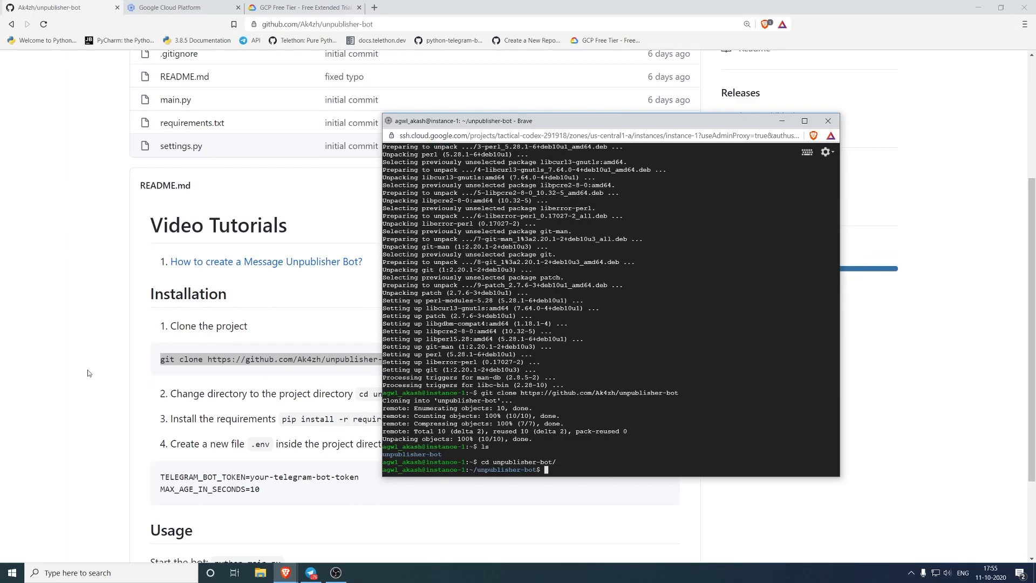
# - Try to install the project requirements with the README's pip install -r requirements.txt command
pyautogui.click(170, 401)
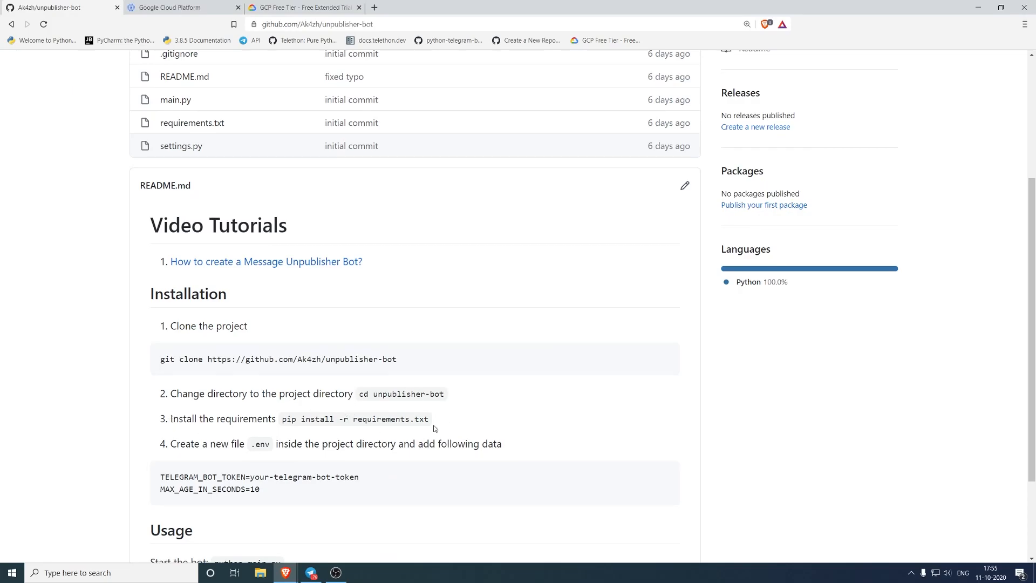
pyautogui.moveTo(430, 420); pyautogui.dragTo(282, 420)
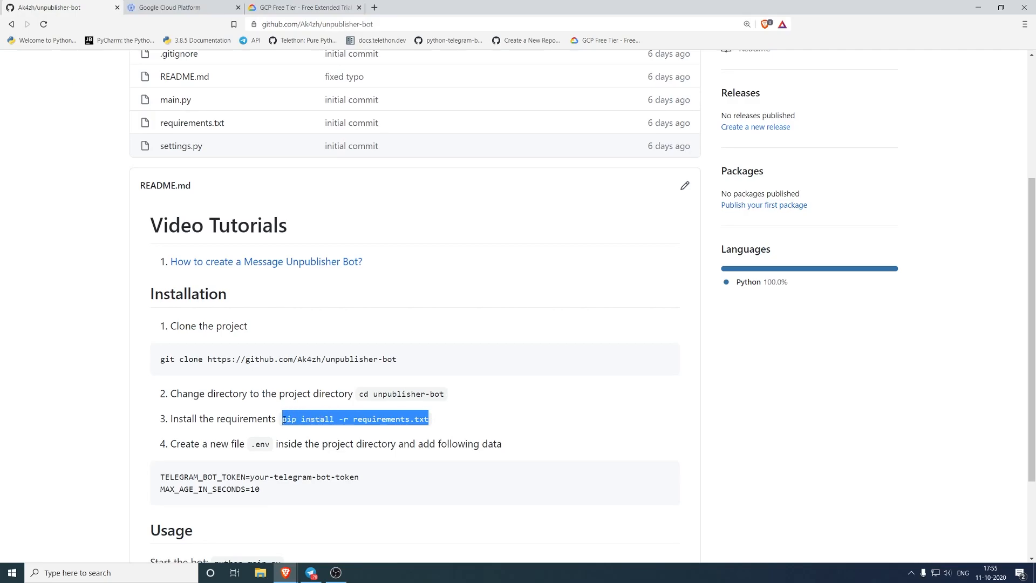
pyautogui.hotkey('alt', 'Tab')
pyautogui.hotkey('ctrl', 'v')
pyautogui.press('Return')
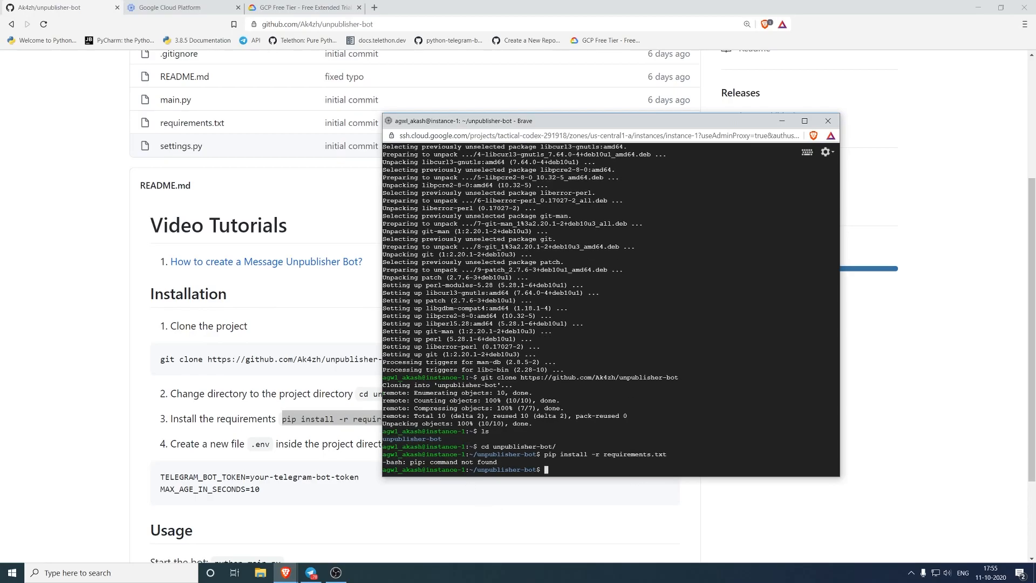
# - Try to install the requirements using pip3 install -r requirements.txt instead
pyautogui.press('Up')
pyautogui.press('Left')
pyautogui.press('Left')
pyautogui.press('Left')
pyautogui.press('Left')
pyautogui.press('Left')
pyautogui.press('Left')
pyautogui.press('Left')
pyautogui.press('Left')
pyautogui.press('Left')
pyautogui.press('Left')
pyautogui.press('Left')
pyautogui.press('Left')
pyautogui.press('Left')
pyautogui.press('Left')
pyautogui.press('Left')
pyautogui.press('Left')
pyautogui.press('Left')
pyautogui.press('Left')
pyautogui.press('Left')
pyautogui.press('Left')
pyautogui.write('3')
pyautogui.press('Return')
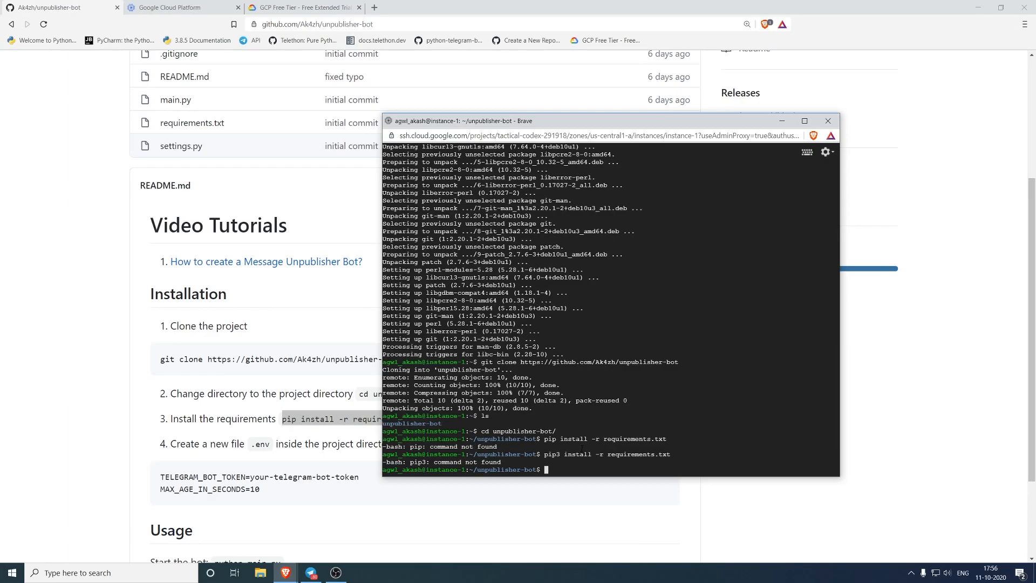
# - Run sudo apt-get install python3-pip on the VM to provide pip for Python 3
pyautogui.write('sudo ap')
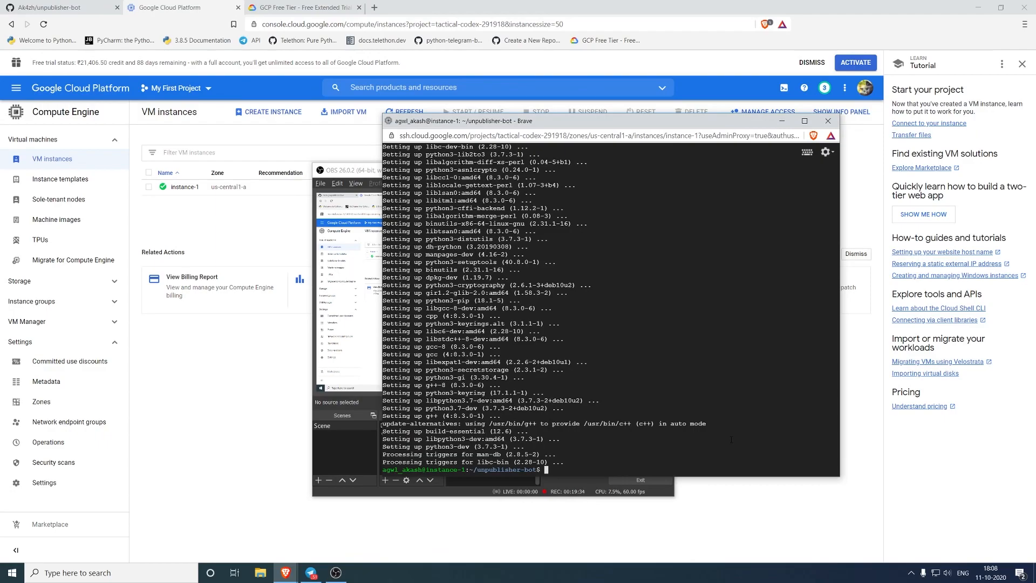
pyautogui.click(54, 7)
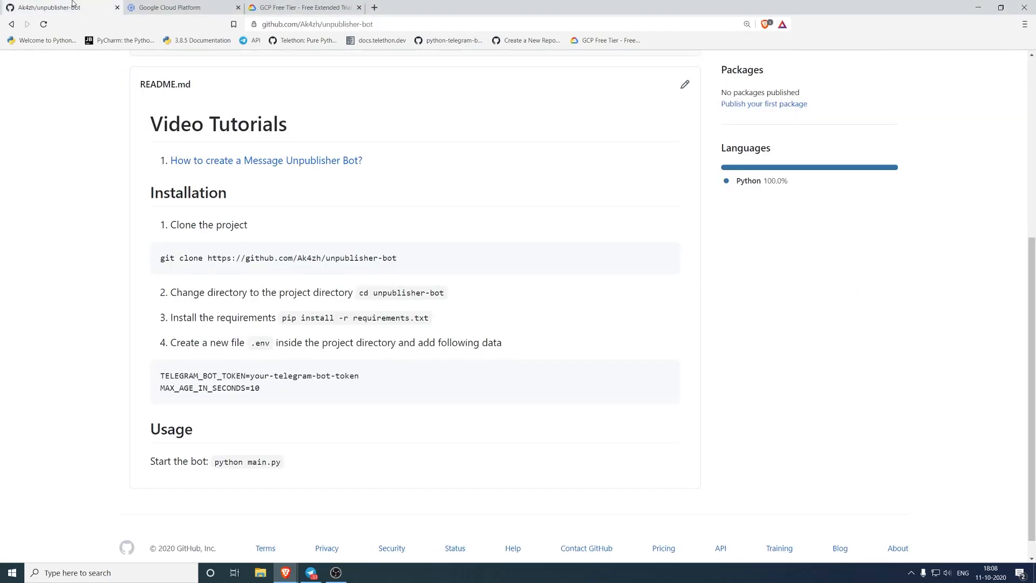
pyautogui.scroll(3, 523, 358)
pyautogui.scroll(-3, 524, 358)
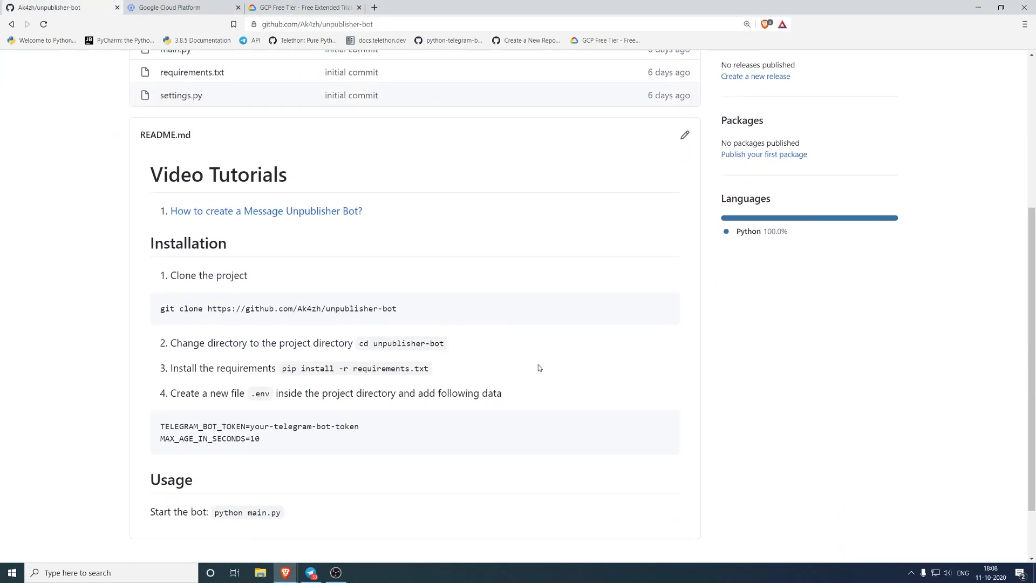
pyautogui.hotkey('alt', 'Tab')
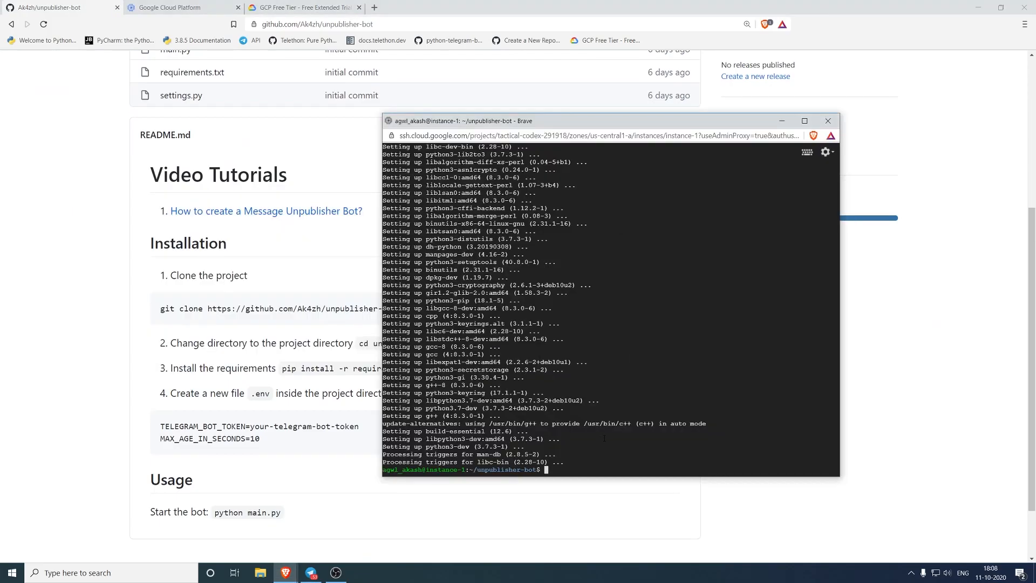
pyautogui.write('sudo apt-get install python3-pip')
pyautogui.press('Return')
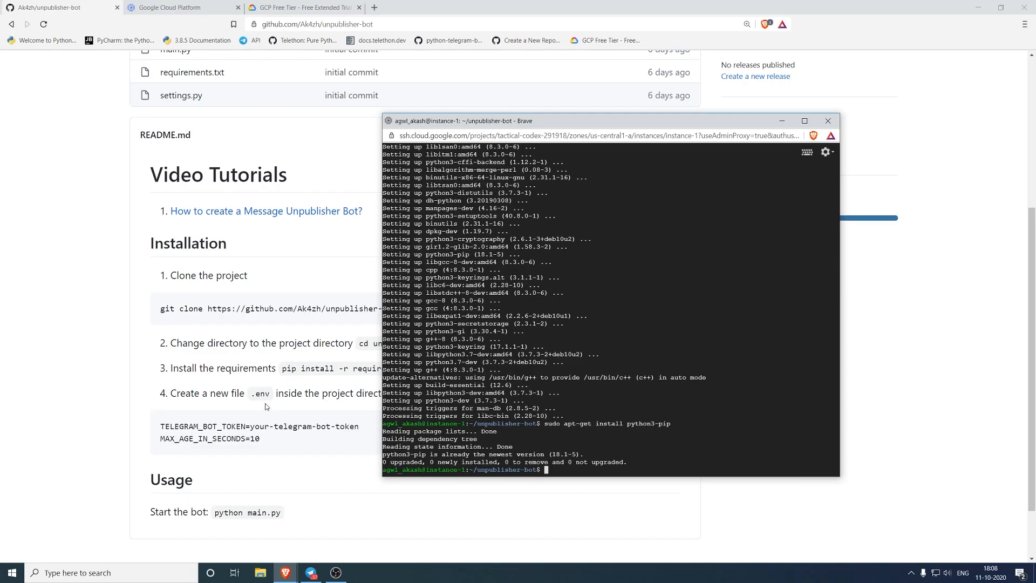
# - Reuse the README's requirements command and run it as pip3 install -r requirements.txt in the project directory
pyautogui.click(283, 369)
pyautogui.moveTo(282, 369); pyautogui.dragTo(429, 369)
pyautogui.hotkey('alt', 'Tab')
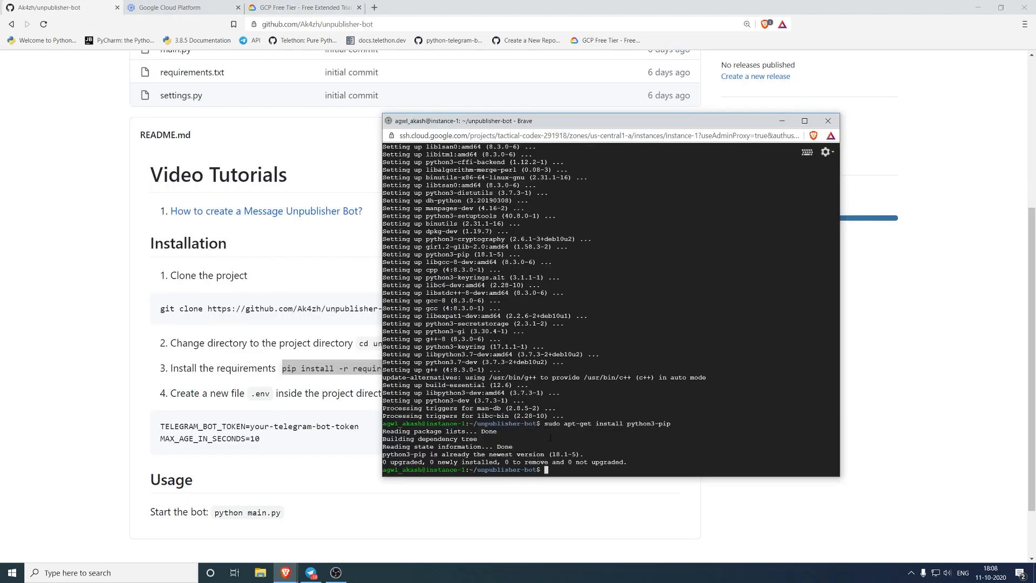
pyautogui.hotkey('ctrl', 'v')
pyautogui.press('Return')
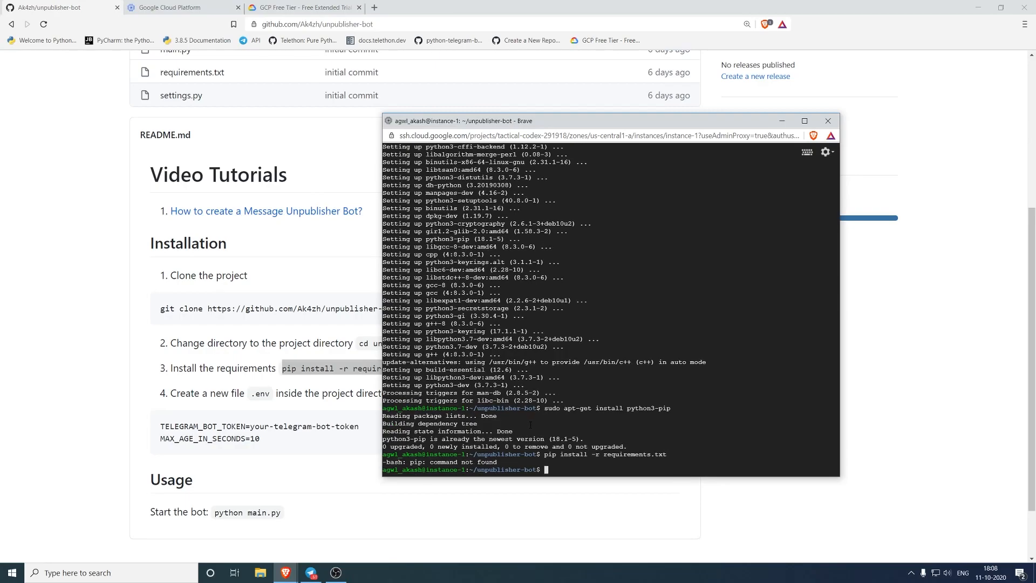
pyautogui.press('Up')
pyautogui.press('Left')
pyautogui.press('Left')
pyautogui.press('Left')
pyautogui.press('Left')
pyautogui.press('Left')
pyautogui.press('Left')
pyautogui.press('Left')
pyautogui.press('Left')
pyautogui.press('Left')
pyautogui.press('Left')
pyautogui.press('Left')
pyautogui.press('Left')
pyautogui.press('Left')
pyautogui.press('Left')
pyautogui.press('Left')
pyautogui.press('Left')
pyautogui.press('Left')
pyautogui.press('Left')
pyautogui.press('Left')
pyautogui.press('Left')
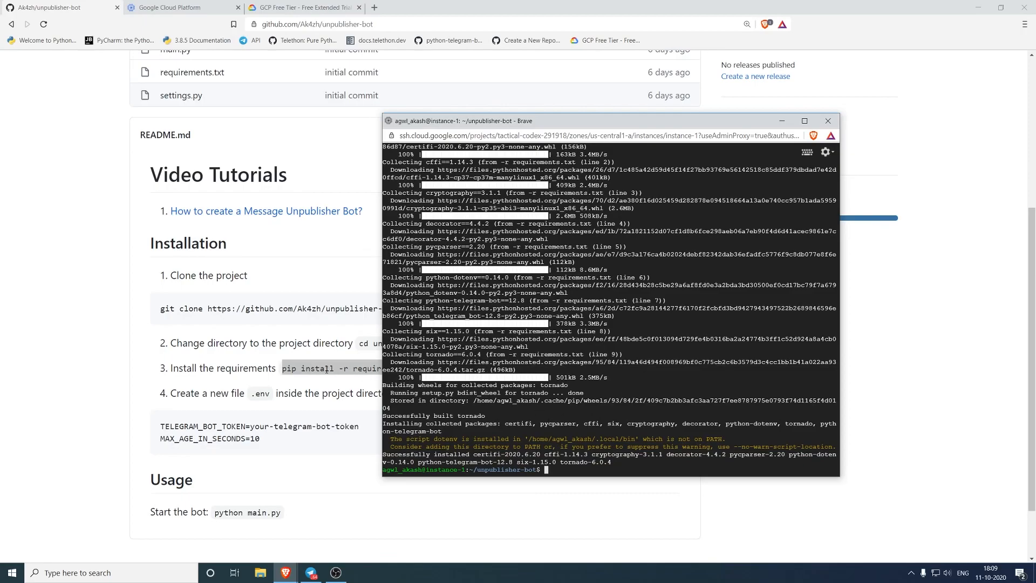
# - Create a .env file in nano and paste in the README's TELEGRAM_BOT_TOKEN and MAX_AGE_IN_SECONDS lines
pyautogui.moveTo(422, 127); pyautogui.dragTo(483, 131)
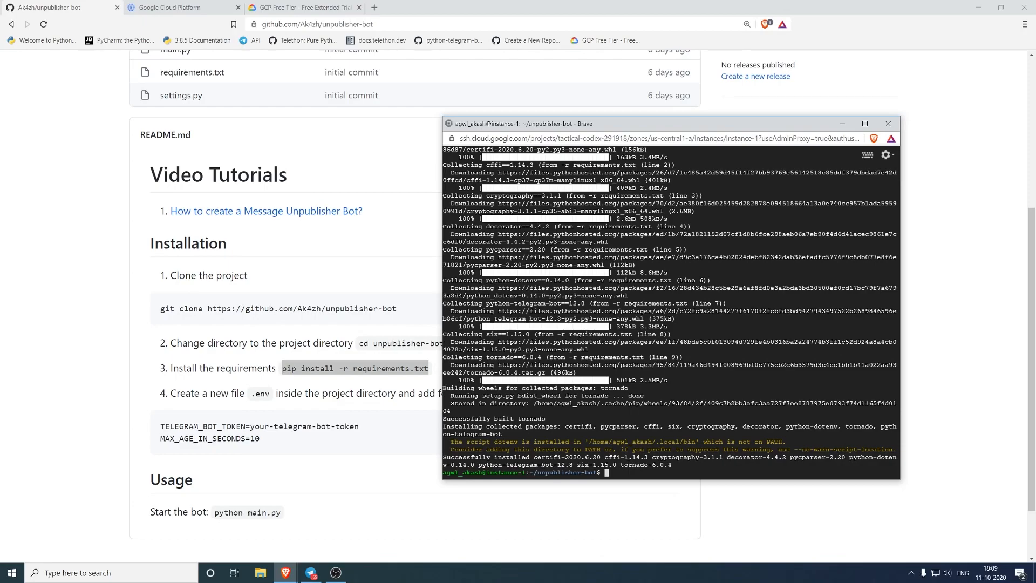
pyautogui.write('nano .env')
pyautogui.press('Return')
pyautogui.moveTo(261, 439); pyautogui.dragTo(162, 424)
pyautogui.hotkey('ctrl', 'c')
pyautogui.hotkey('alt', 'Tab')
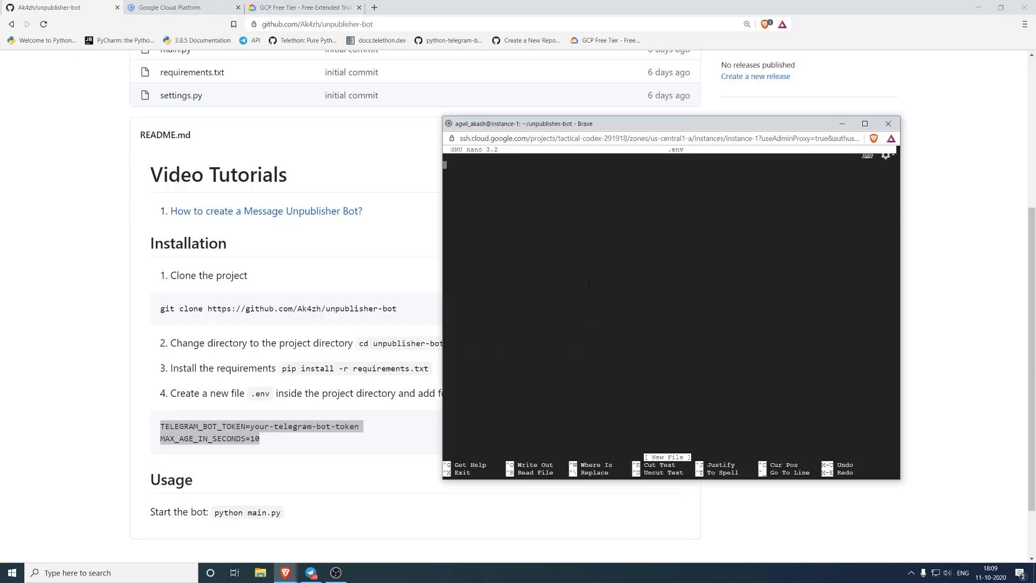
pyautogui.hotkey('ctrl', 'v')
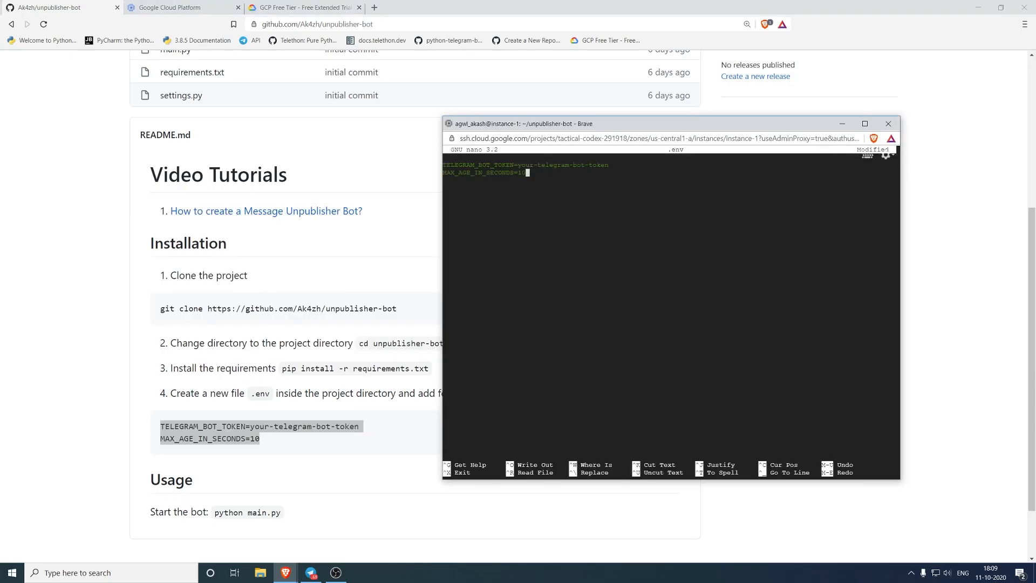
# - Switch to the BotFather chat in Telegram, request Unpublisher Bot's API token and copy it
pyautogui.click(310, 573)
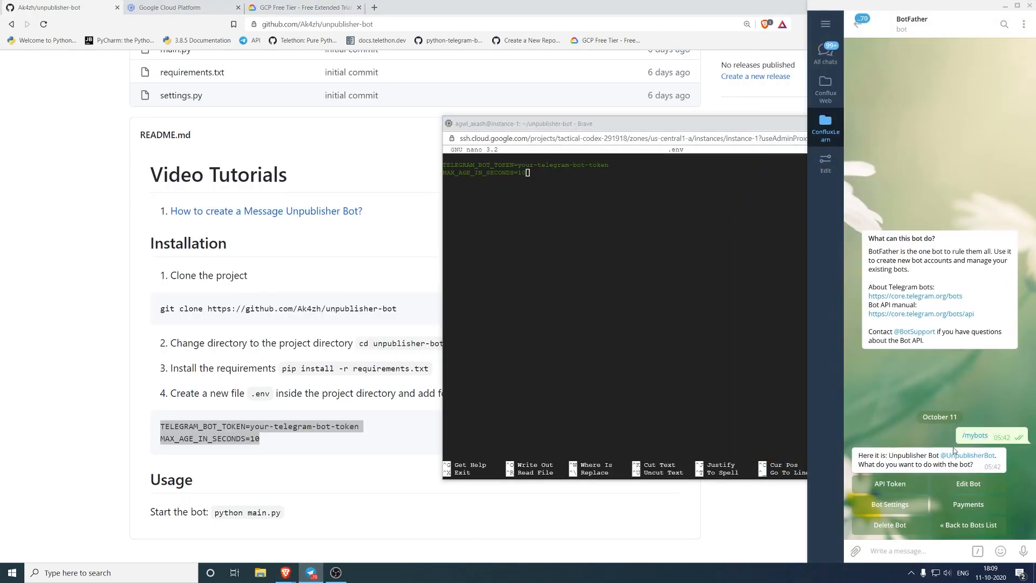
pyautogui.click(894, 481)
pyautogui.doubleClick(888, 478)
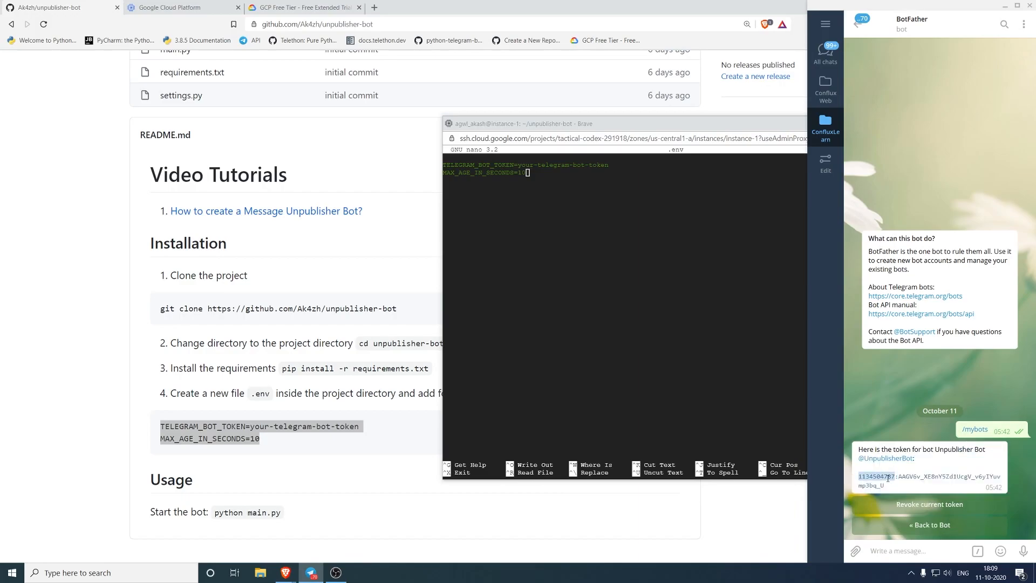
# - Replace the your-telegram-bot-token placeholder in the .env file with the copied Telegram bot token
pyautogui.click(620, 161)
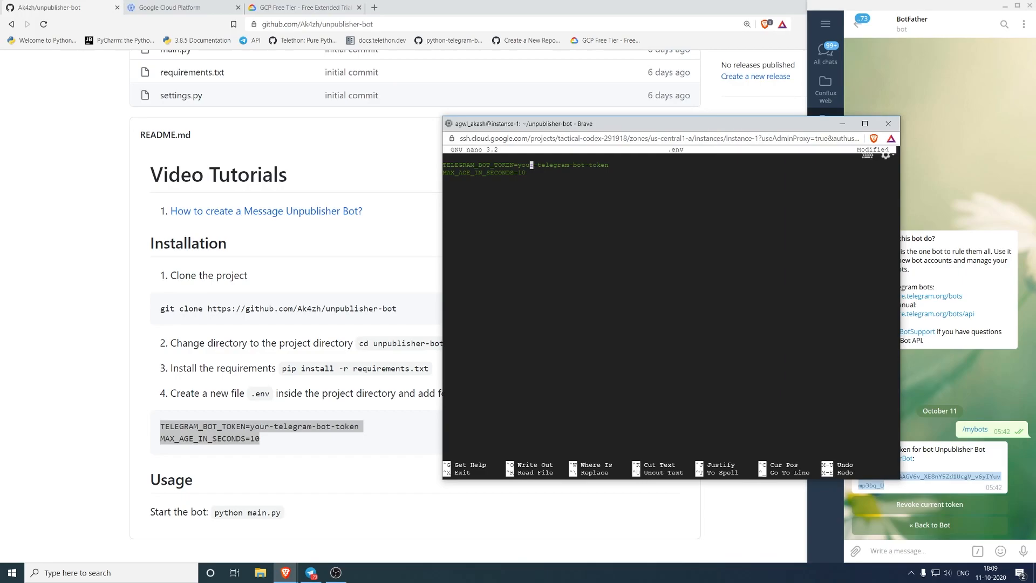
pyautogui.press('Up')
pyautogui.press('Right')
pyautogui.press('Right')
pyautogui.press('Delete')
pyautogui.press('Delete')
pyautogui.press('Delete')
pyautogui.press('Delete')
pyautogui.press('Delete')
pyautogui.press('Delete')
pyautogui.press('Delete')
pyautogui.press('Delete')
pyautogui.press('Delete')
pyautogui.press('Delete')
pyautogui.press('Delete')
pyautogui.press('Delete')
pyautogui.press('Delete')
pyautogui.press('Delete')
pyautogui.press('Delete')
pyautogui.press('Delete')
pyautogui.press('Delete')
pyautogui.press('Delete')
pyautogui.press('Delete')
pyautogui.press('BackSpace')
# - Set MAX_AGE_IN_SECONDS to 60, then save the .env file and exit nano
pyautogui.press('BackSpace')
pyautogui.press('BackSpace')
pyautogui.press('BackSpace')
pyautogui.hotkey('ctrl', 'v')
pyautogui.press('Down')
pyautogui.press('BackSpace')
pyautogui.press('BackSpace')
pyautogui.write('60')
pyautogui.hotkey('ctrl', 'x')
pyautogui.press('y')
pyautogui.press('Return')
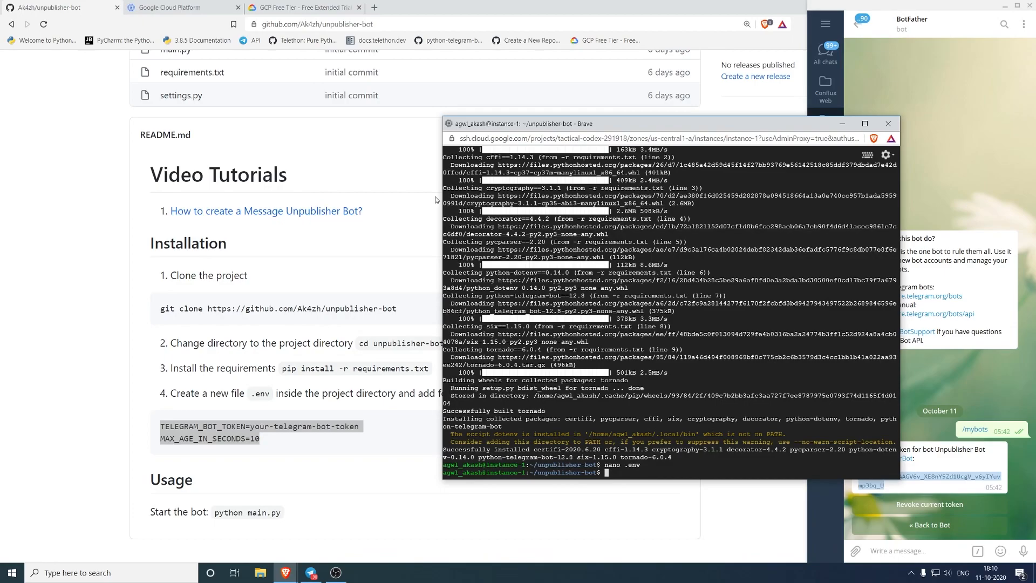
# - Search the web for "linux screen" in a new tab and open Linuxize's How To Use Linux Screen article
pyautogui.click(374, 7)
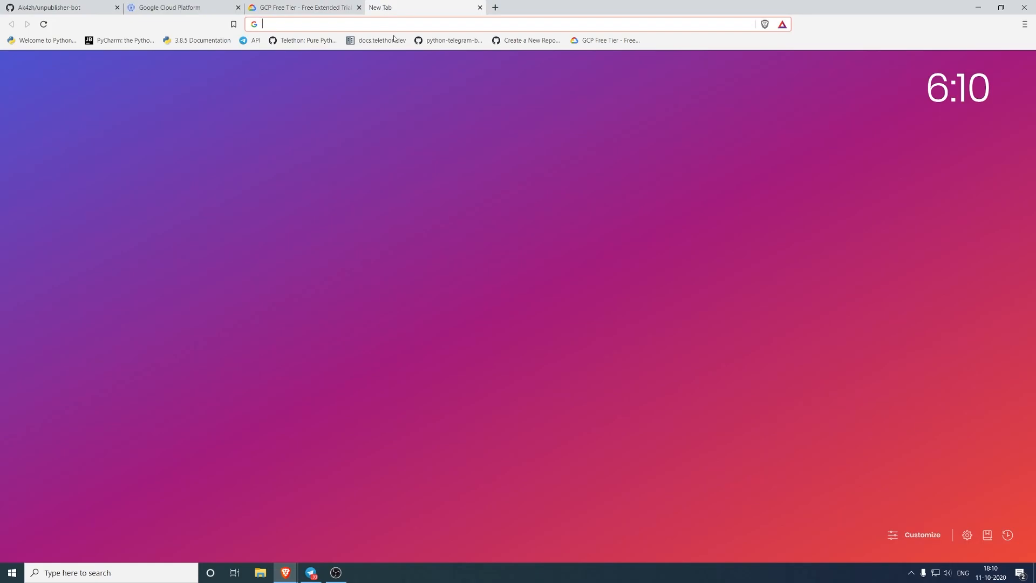
pyautogui.click(344, 11)
pyautogui.hotkey('alt', 'Tab')
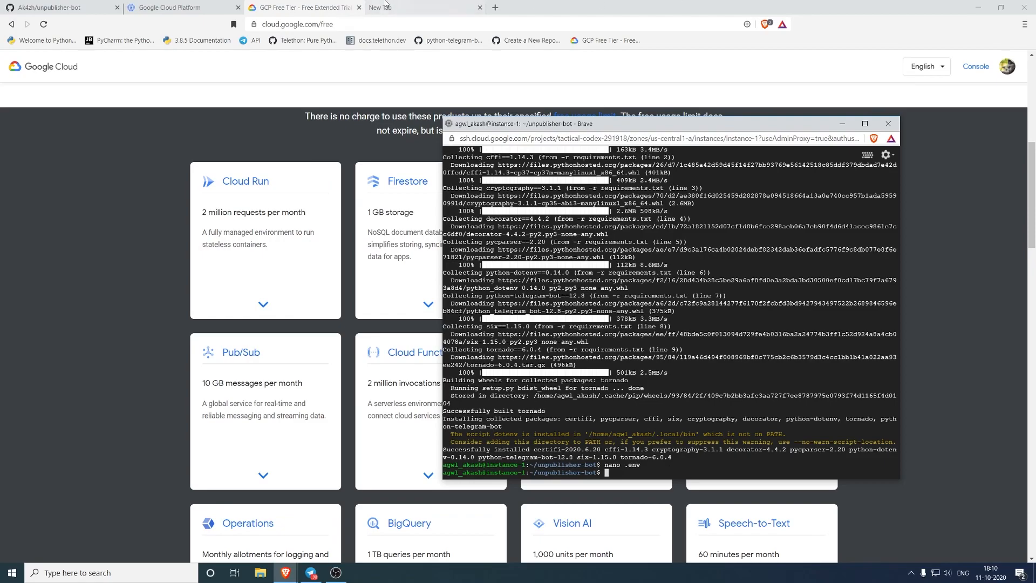
pyautogui.click(435, 10)
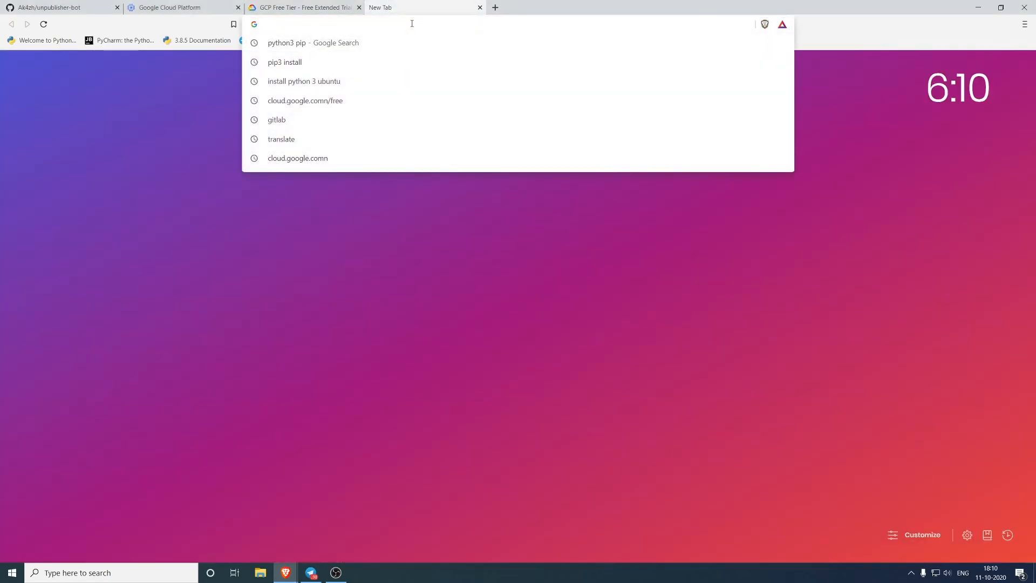
pyautogui.write('linux screen')
pyautogui.press('Return')
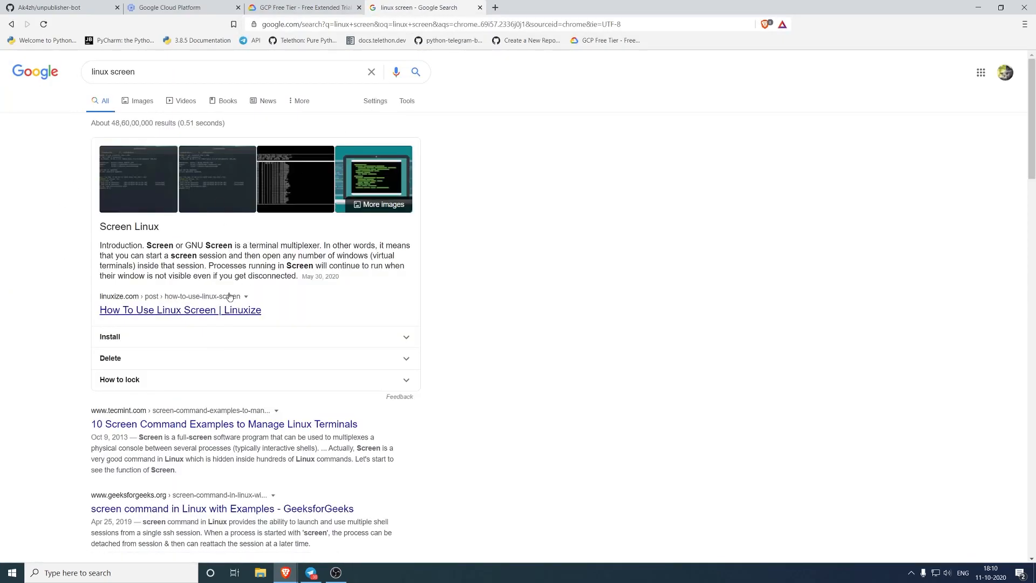
pyautogui.click(183, 310)
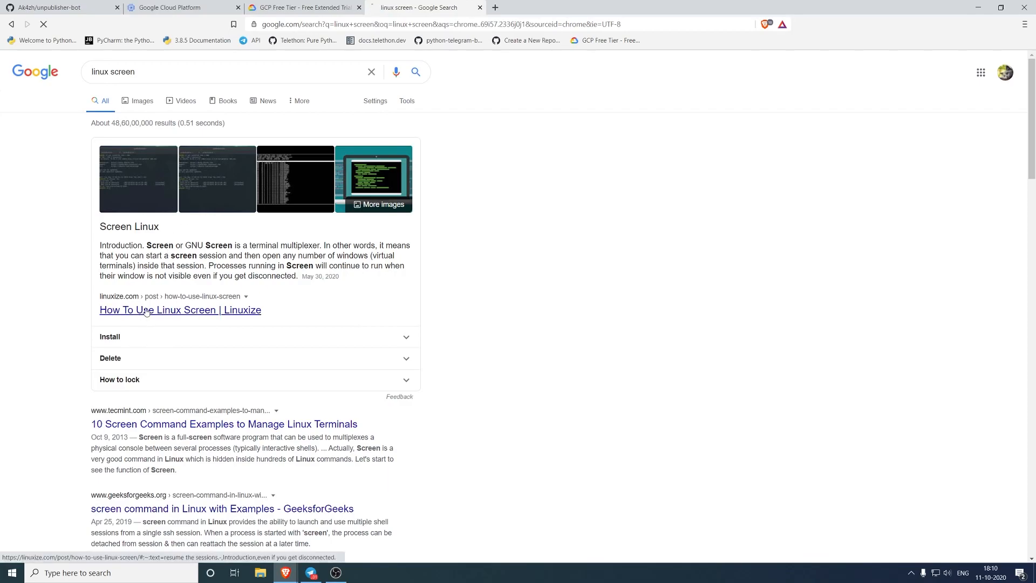
pyautogui.scroll(-12, 467, 286)
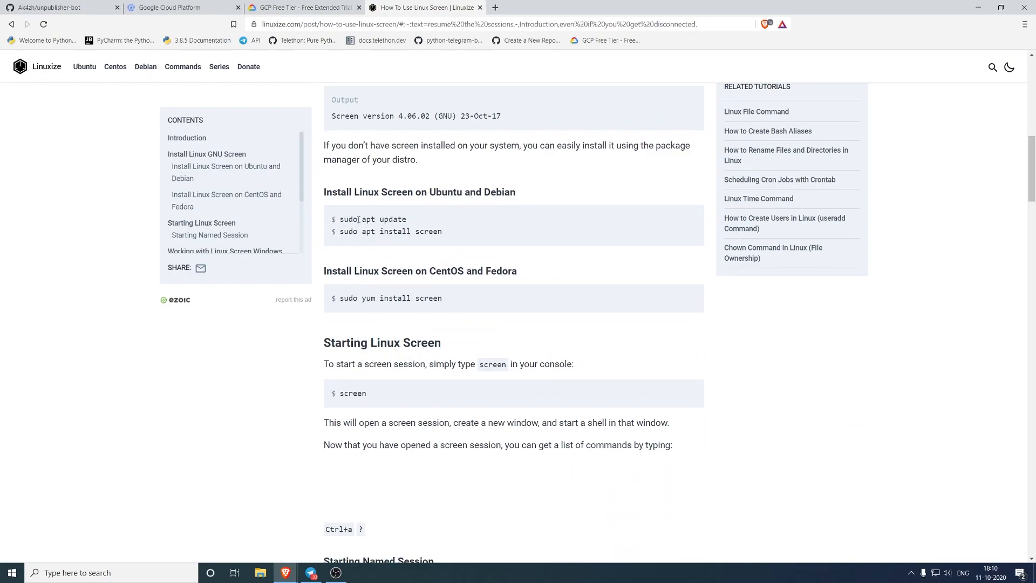
# - Install screen on the VM with the article's sudo apt install screen command and confirm the installation
pyautogui.moveTo(340, 231); pyautogui.dragTo(448, 238)
pyautogui.hotkey('alt', 'Tab')
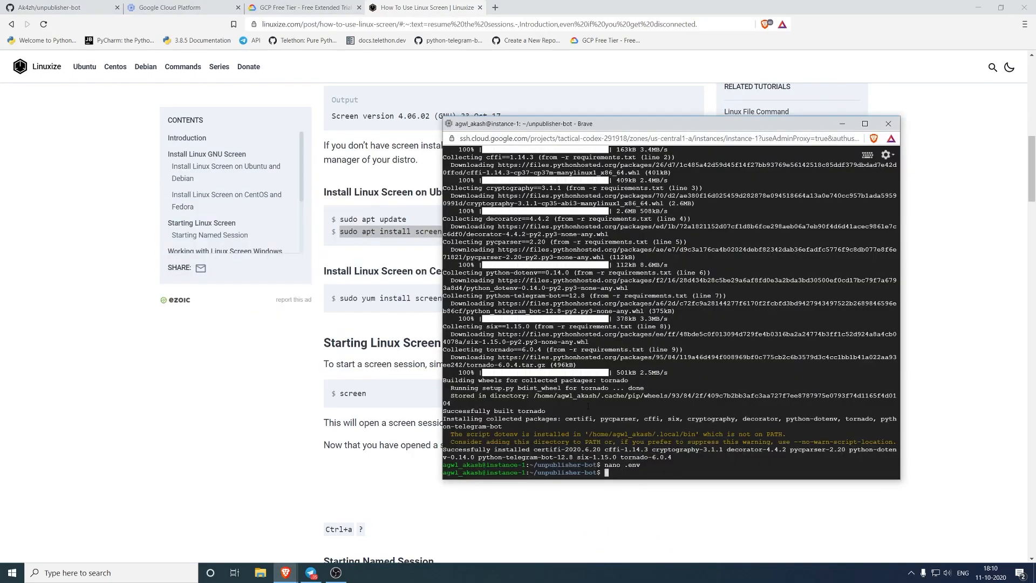
pyautogui.hotkey('ctrl', 'v')
pyautogui.press('Return')
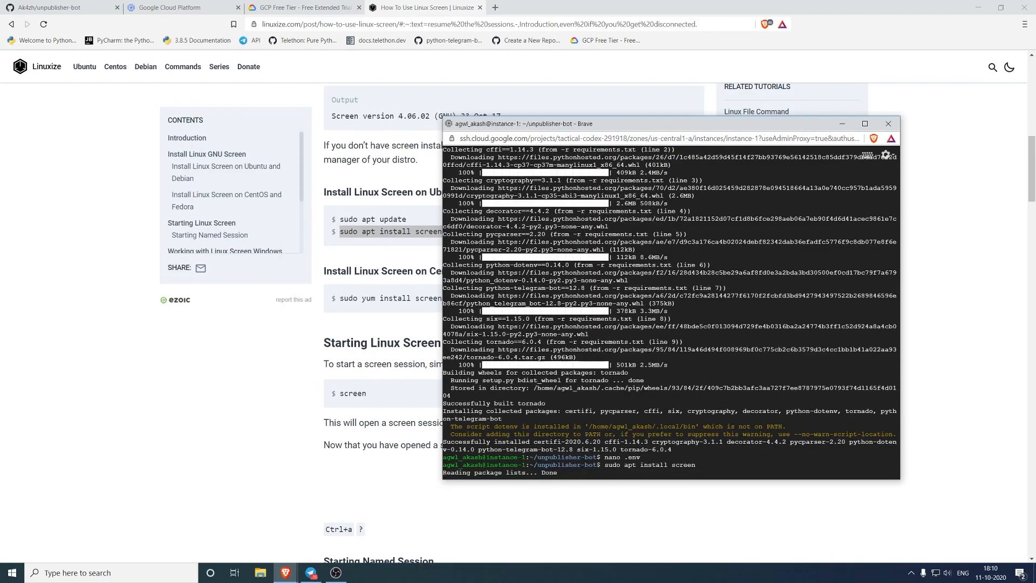
pyautogui.write('Y')
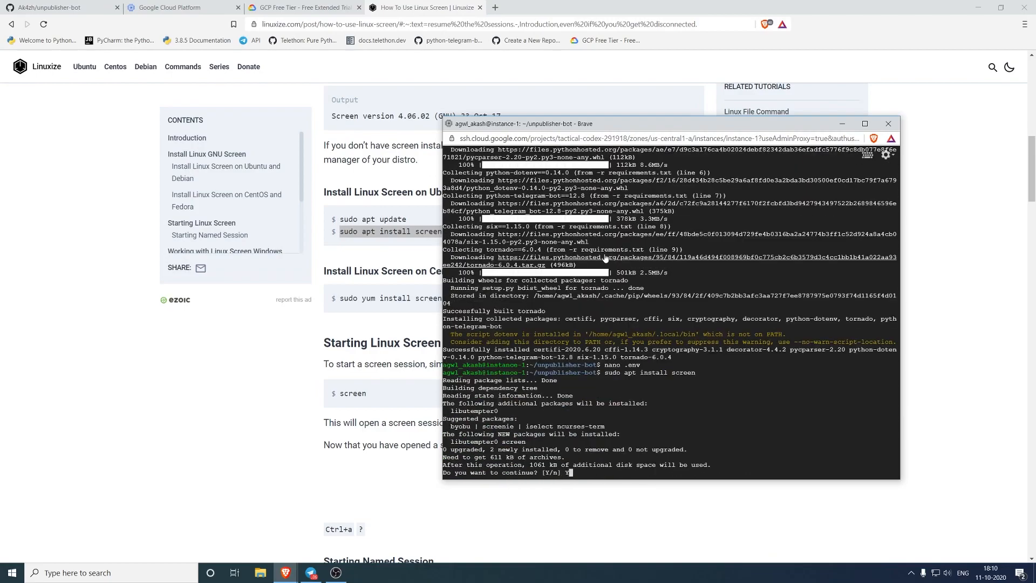
pyautogui.press('Return')
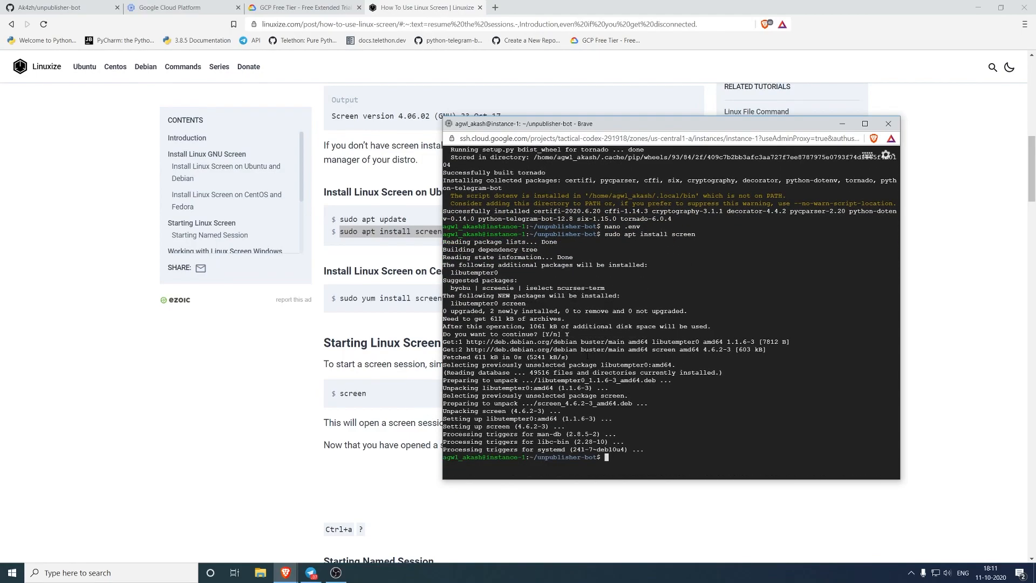
# - Start a named screen session called unpublisher_bot on the VM, following the Linuxize article's screen -S syntax
pyautogui.click(432, 385)
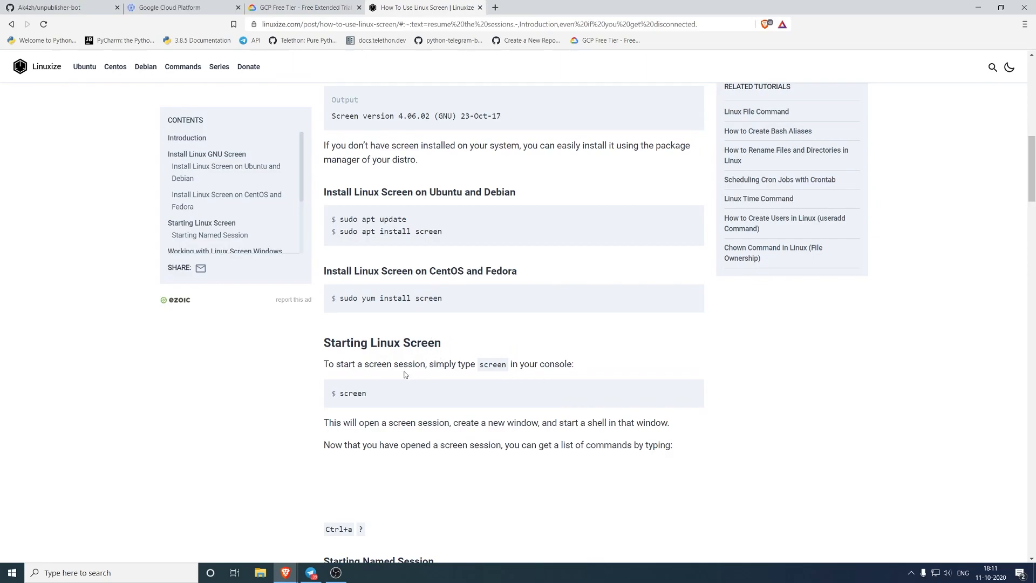
pyautogui.scroll(-4, 363, 395)
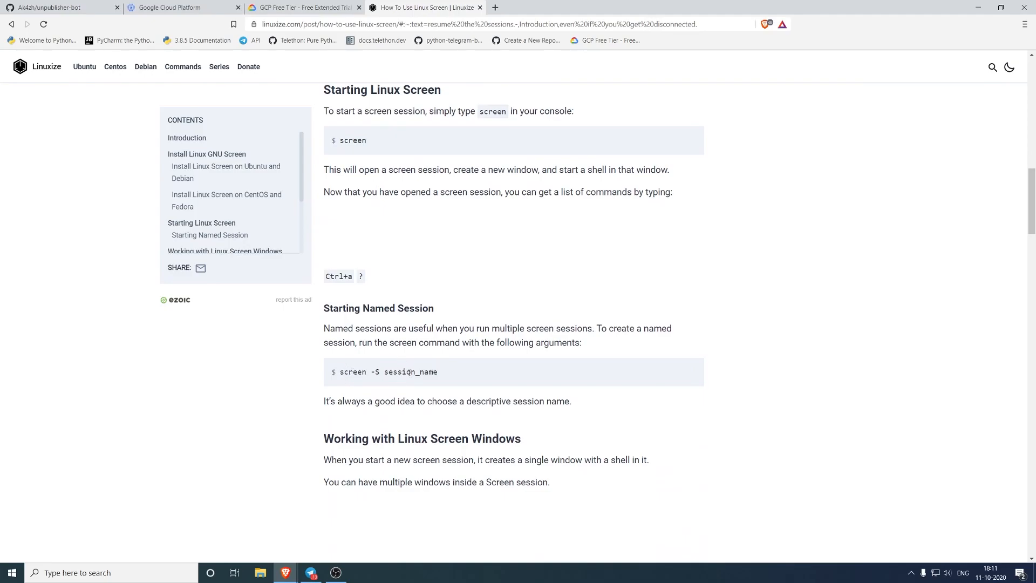
pyautogui.moveTo(346, 372); pyautogui.dragTo(379, 371)
pyautogui.hotkey('alt', 'Tab')
pyautogui.write('screen -S ')
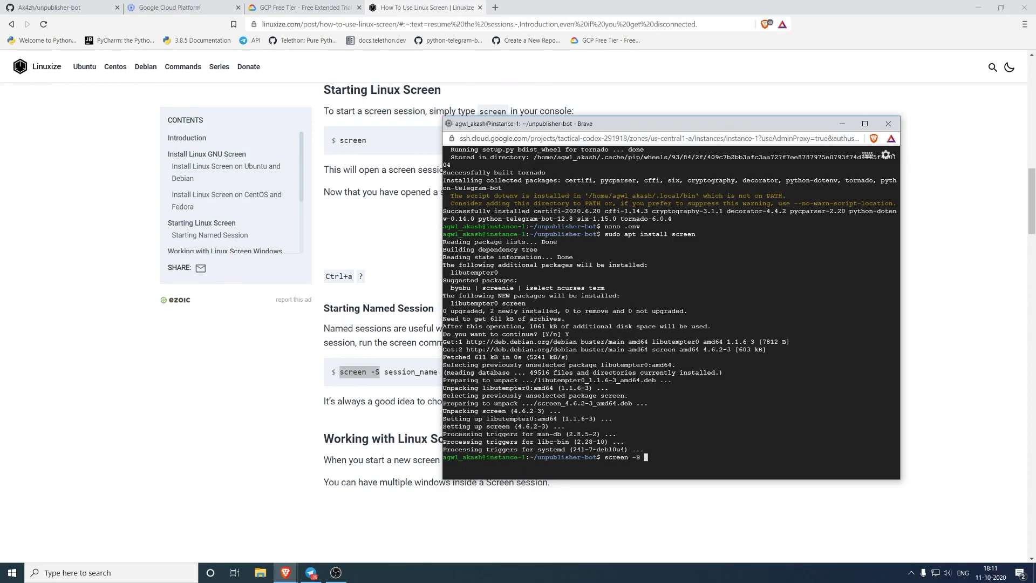
pyautogui.write('un')
pyautogui.write('publisher')
pyautogui.write('-bot')
pyautogui.press('Return')
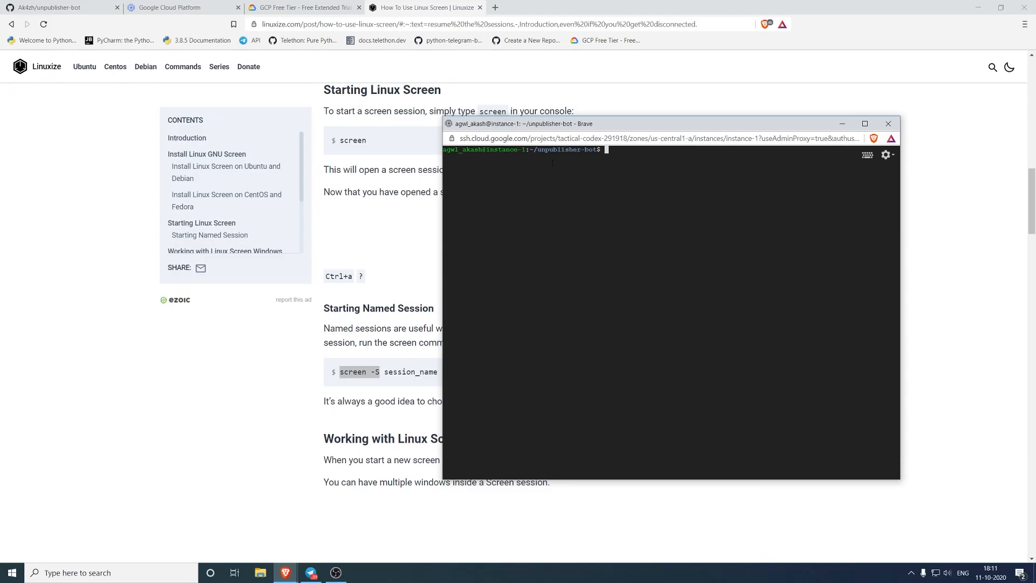
# - Try to start the bot inside the screen session with the python main.py command from the GitHub README
pyautogui.moveTo(588, 130); pyautogui.dragTo(679, 159)
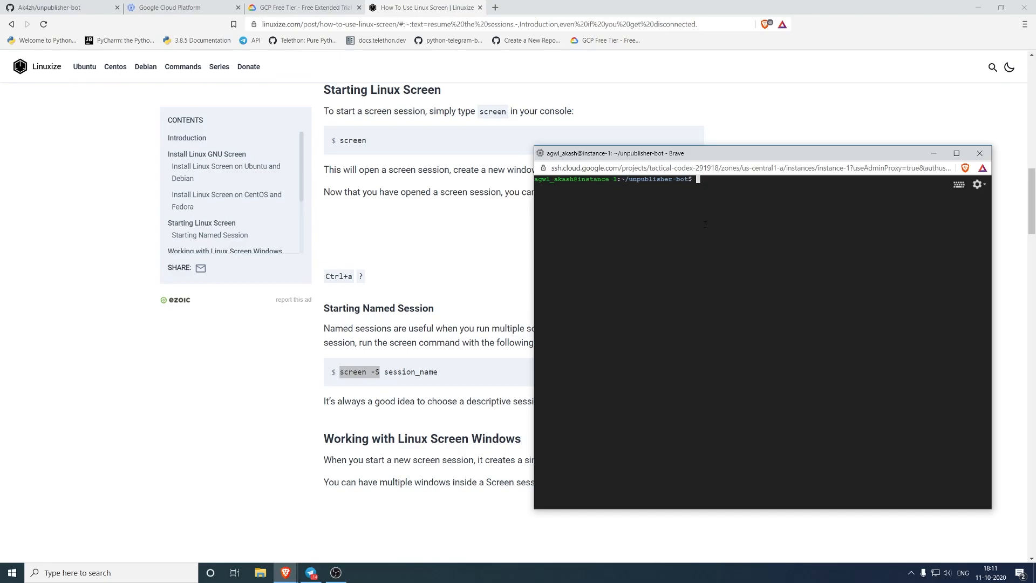
pyautogui.click(49, 7)
pyautogui.scroll(-3, 289, 410)
pyautogui.moveTo(214, 438); pyautogui.dragTo(283, 439)
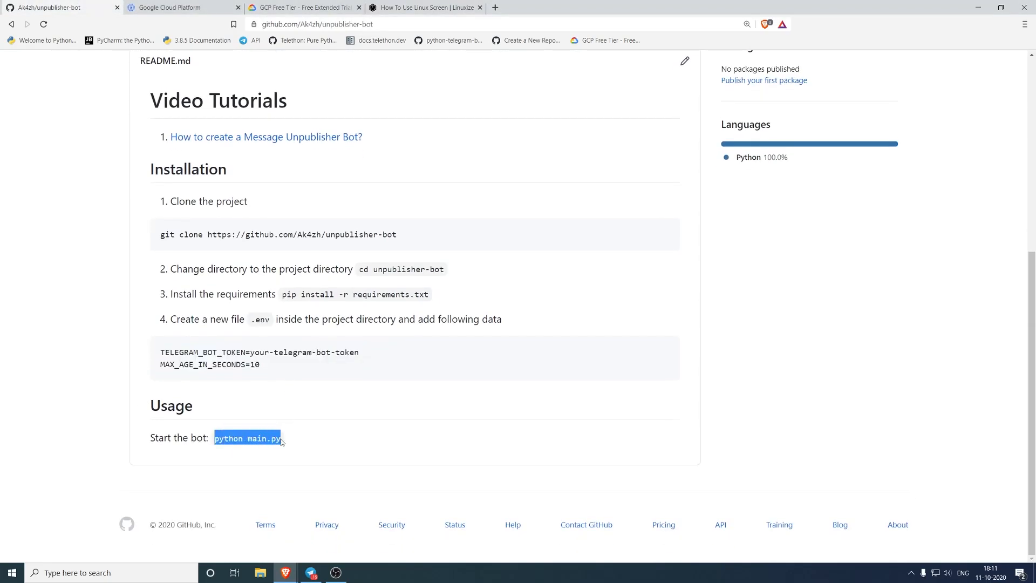
pyautogui.hotkey('alt', 'Tab')
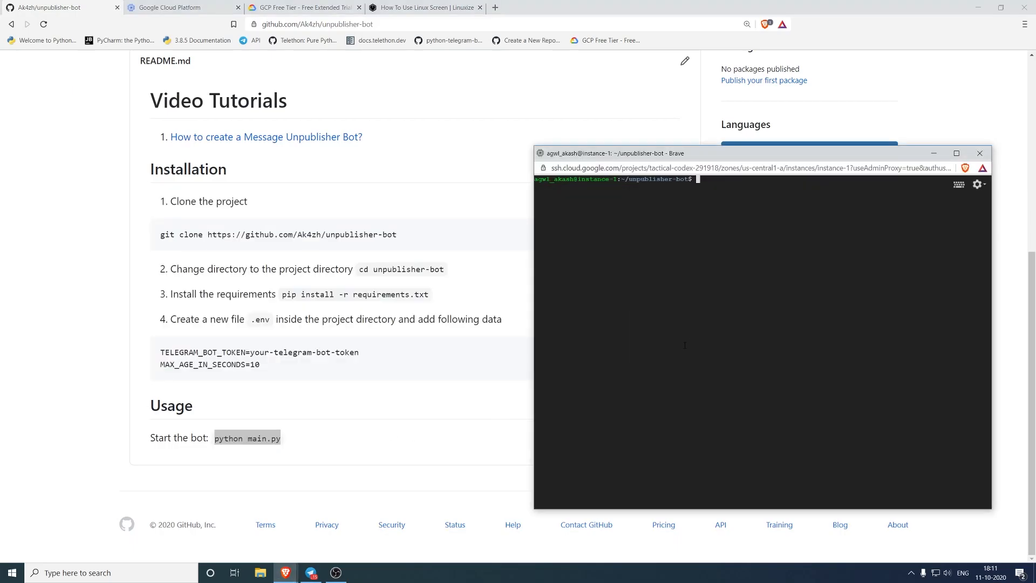
pyautogui.write('python main.py')
pyautogui.press('Return')
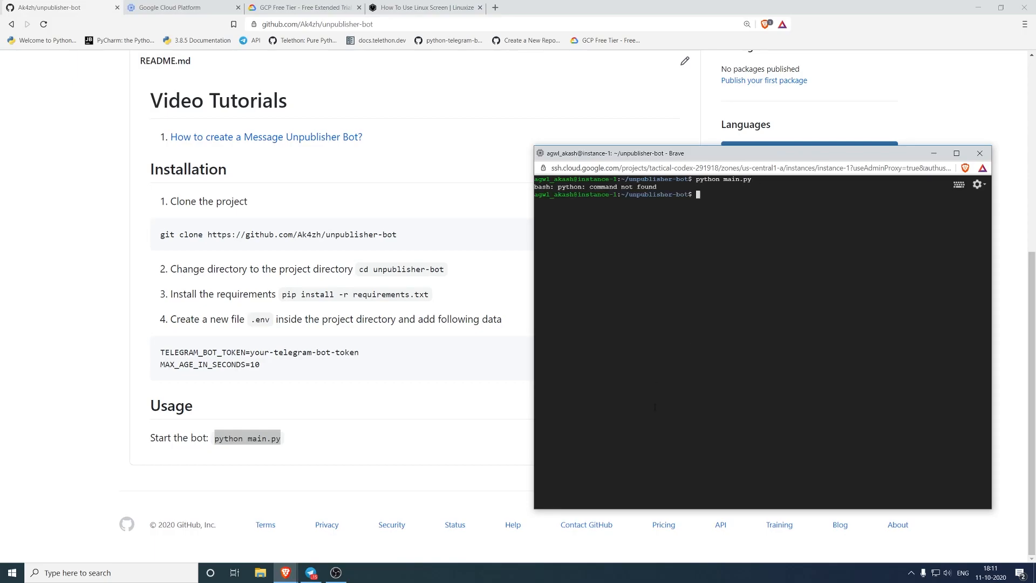
# - Start the bot inside the screen session by running python3 main.py
pyautogui.press('Up')
pyautogui.press('Left')
pyautogui.press('Left')
pyautogui.press('Left')
pyautogui.press('Left')
pyautogui.press('Left')
pyautogui.press('Left')
pyautogui.press('Left')
pyautogui.press('Left')
pyautogui.write('3')
pyautogui.press('Return')
# - Look up the detach command in the Linuxize article and detach from the running screen session
pyautogui.click(380, 5)
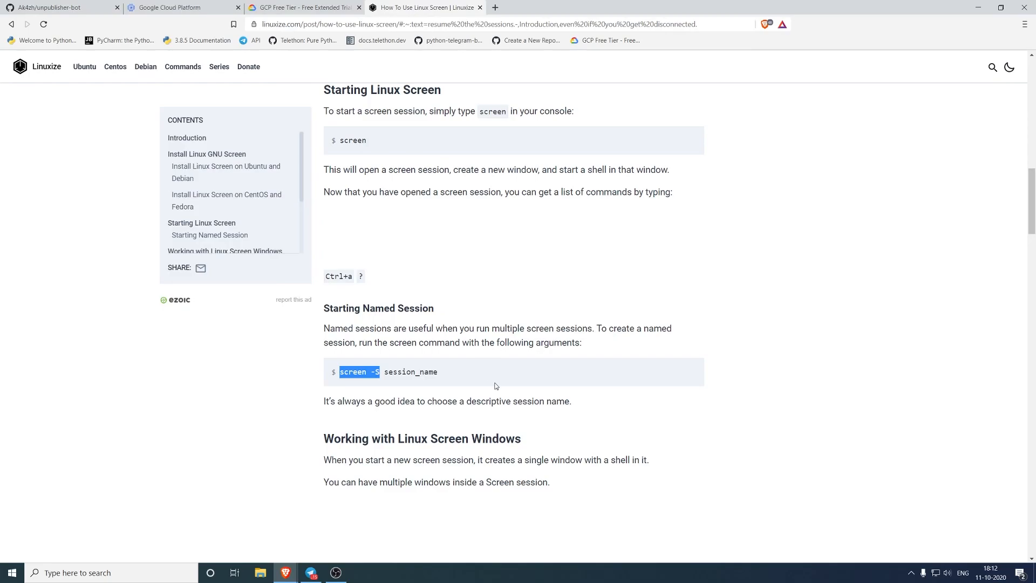
pyautogui.scroll(-5, 496, 384)
pyautogui.scroll(-3, 496, 384)
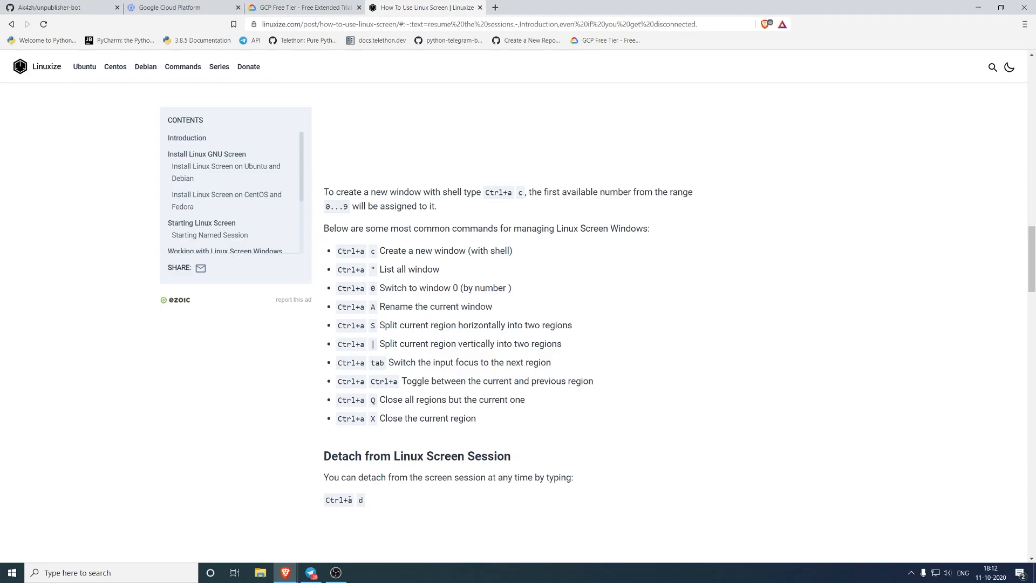
pyautogui.scroll(-1, 425, 477)
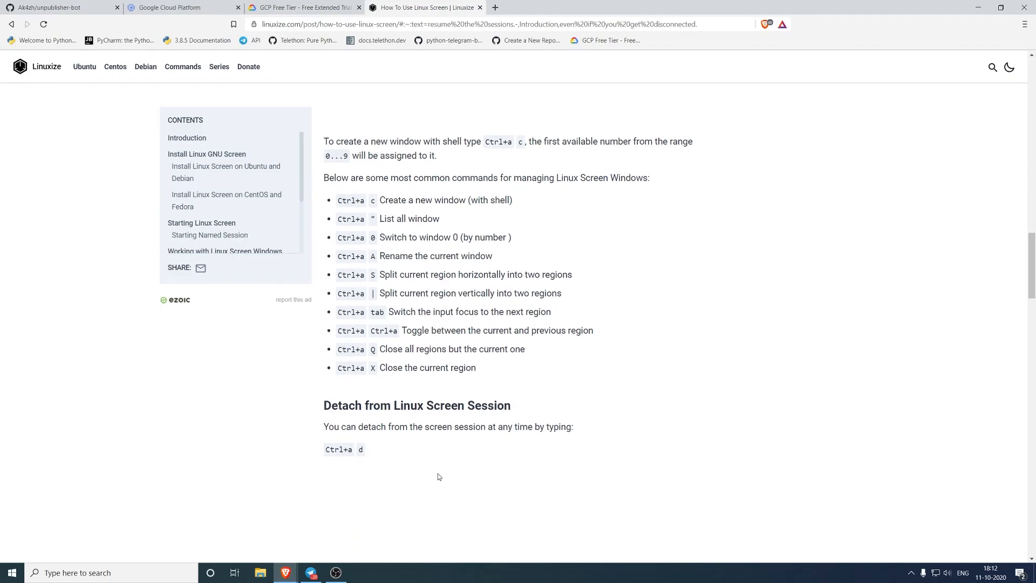
pyautogui.hotkey('alt', 'Tab')
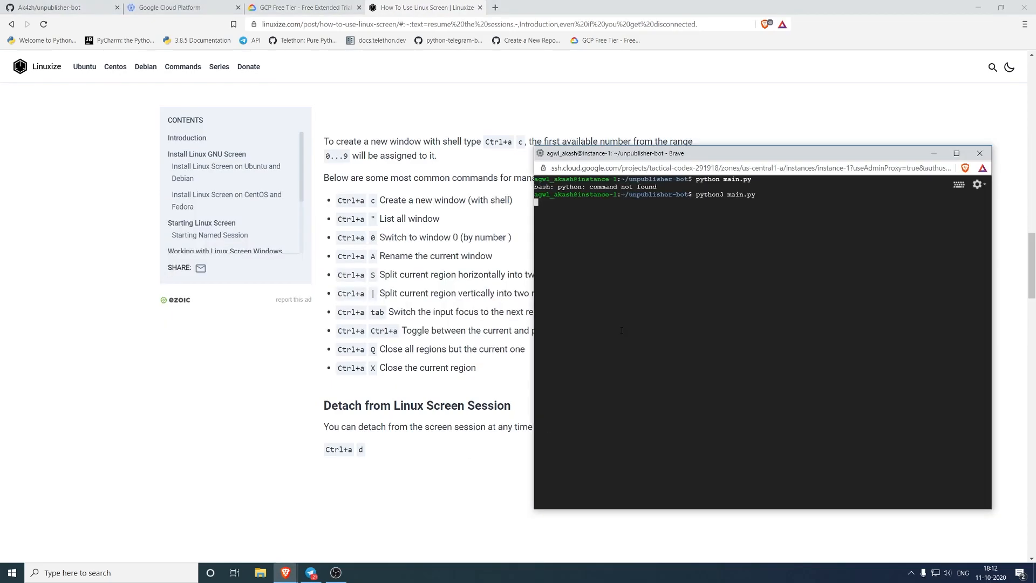
pyautogui.hotkey('ctrl', 'a')
pyautogui.press('d')
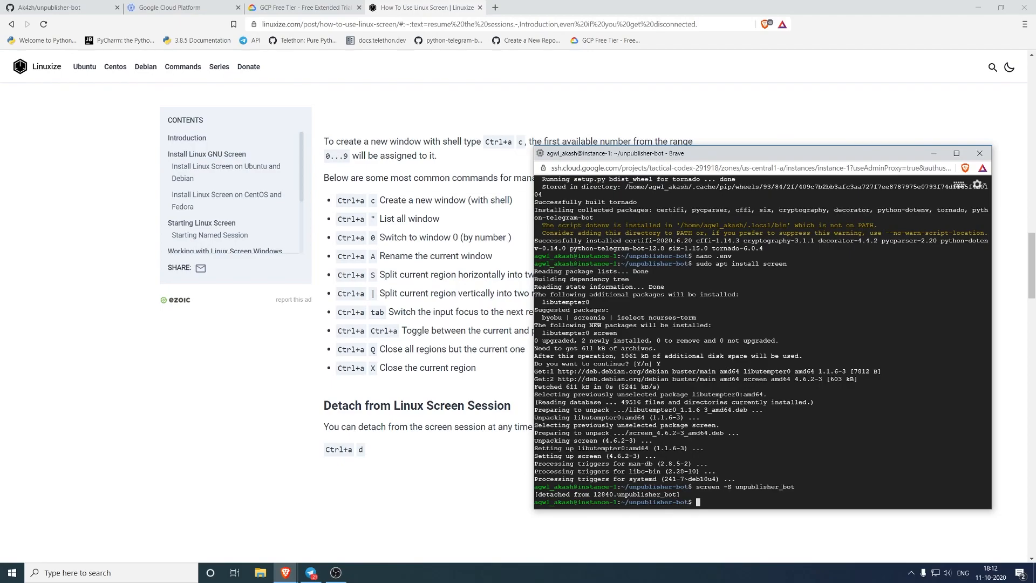
# - List the VM's current screen sessions with screen -ls, as given in the article's reattach section
pyautogui.write('screen')
pyautogui.click(451, 200)
pyautogui.scroll(15, 413, 243)
pyautogui.scroll(-20, 446, 284)
pyautogui.hotkey('alt', 'Tab')
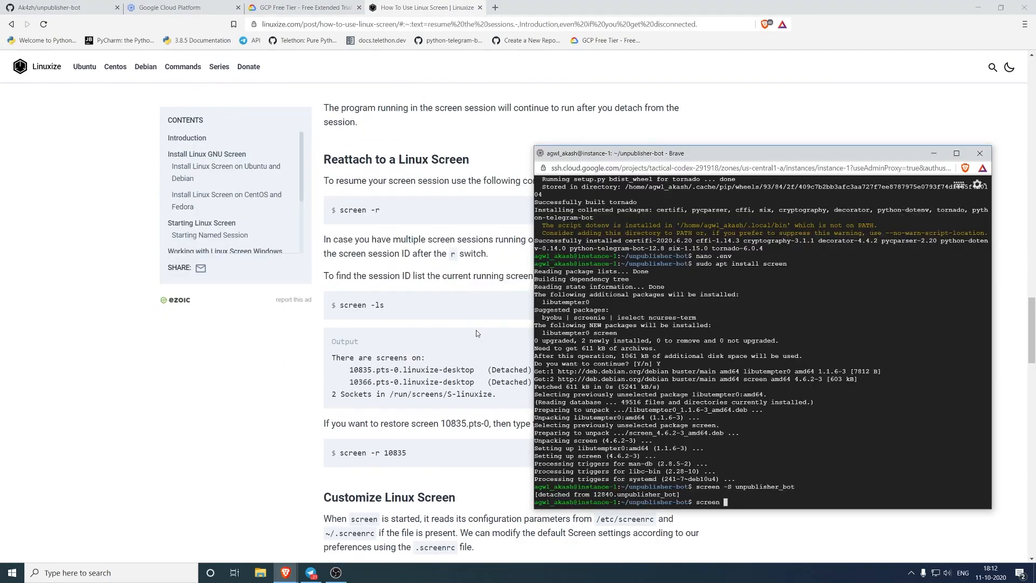
pyautogui.click(476, 329)
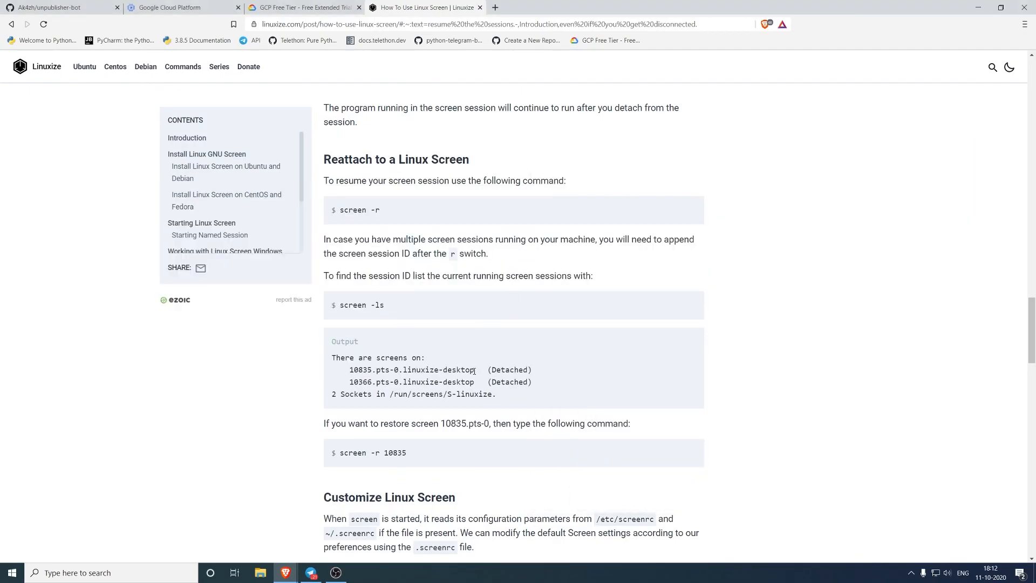
pyautogui.hotkey('alt', 'Tab')
pyautogui.write('-ls')
pyautogui.press('Return')
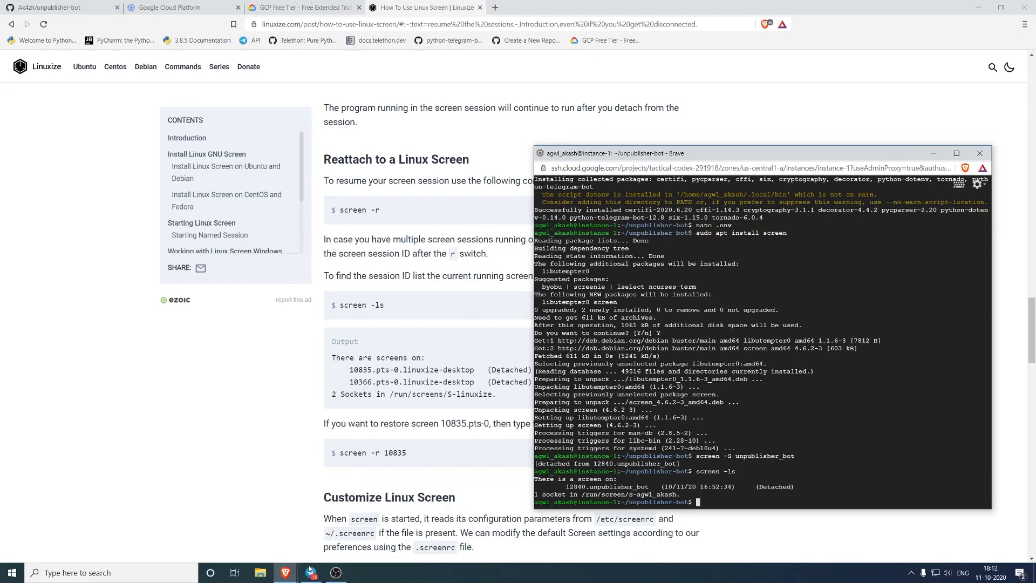
# - Switch to Telegram, open the Source channel and check its subscriber list for the Unpublisher Bot
pyautogui.hotkey('alt', 'Tab')
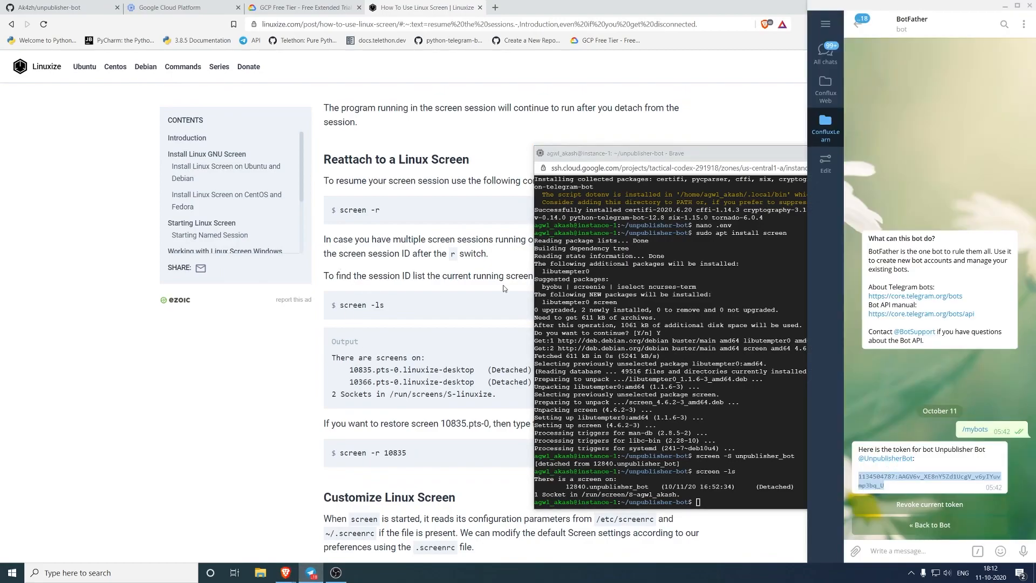
pyautogui.click(858, 24)
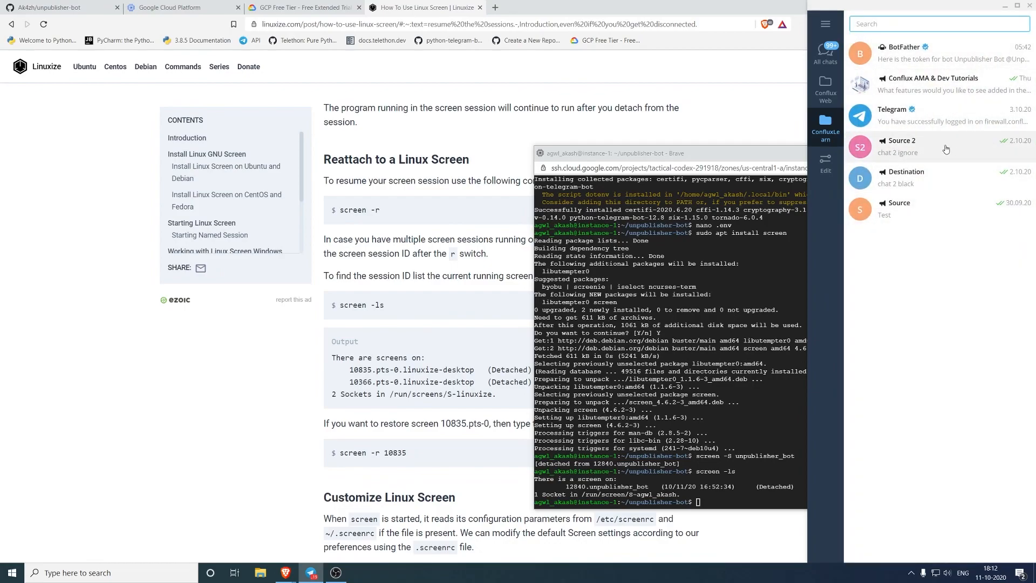
pyautogui.click(938, 209)
pyautogui.click(926, 37)
pyautogui.click(906, 203)
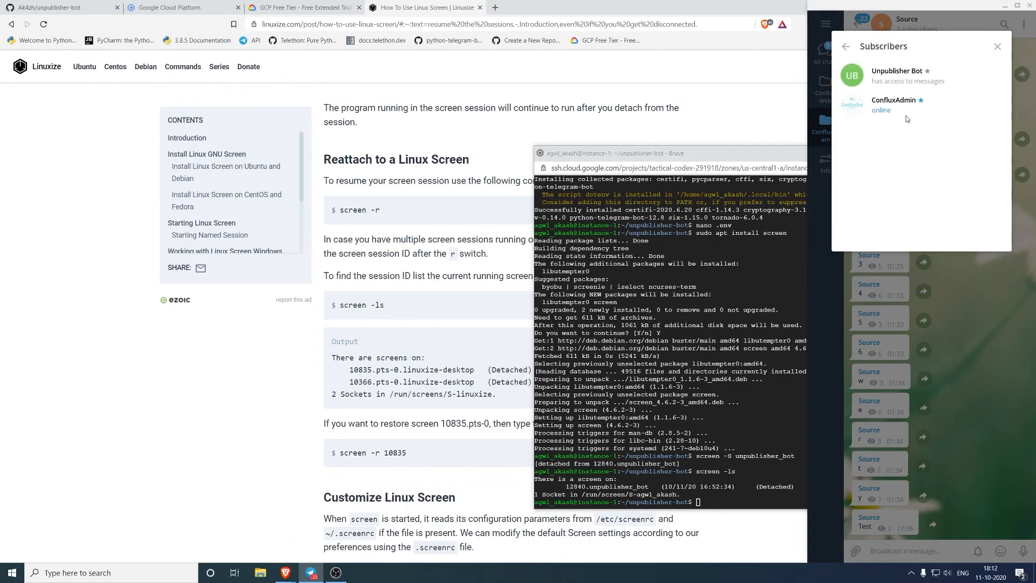
pyautogui.click(954, 413)
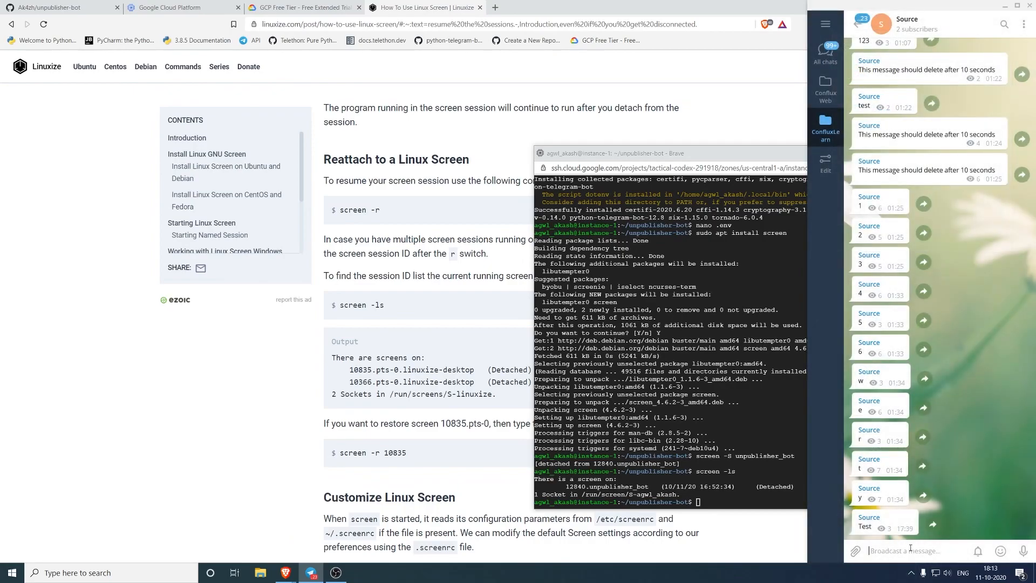
# - Post "this message sgould delete in 60 seconds", "test", "1", "2" and "3" as separate messages in the Source channel
pyautogui.write('this message sgould delete in 60 seconds')
pyautogui.press('Return')
pyautogui.write('test')
pyautogui.press('Return')
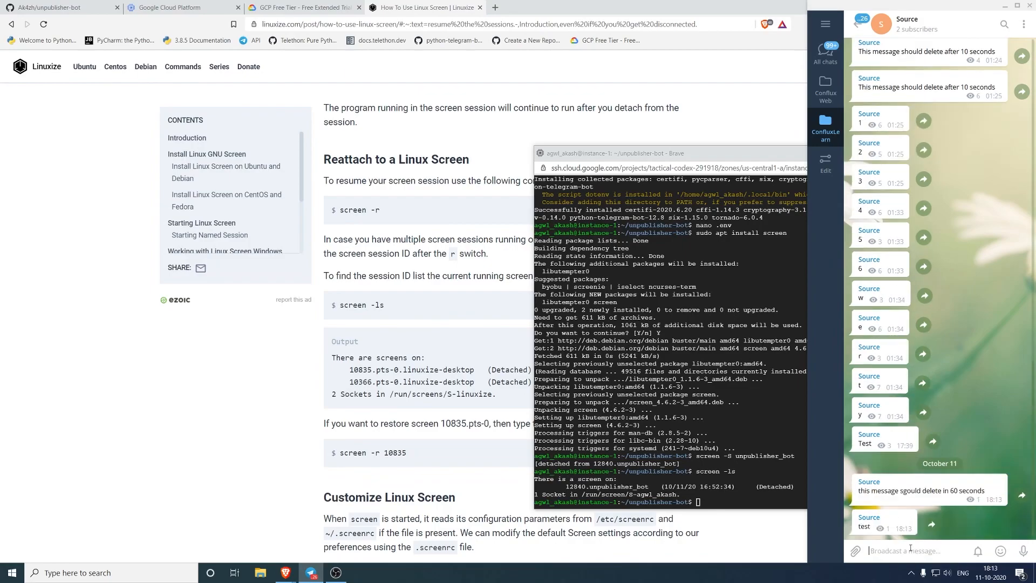
pyautogui.write('1')
pyautogui.press('Return')
pyautogui.write('2')
pyautogui.press('Return')
pyautogui.write('3')
pyautogui.press('Return')
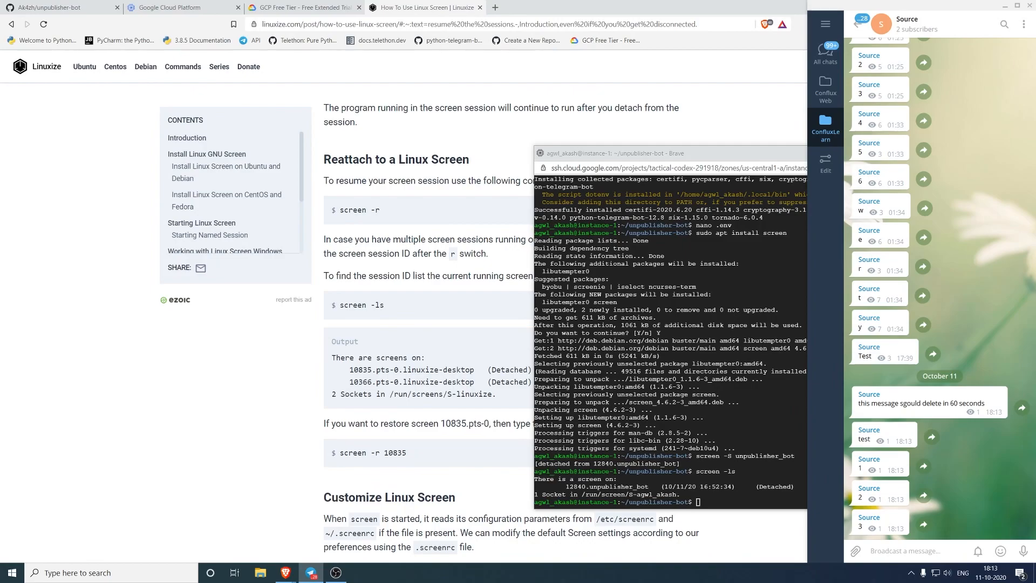
# - Return to the SSH terminal and run screen -S 12840, using the ID of the unpublisher_bot session
pyautogui.moveTo(594, 154); pyautogui.dragTo(315, 148)
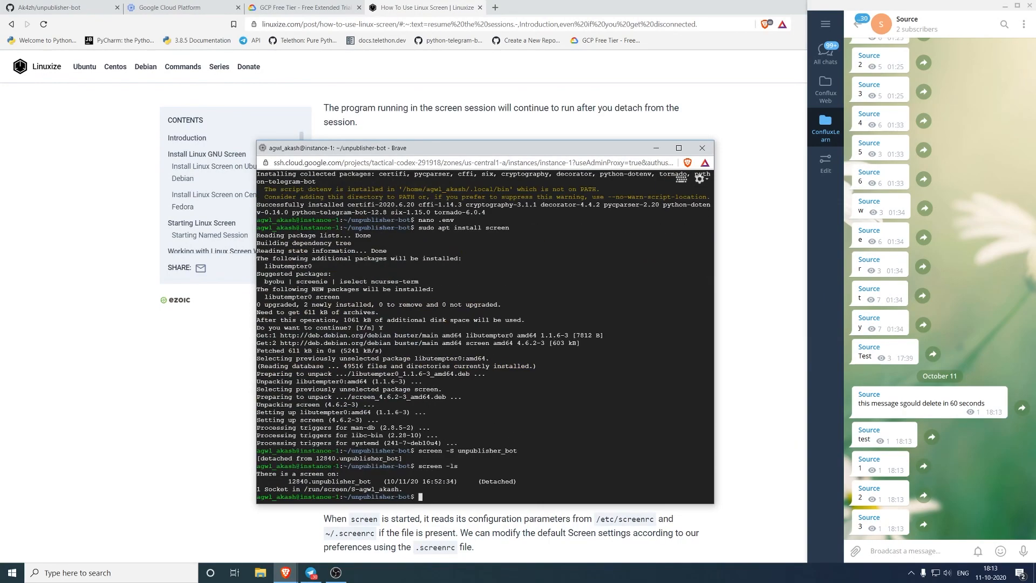
pyautogui.write('scrr')
pyautogui.press('BackSpace')
pyautogui.write('een -S un')
pyautogui.press('BackSpace')
pyautogui.press('BackSpace')
pyautogui.doubleClick(298, 481)
pyautogui.hotkey('ctrl', 'c')
pyautogui.write('12840')
pyautogui.press('Return')
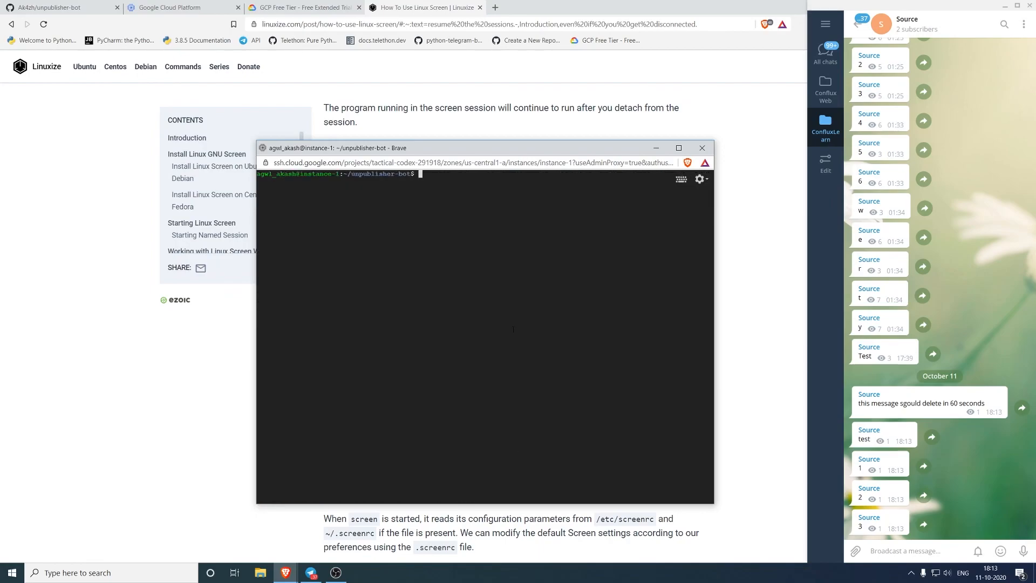
# - Detach from the 12840 session and list the screen sessions again with screen -ls
pyautogui.moveTo(444, 152); pyautogui.dragTo(563, 157)
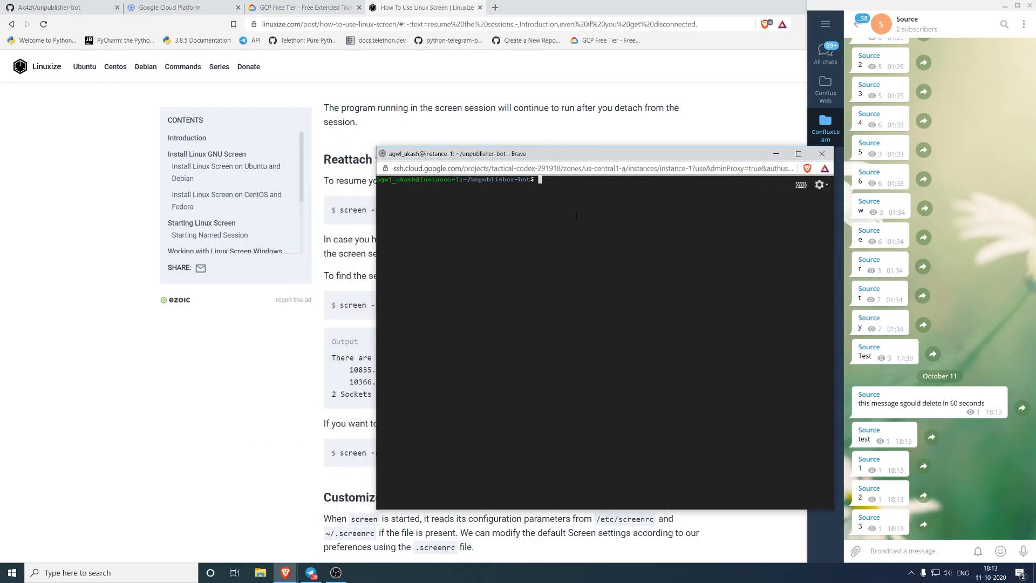
pyautogui.scroll(3, 568, 269)
pyautogui.scroll(-3, 568, 268)
pyautogui.scroll(3, 569, 268)
pyautogui.scroll(-3, 569, 268)
pyautogui.hotkey('ctrl', 'a')
pyautogui.write('d')
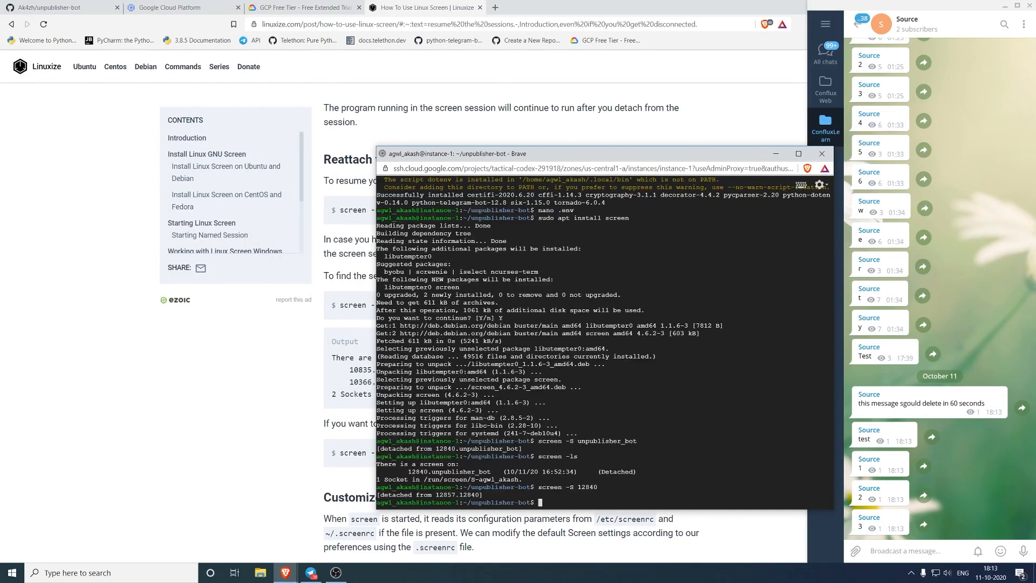
pyautogui.write('screen -ls')
pyautogui.press('Return')
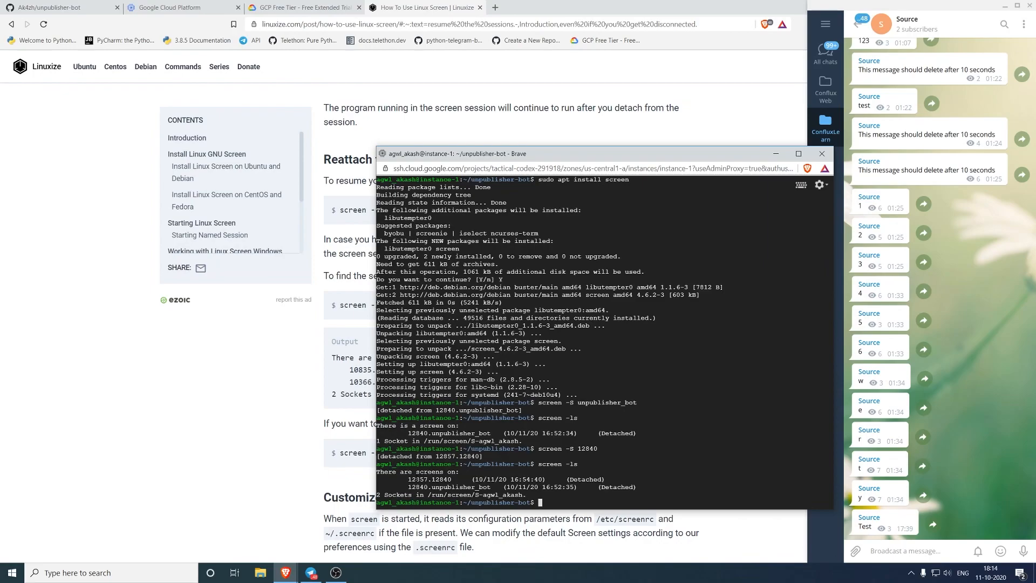
# - Reattach to the extra screen session with screen -r 12857
pyautogui.doubleClick(416, 479)
pyautogui.click(581, 494)
pyautogui.write('screen -r 12857')
pyautogui.press('Return')
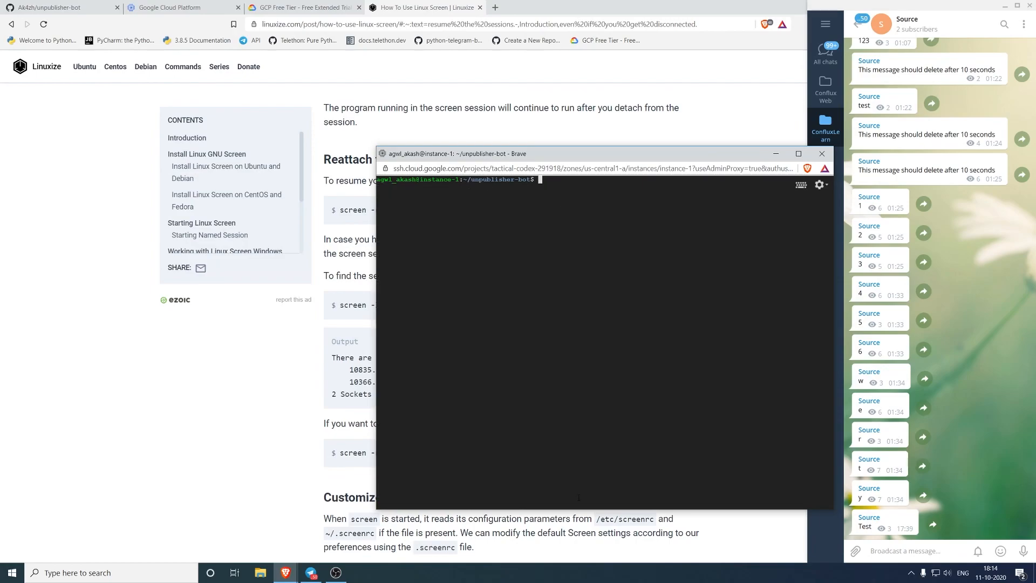
# - Read through the Linuxize article's sections on screen window commands, detaching, customization and basic usage
pyautogui.click(351, 393)
pyautogui.scroll(-6, 351, 393)
pyautogui.scroll(18, 380, 415)
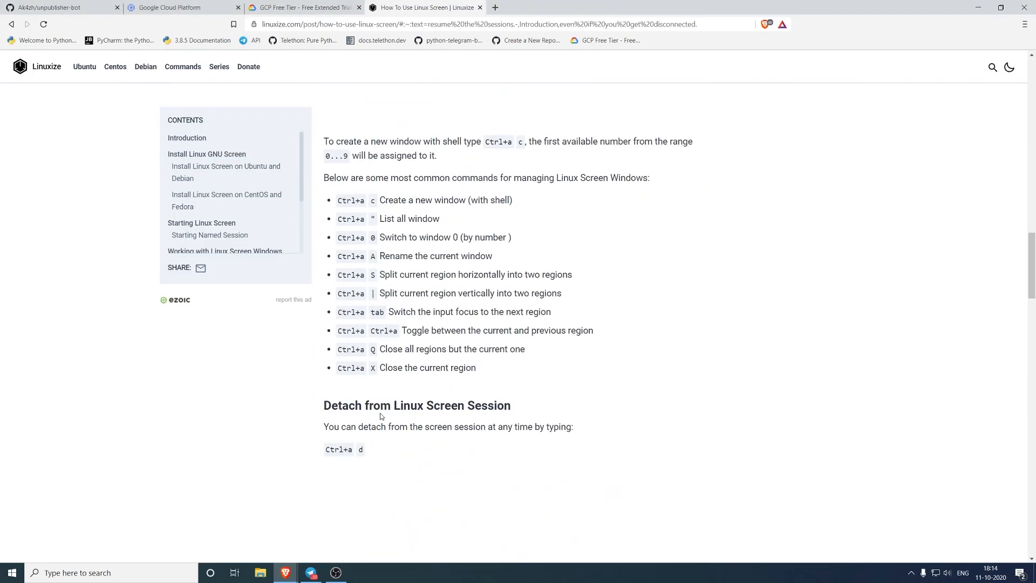
pyautogui.scroll(-1, 388, 456)
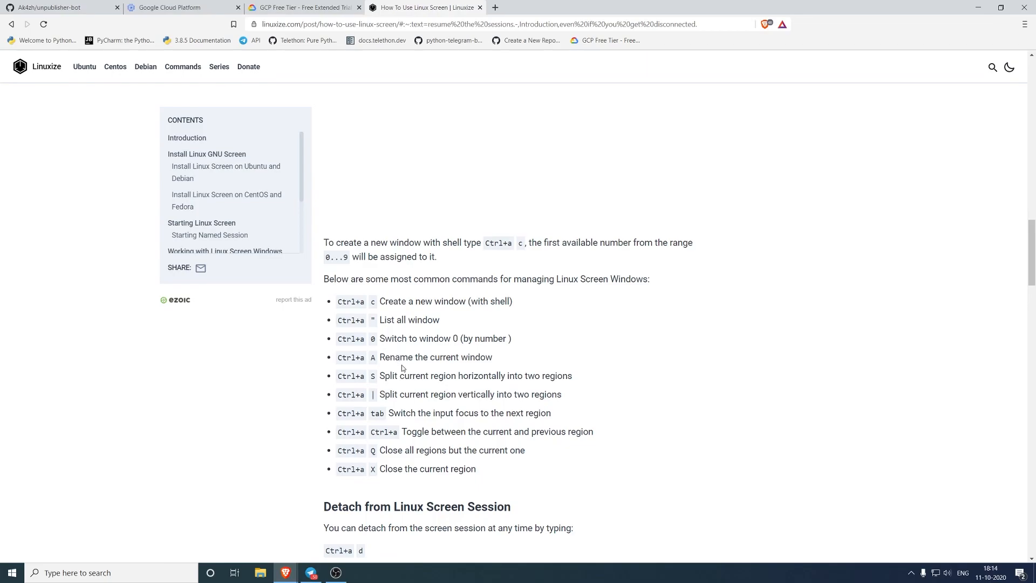
pyautogui.scroll(10, 450, 424)
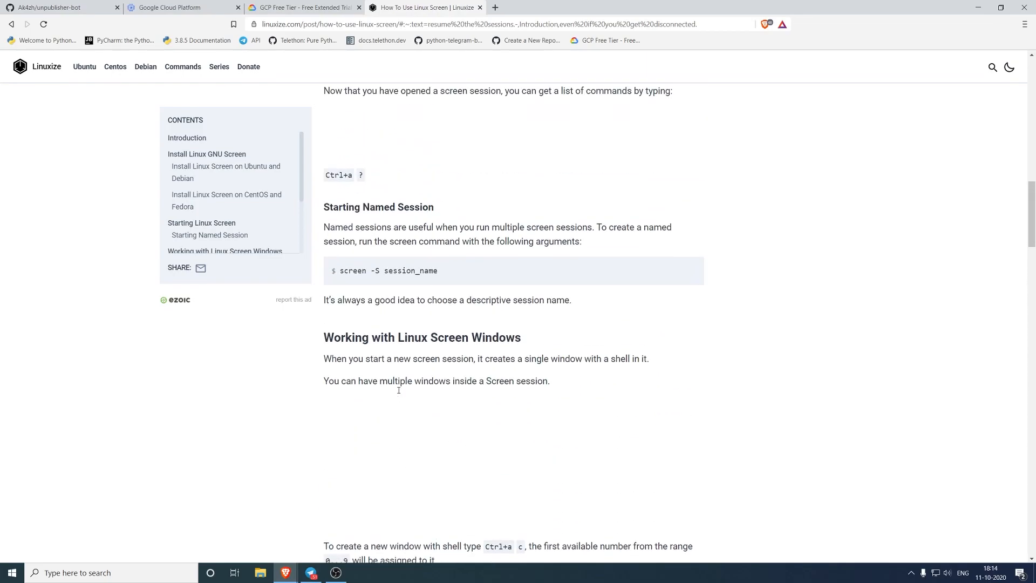
pyautogui.scroll(-12, 399, 375)
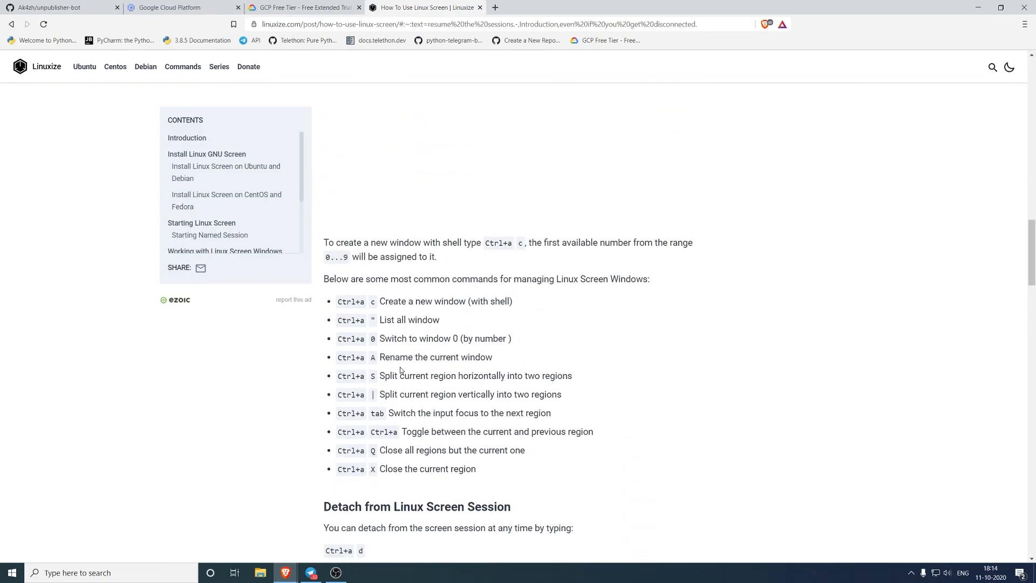
pyautogui.scroll(-8, 430, 387)
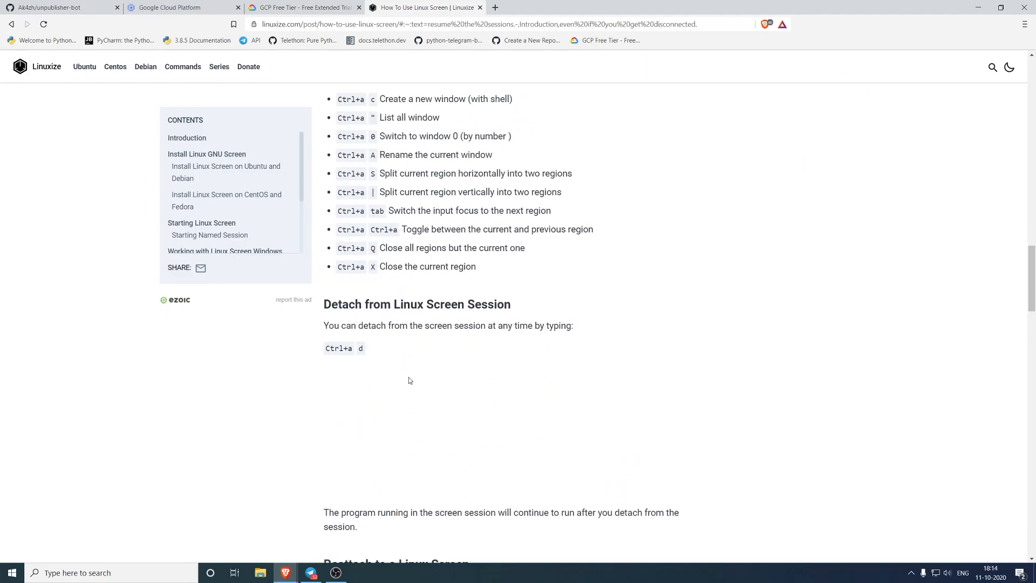
pyautogui.scroll(-8, 413, 394)
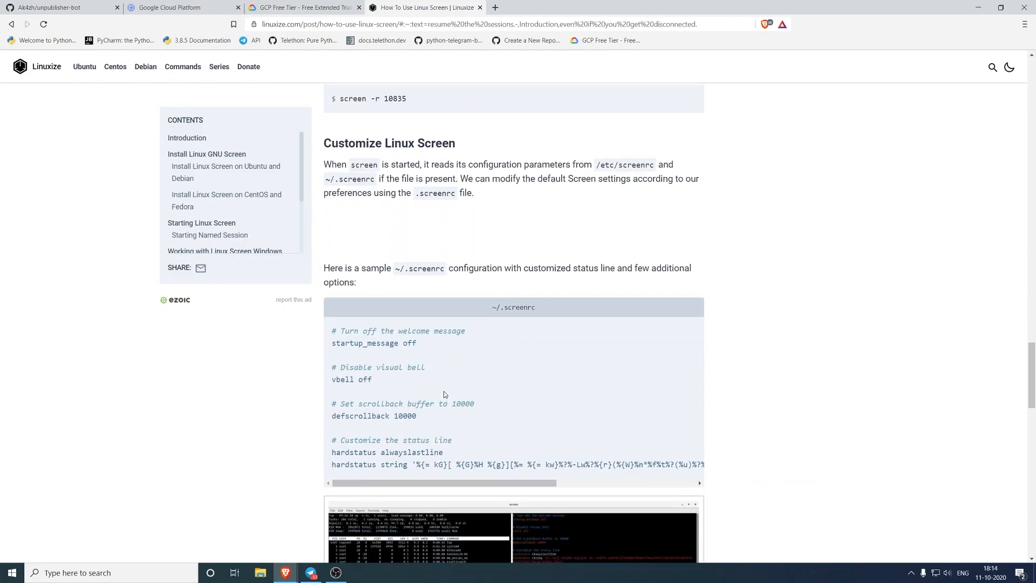
pyautogui.scroll(-10, 445, 399)
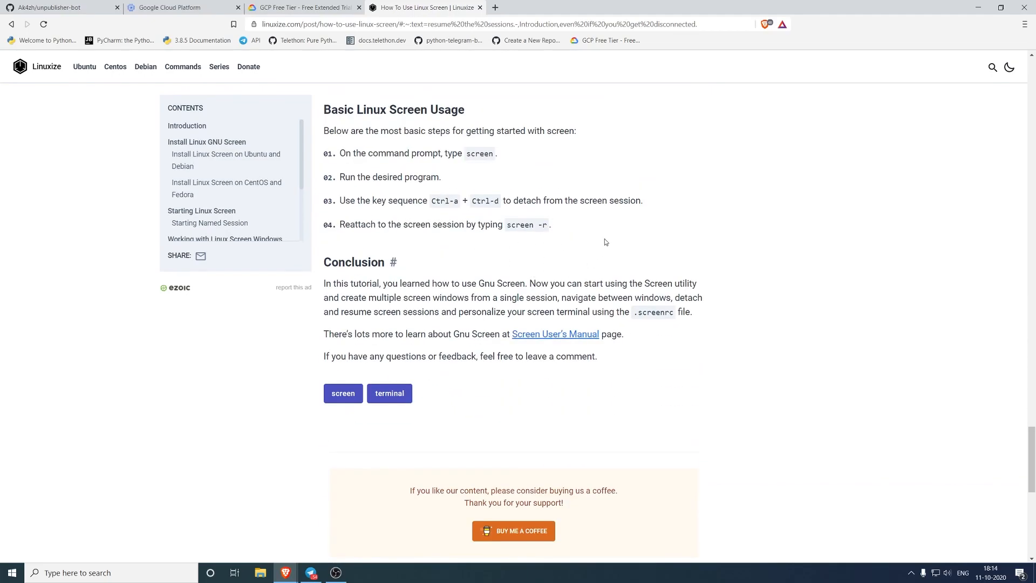
# - Kill the attached extra screen session in the SSH terminal and list the sessions with screen -ls
pyautogui.hotkey('alt', 'Tab')
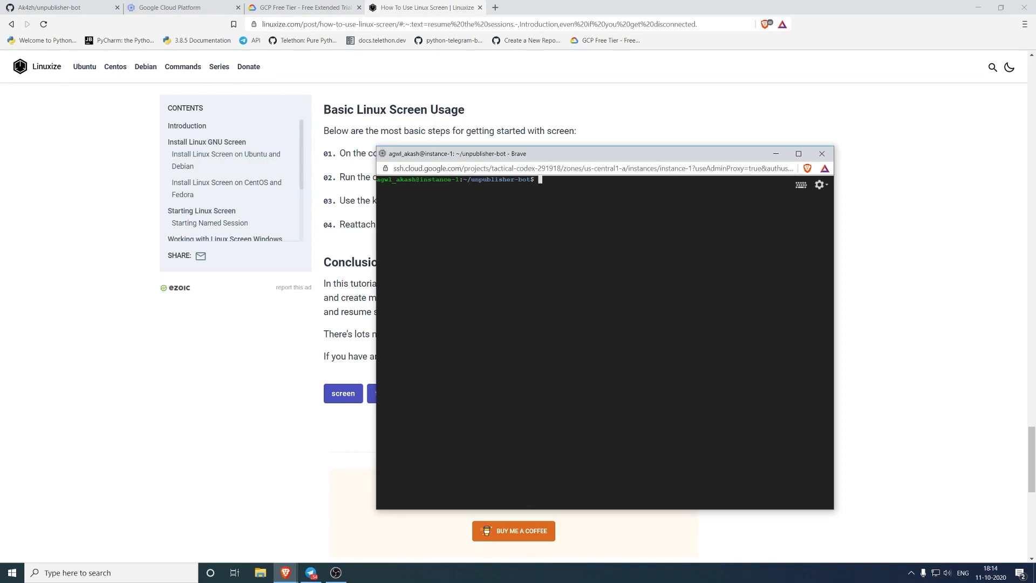
pyautogui.hotkey('ctrl', 'a')
pyautogui.press('\\')
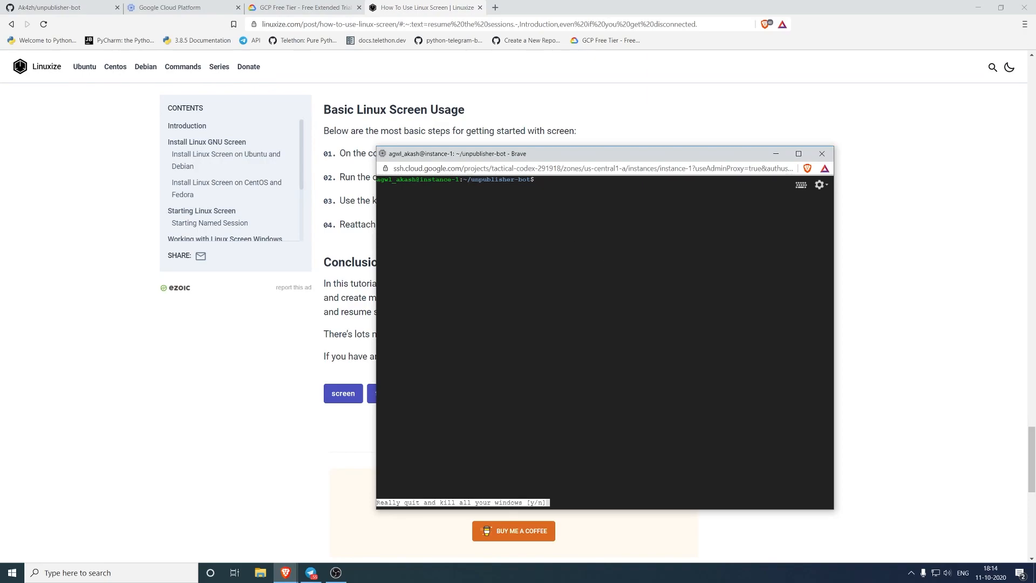
pyautogui.press('y')
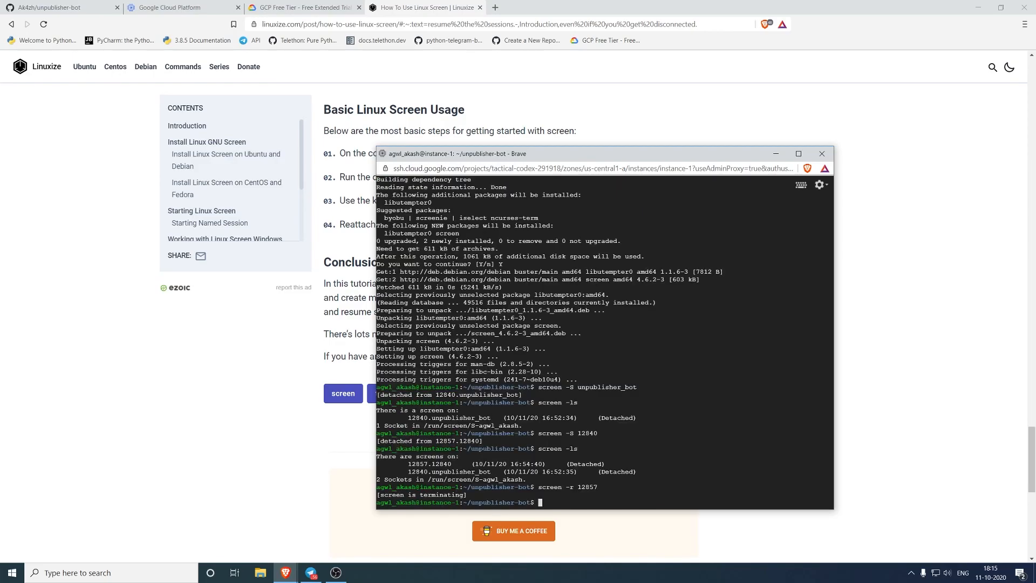
pyautogui.write('screen -ls')
pyautogui.press('Return')
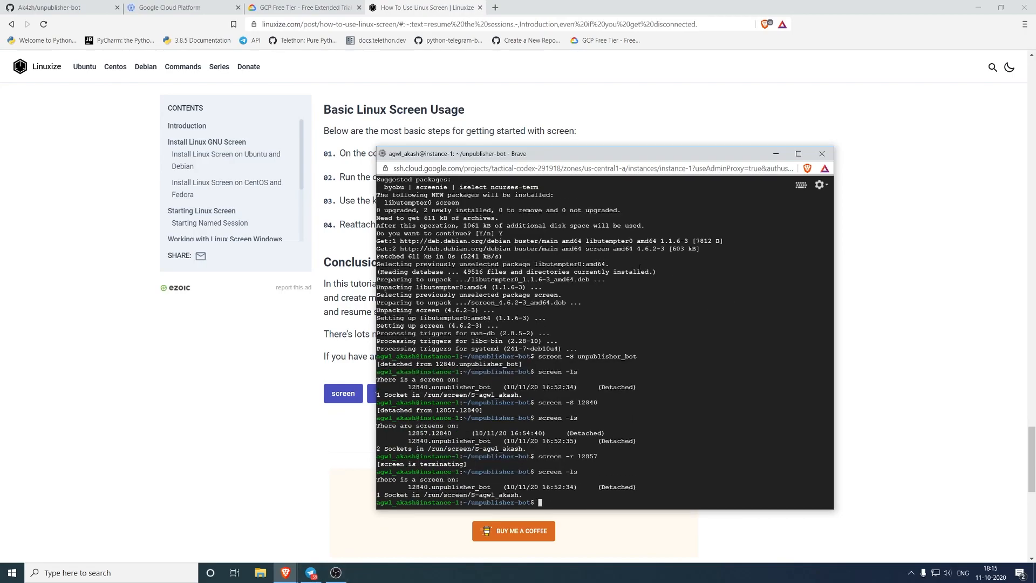
# - Switch to GitHub, open the conflux-clone repository from the repositories list and copy its URL
pyautogui.click(46, 7)
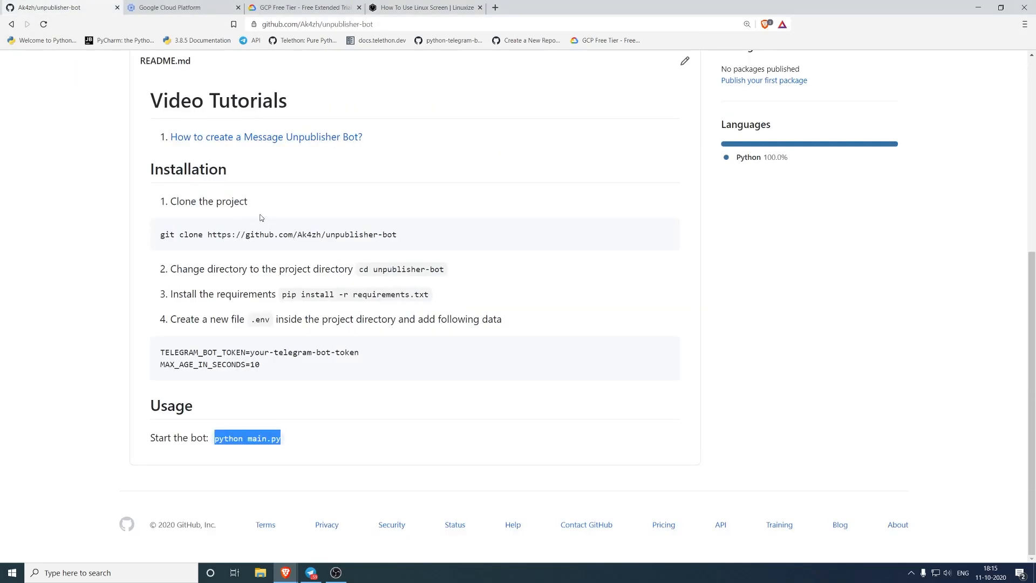
pyautogui.scroll(6, 121, 261)
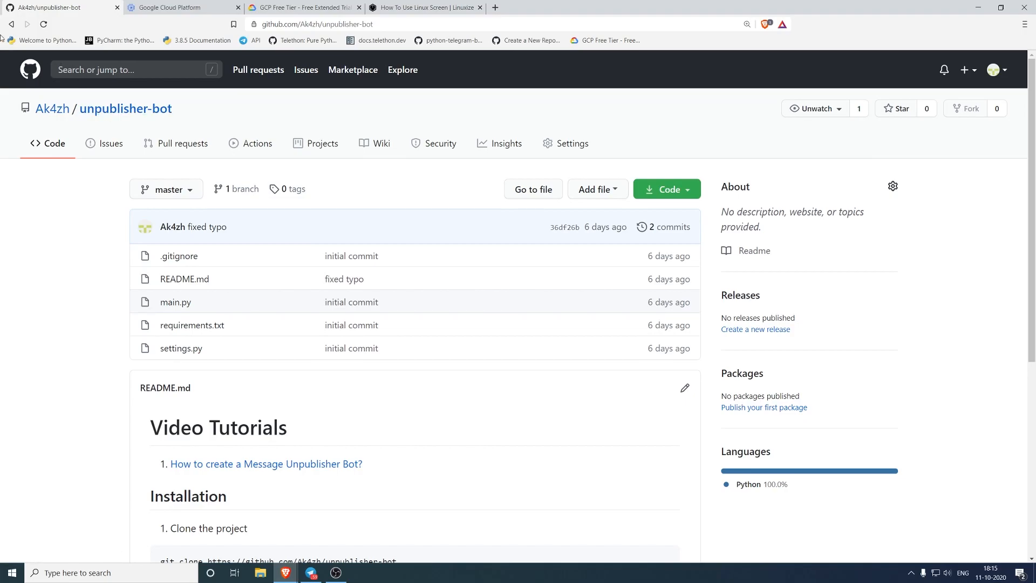
pyautogui.click(15, 27)
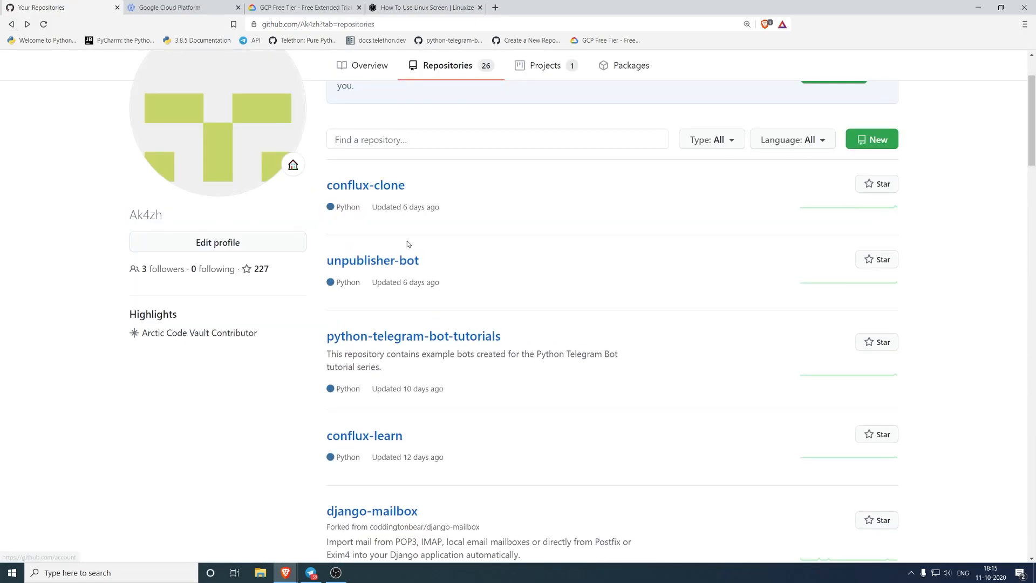
pyautogui.click(380, 185)
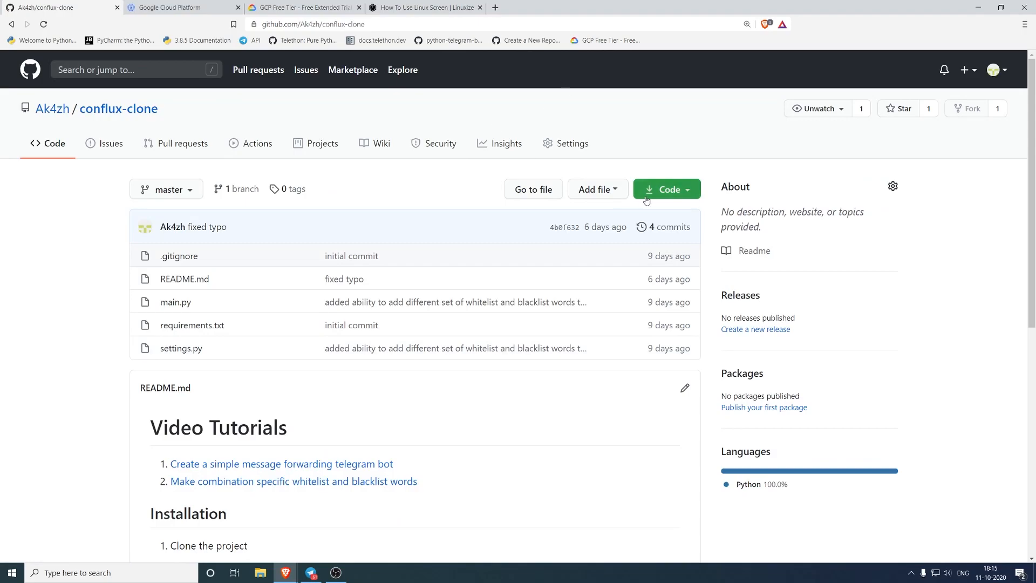
pyautogui.click(655, 188)
pyautogui.click(372, 24)
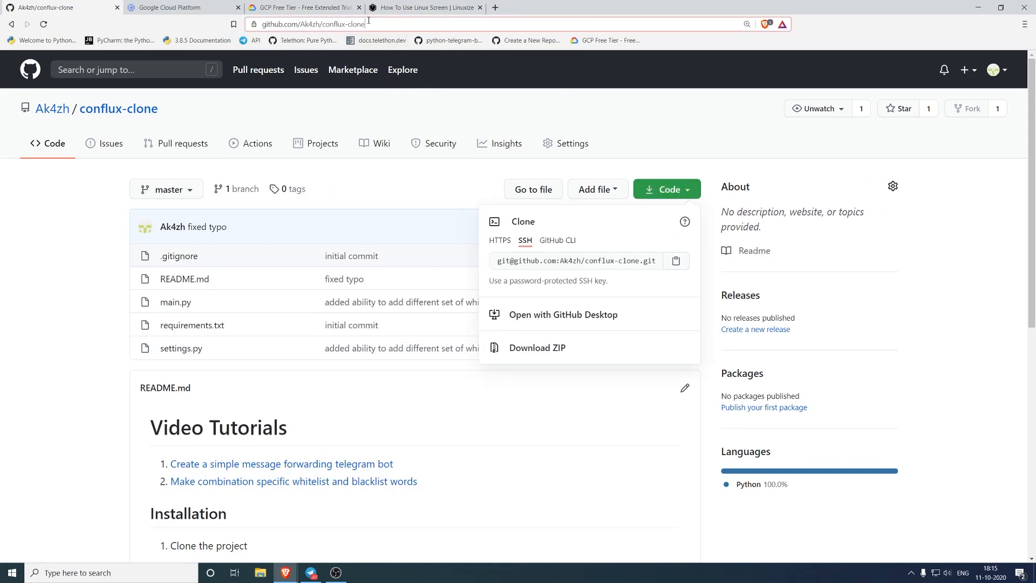
# - Return to the SSH terminal, move up to the home directory and git clone the conflux-clone repository from its GitHub URL
pyautogui.scroll(-5, 553, 305)
pyautogui.hotkey('alt', 'Tab')
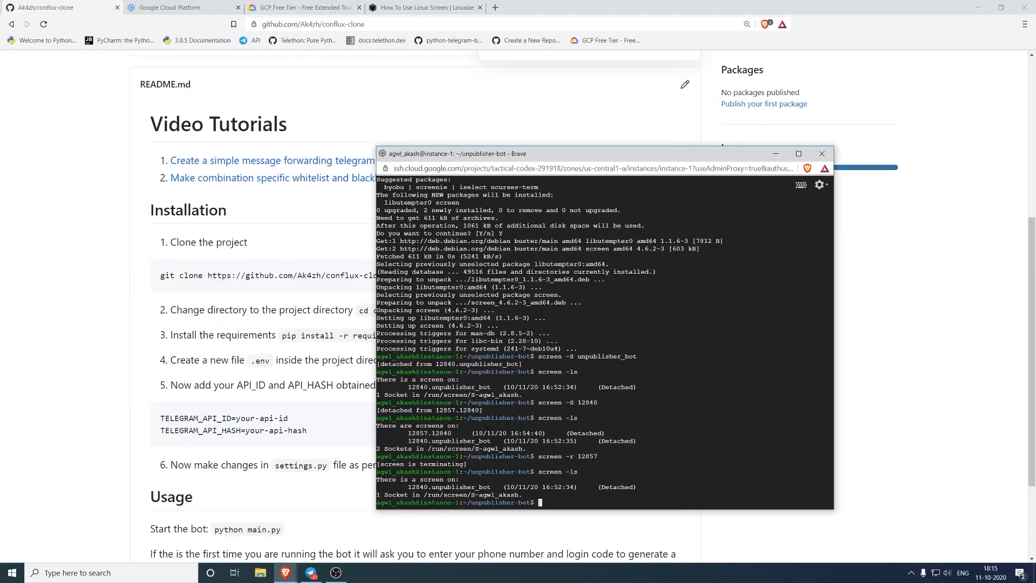
pyautogui.write('cd ..')
pyautogui.press('Return')
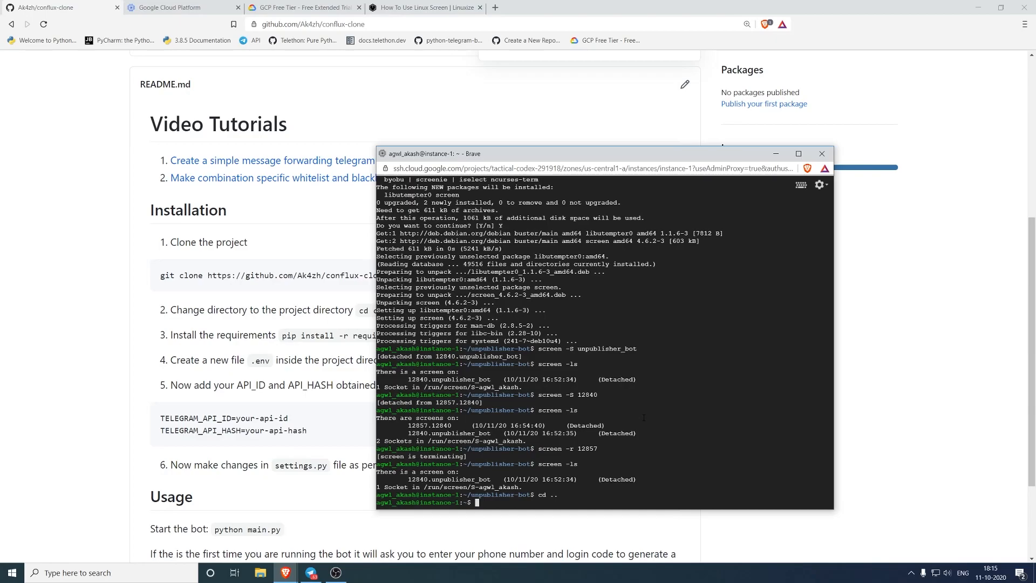
pyautogui.write('gi')
pyautogui.write('clone')
pyautogui.hotkey('ctrl', 'v')
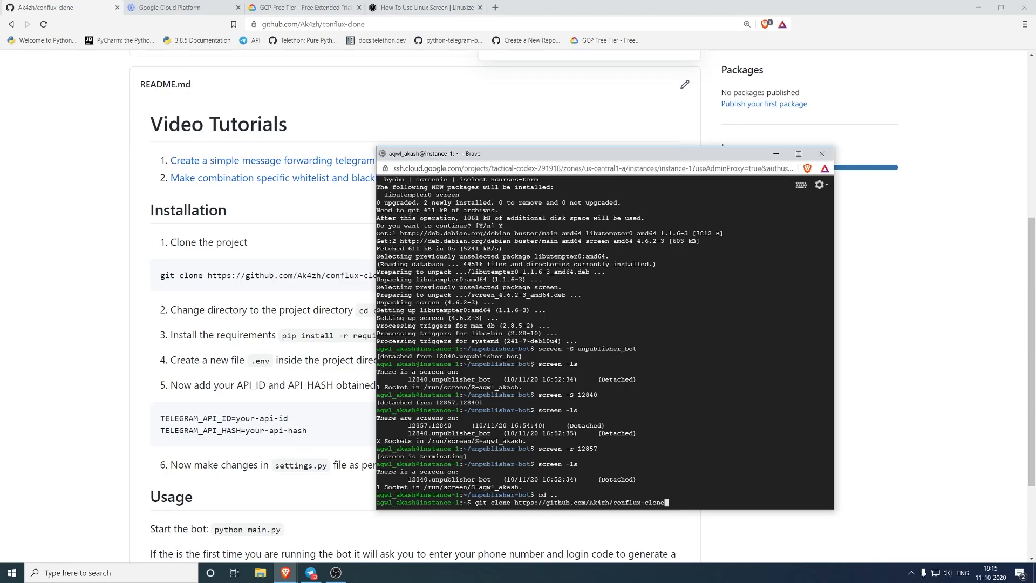
pyautogui.press('Return')
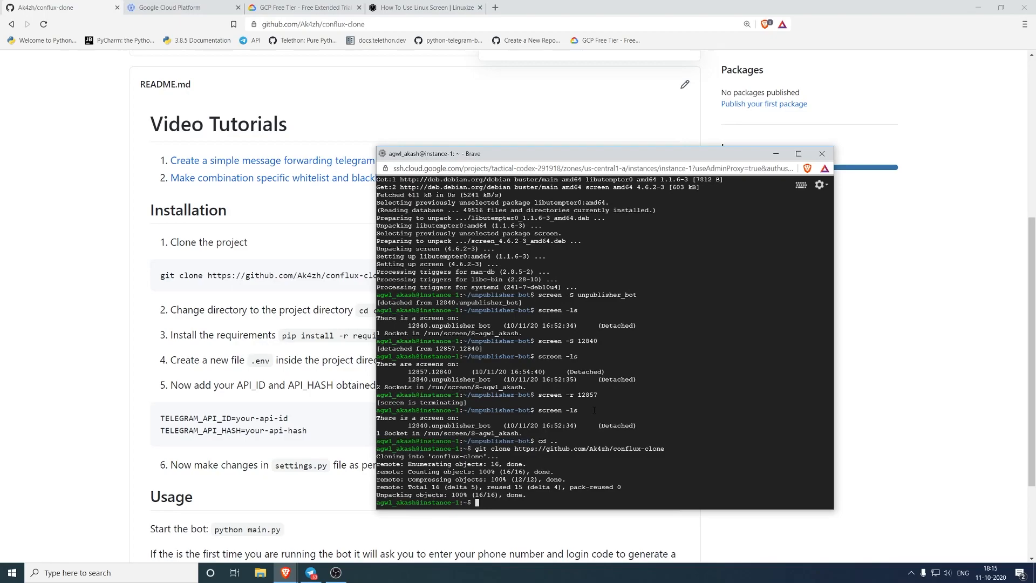
# - Change into the conflux-clone directory and install its dependencies with pip3 install -r requirements.txt
pyautogui.write('cd co')
pyautogui.press('Tab')
pyautogui.press('Return')
pyautogui.click(340, 327)
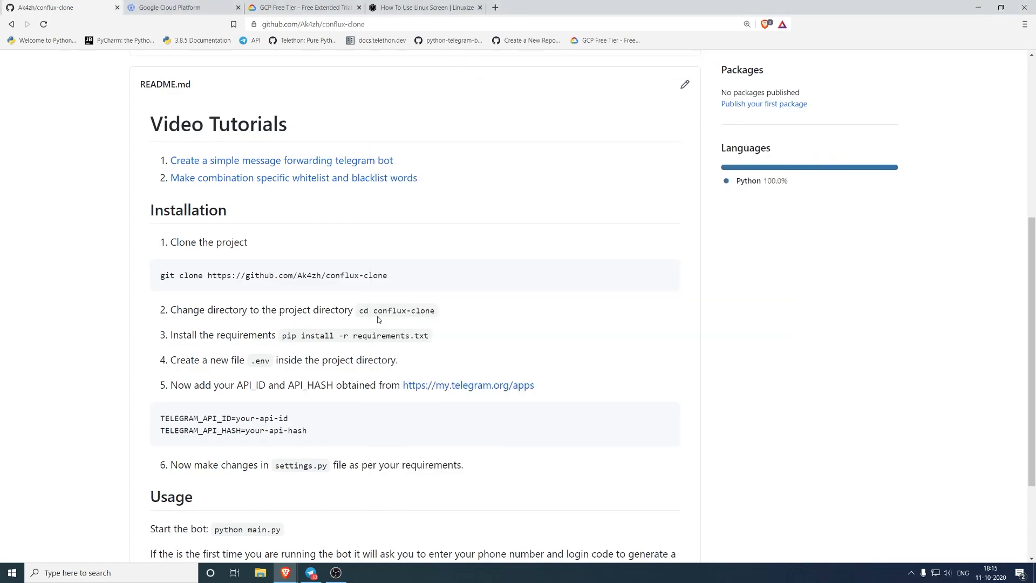
pyautogui.scroll(1, 155, 387)
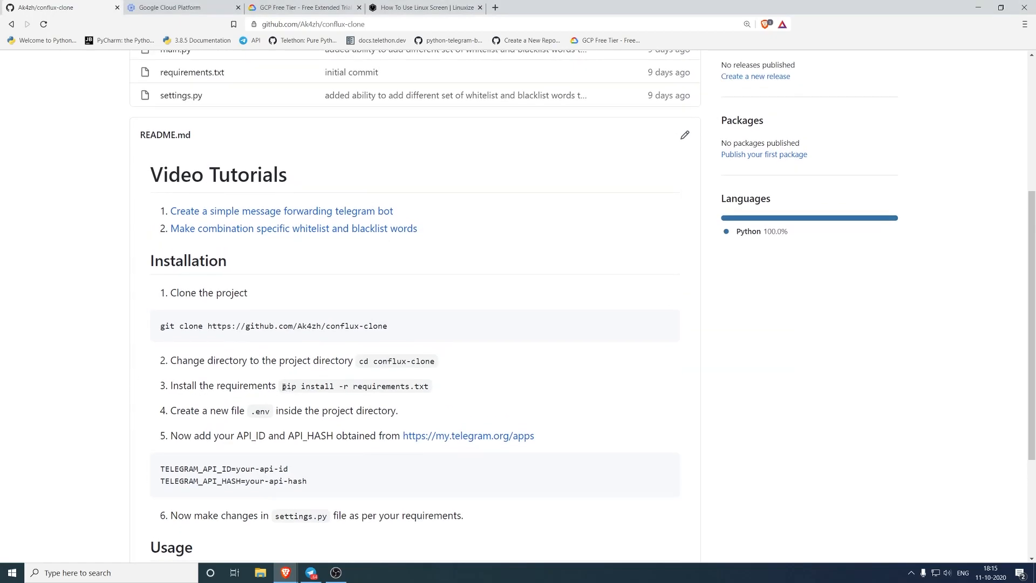
pyautogui.hotkey('alt', 'Tab')
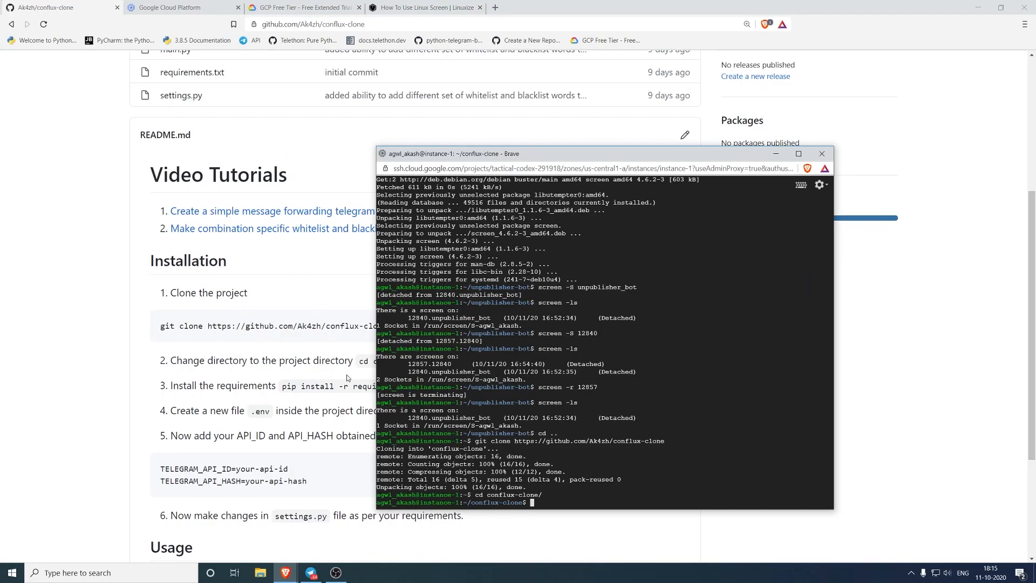
pyautogui.write('pip3 install -r re')
pyautogui.press('Tab')
pyautogui.press('Return')
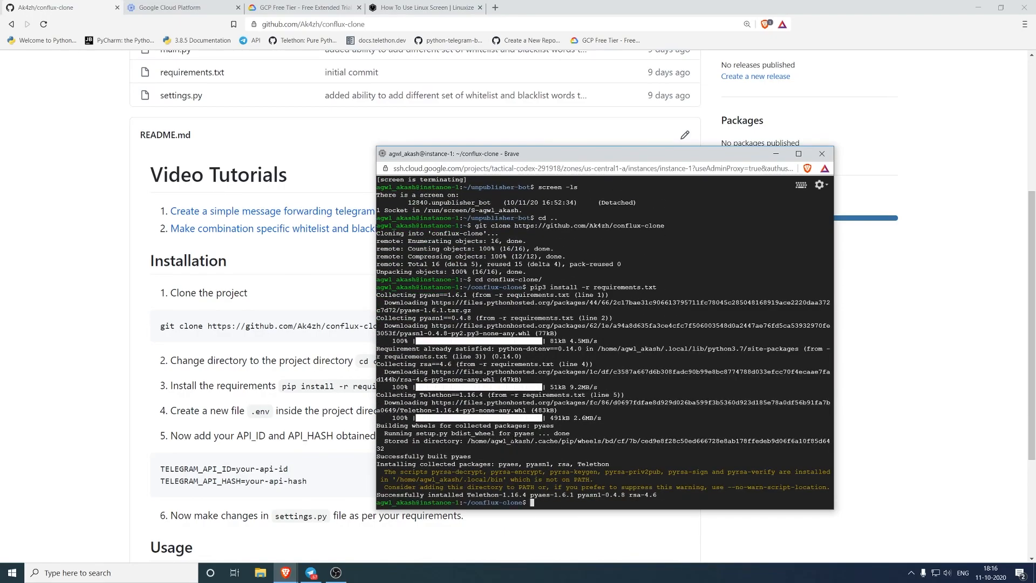
# - Create a .env file in nano and paste in the TELEGRAM_API_ID and TELEGRAM_API_HASH lines copied from the README
pyautogui.click(276, 421)
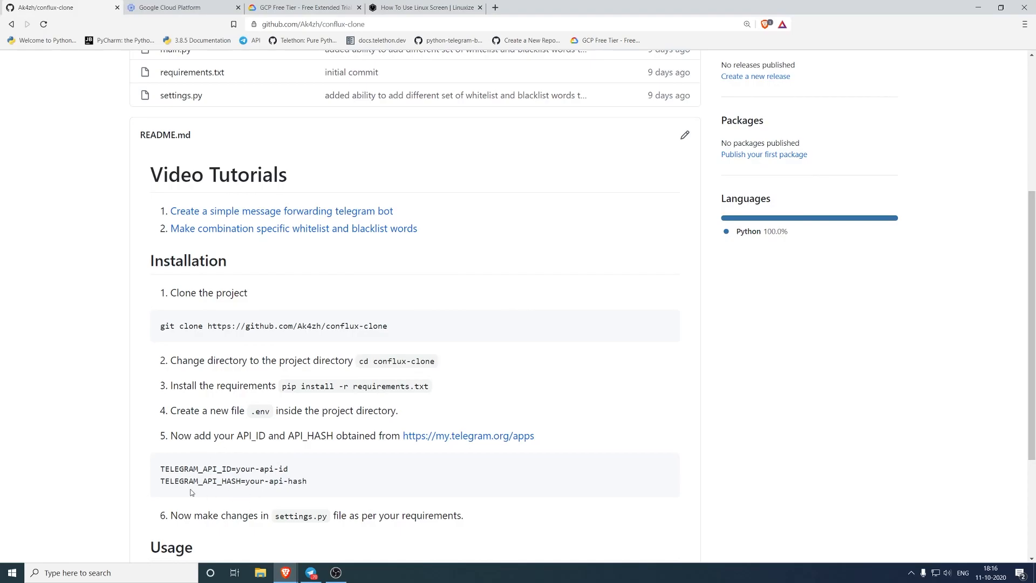
pyautogui.hotkey('alt', 'Tab')
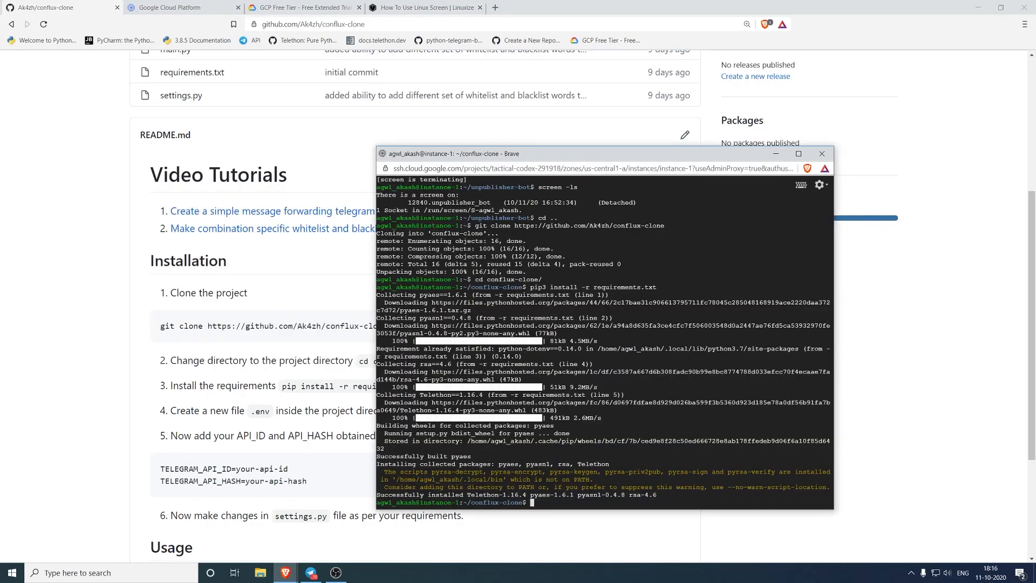
pyautogui.write('nano .env')
pyautogui.press('Return')
pyautogui.click(225, 499)
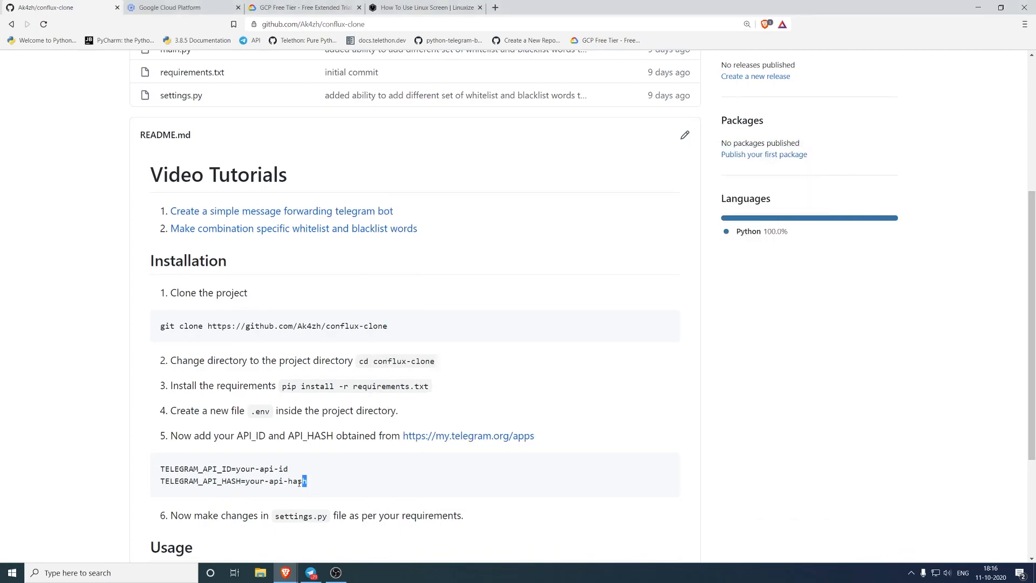
pyautogui.moveTo(312, 482); pyautogui.dragTo(154, 468)
pyautogui.hotkey('alt', 'Tab')
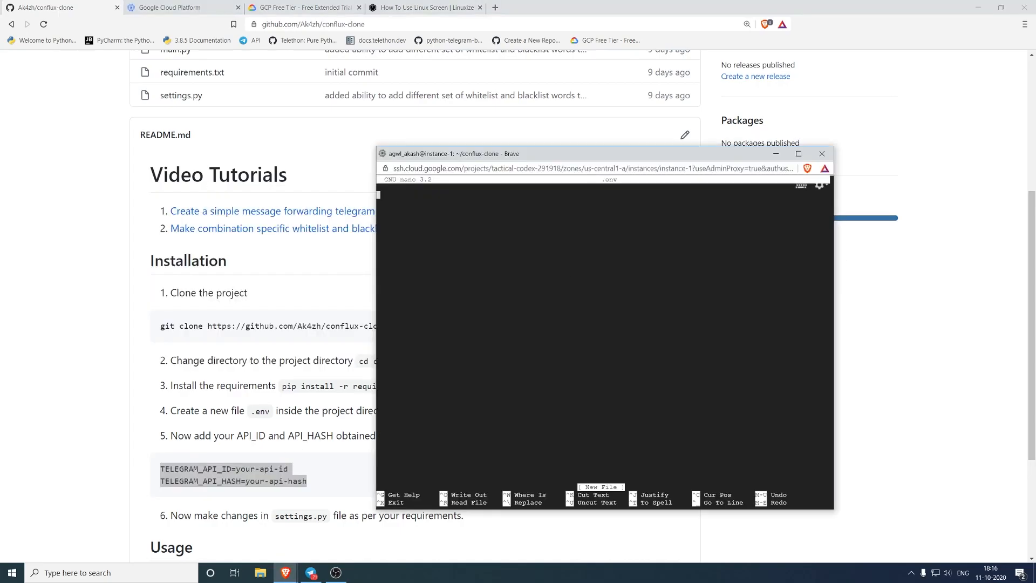
pyautogui.write('TELEGRAM_API_ID=your-api-id TELEGRAM_API_HASH=your-api-hash')
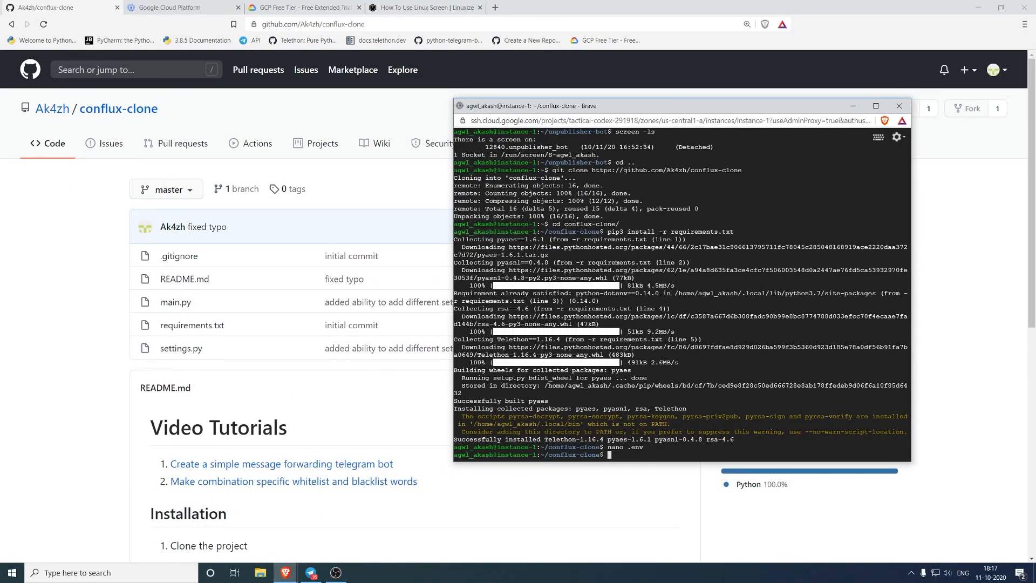
# - Open settings.py in nano, review the whitelists, blacklists and destinations under COMBINATIONS, and exit the editor
pyautogui.scroll(-5, 142, 427)
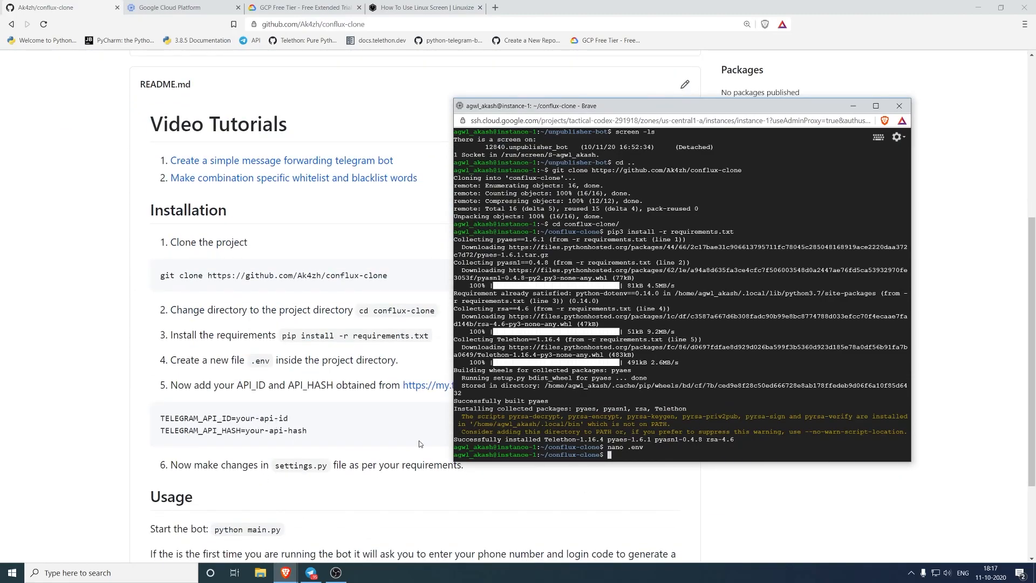
pyautogui.moveTo(273, 465); pyautogui.dragTo(348, 468)
pyautogui.click(458, 478)
pyautogui.hotkey('alt', 'Tab')
pyautogui.write('nano settings.py')
pyautogui.press('Return')
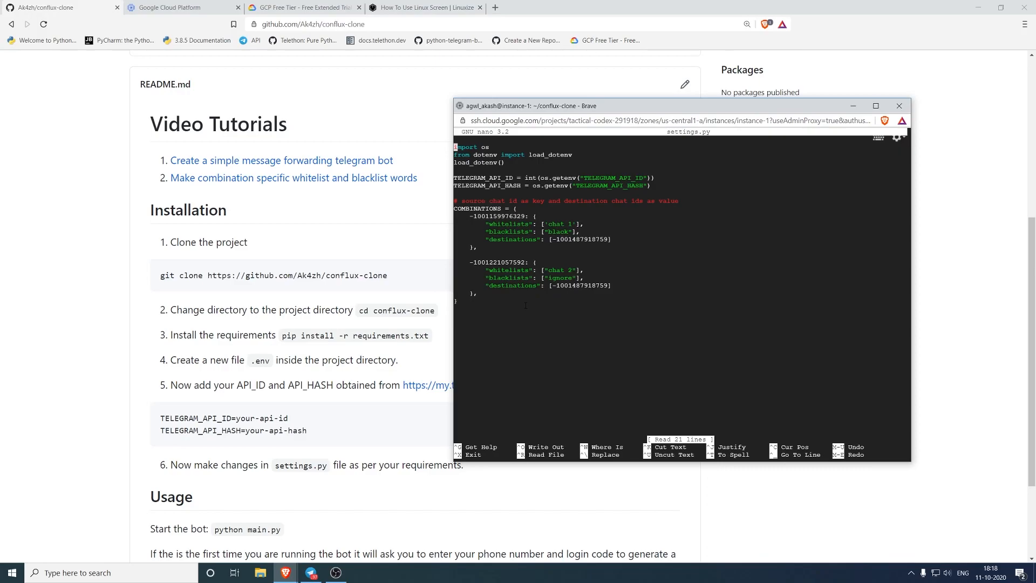
pyautogui.hotkey('ctrl', 'x')
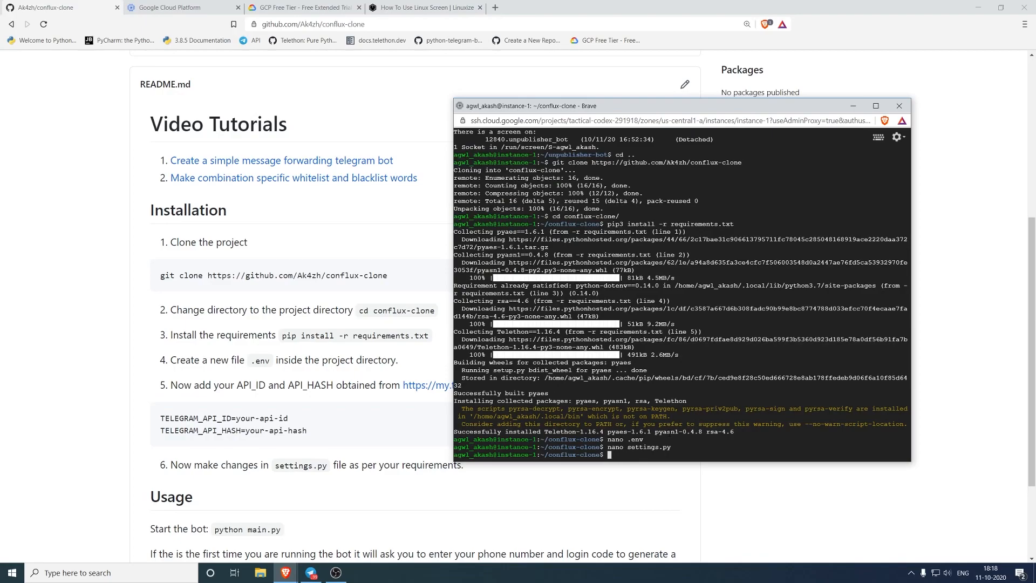
# - Start a new screen session named conflux_clone with screen -S
pyautogui.write('screen -S conflux_clone')
pyautogui.press('Return')
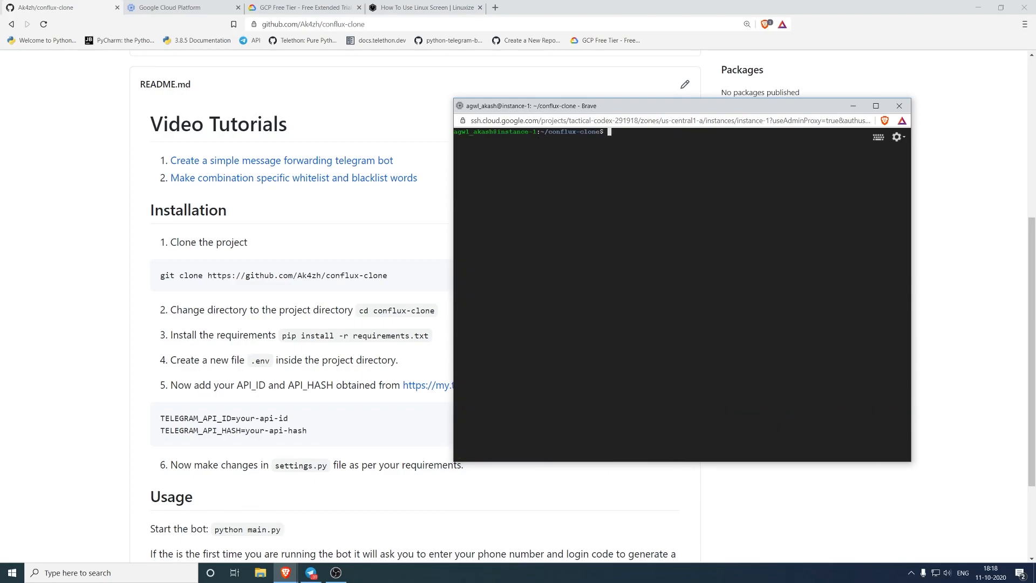
# - Run the conflux-clone bot in the session with python3 main.py
pyautogui.write('pythonh')
pyautogui.press('BackSpace')
pyautogui.write('2')
pyautogui.press('BackSpace')
pyautogui.write('3 main.py')
pyautogui.press('Return')
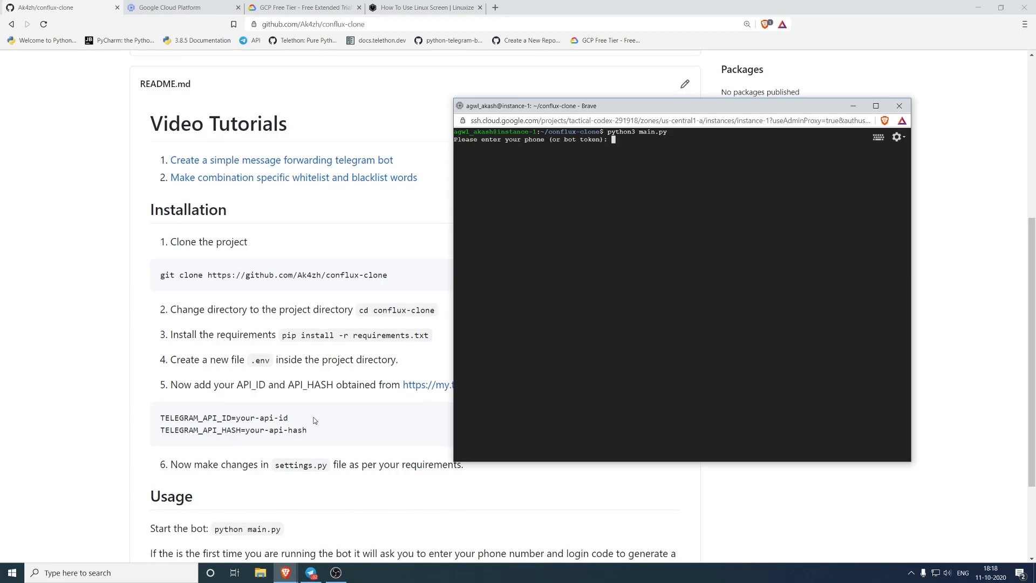
# - Move the terminal mostly out of view and sign in to the bot with the account phone number and received login code
pyautogui.scroll(-3, 372, 451)
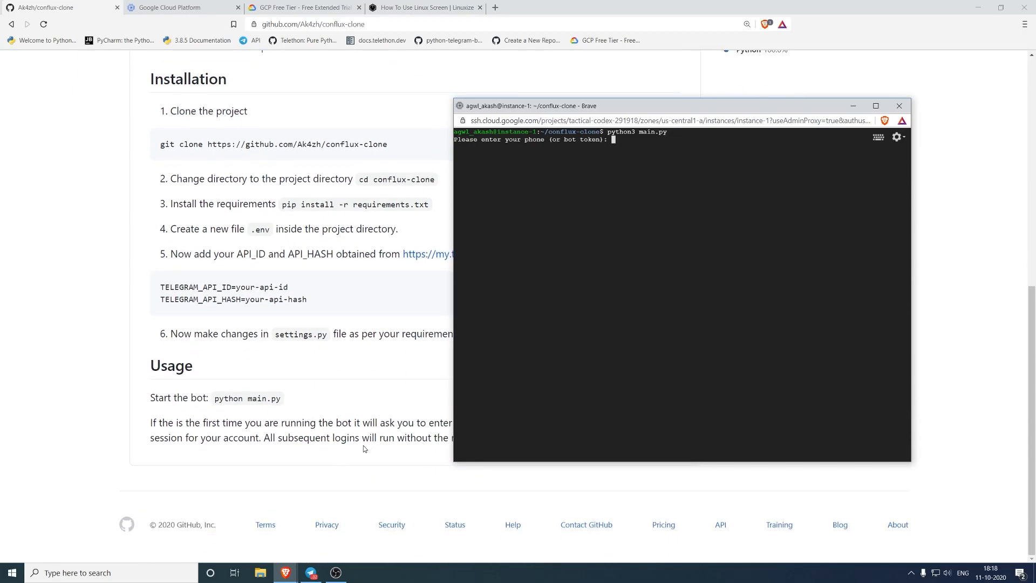
pyautogui.moveTo(603, 106); pyautogui.dragTo(600, 158)
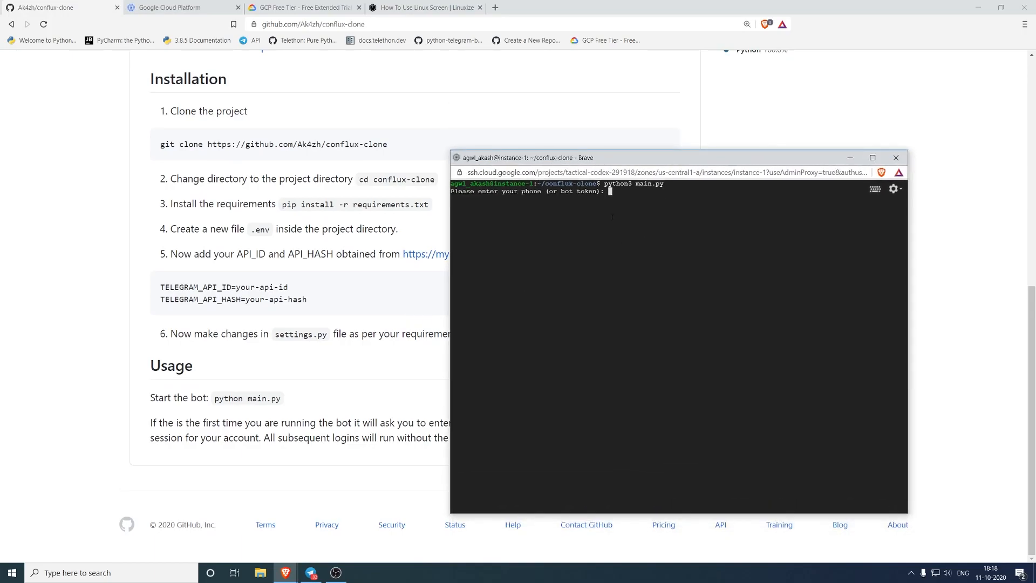
pyautogui.moveTo(495, 158); pyautogui.dragTo(916, 131)
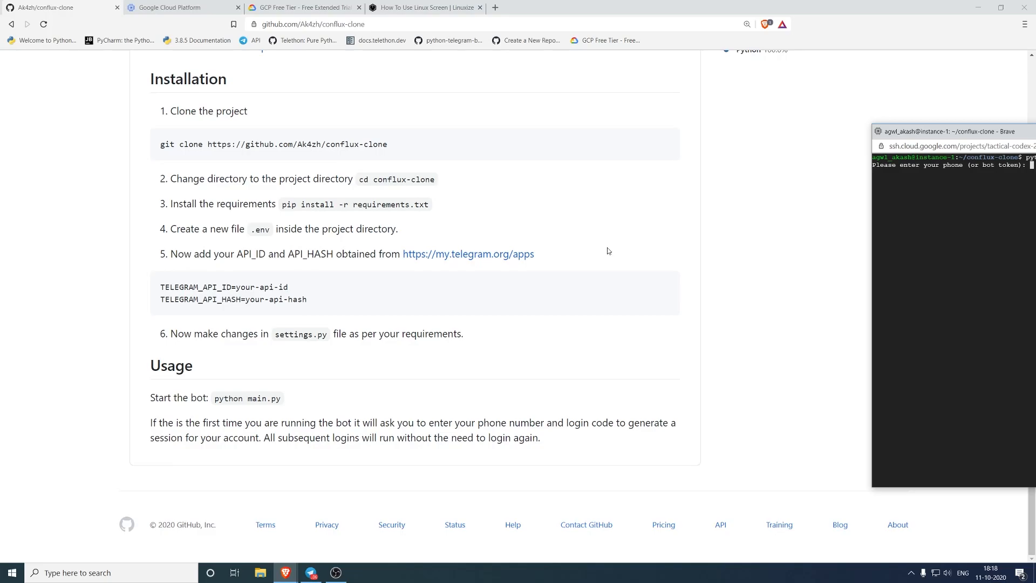
pyautogui.press('BackSpace')
pyautogui.press('BackSpace')
pyautogui.press('Return')
pyautogui.press('Return')
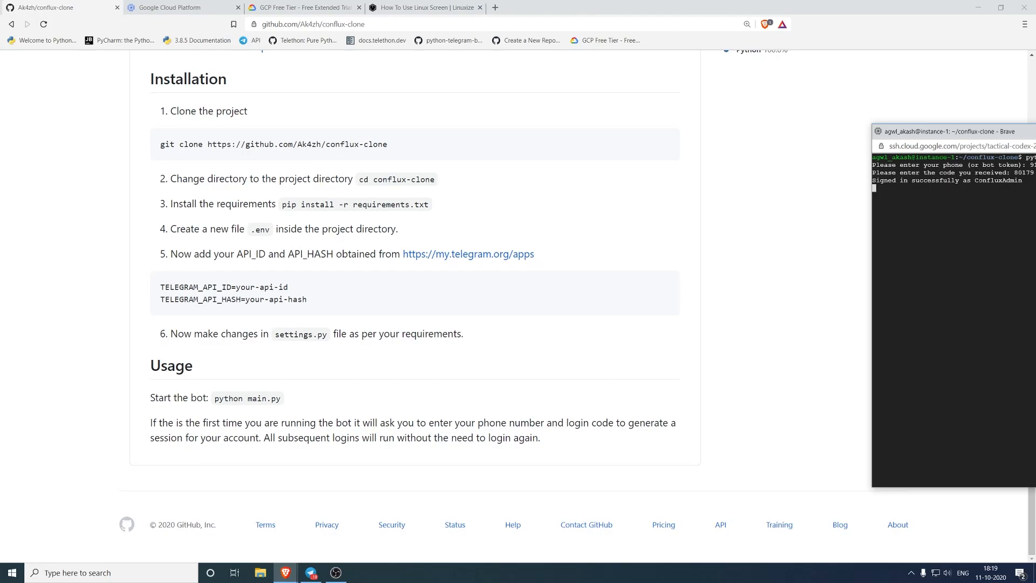
# - Detach from the conflux_clone session and bring the terminal window back into full view
pyautogui.hotkey('ctrl', 'a')
pyautogui.press('d')
pyautogui.moveTo(957, 131); pyautogui.dragTo(368, 115)
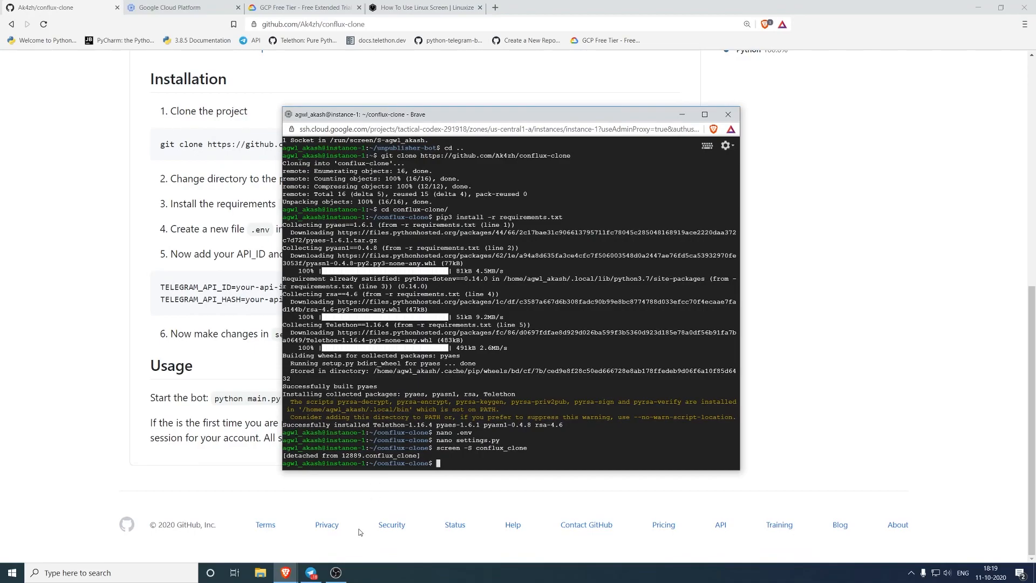
# - Switch to Telegram, widen its window to show the chat list, and post the messages 1, 2 and 3 in the Source channel
pyautogui.click(310, 572)
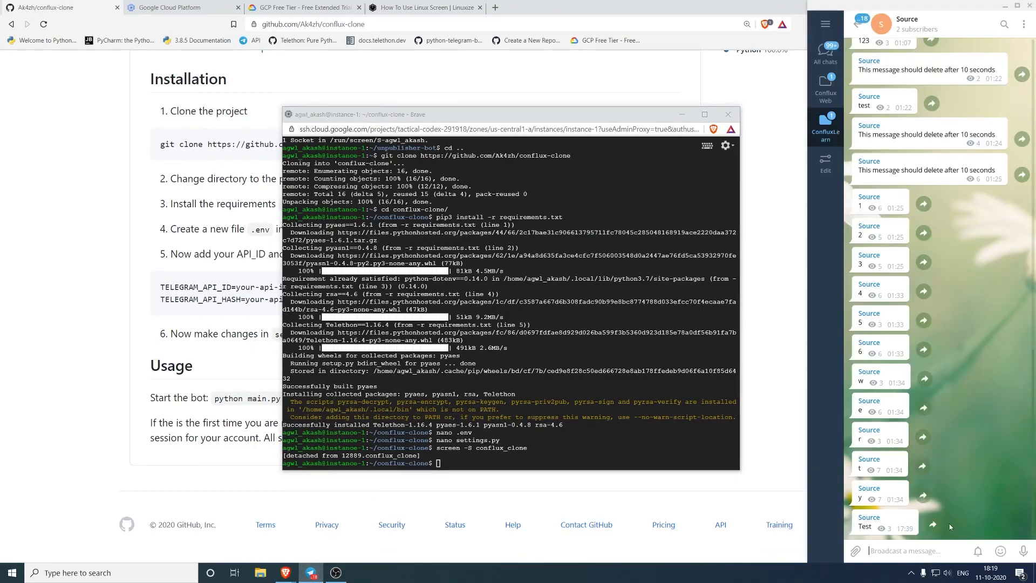
pyautogui.moveTo(805, 225); pyautogui.dragTo(507, 241)
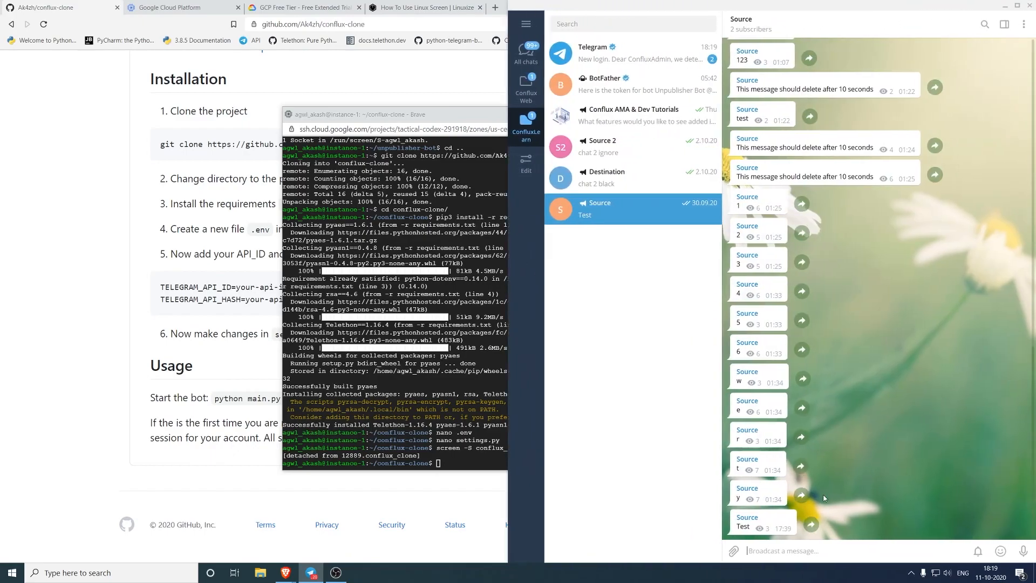
pyautogui.write('1')
pyautogui.press('Return')
pyautogui.write('2')
pyautogui.press('Return')
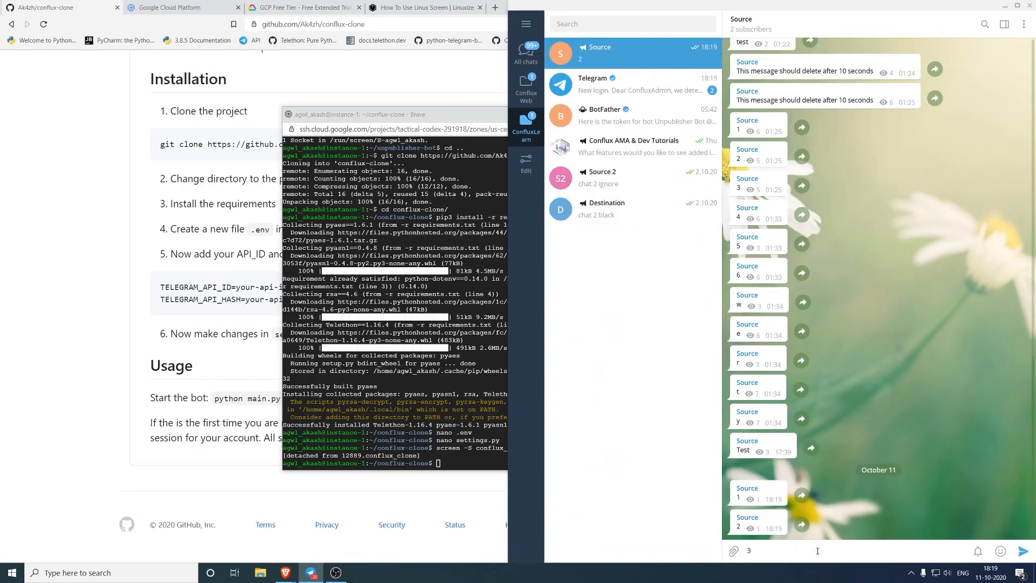
pyautogui.write('3')
pyautogui.press('Return')
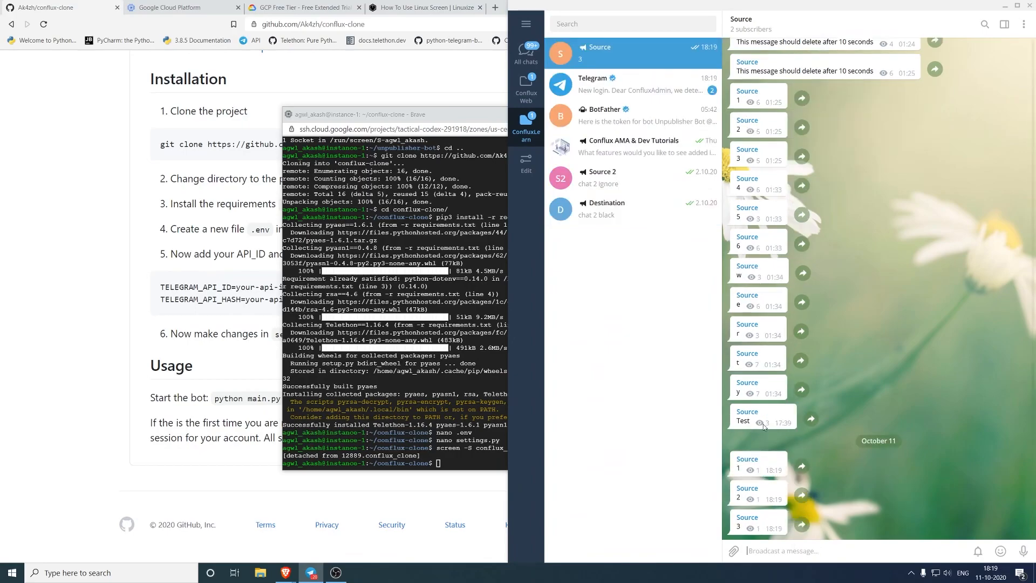
# - Post the message "test white" in the Source channel
pyautogui.click(466, 456)
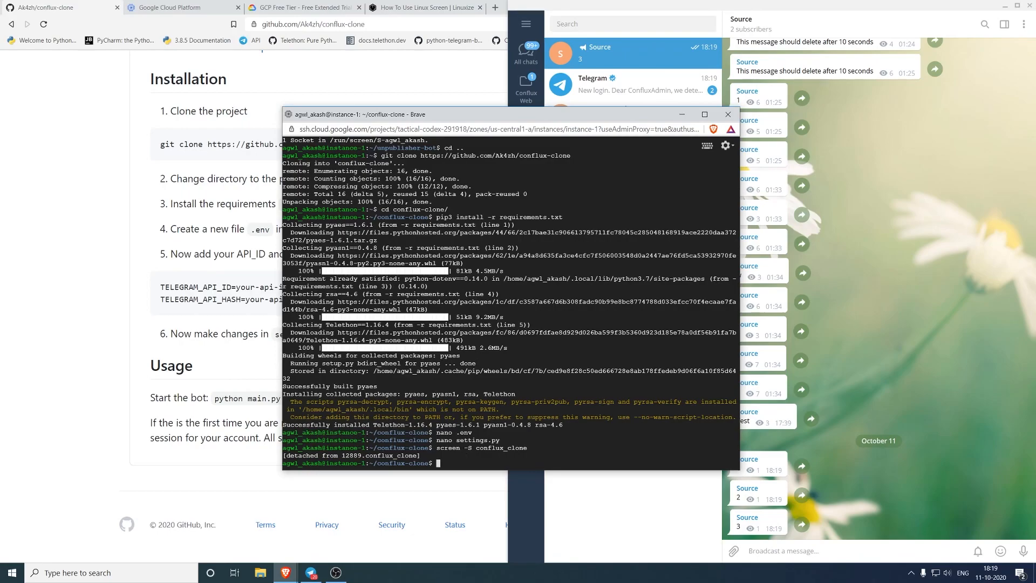
pyautogui.click(920, 550)
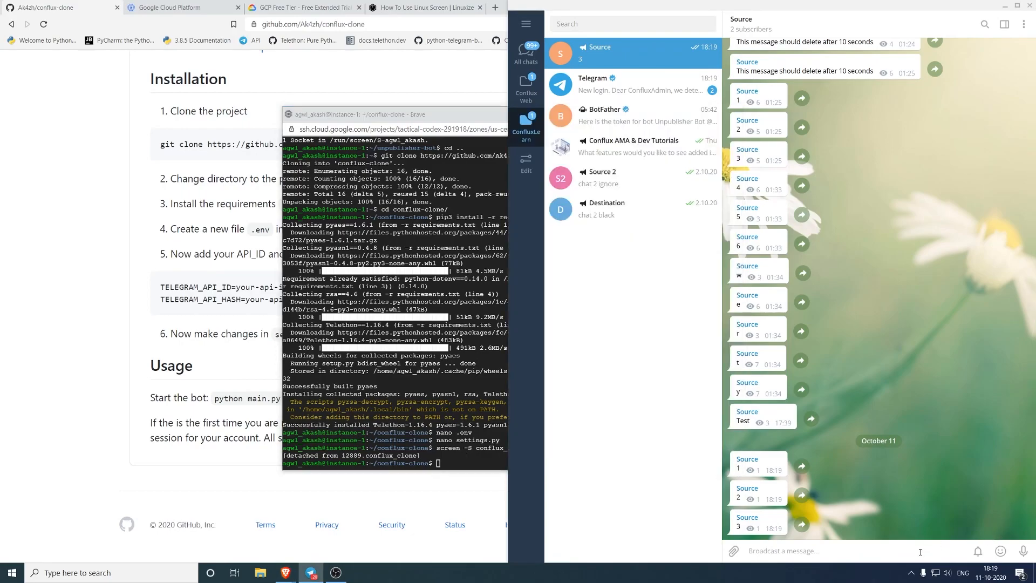
pyautogui.write('test whitel=')
pyautogui.press('Return')
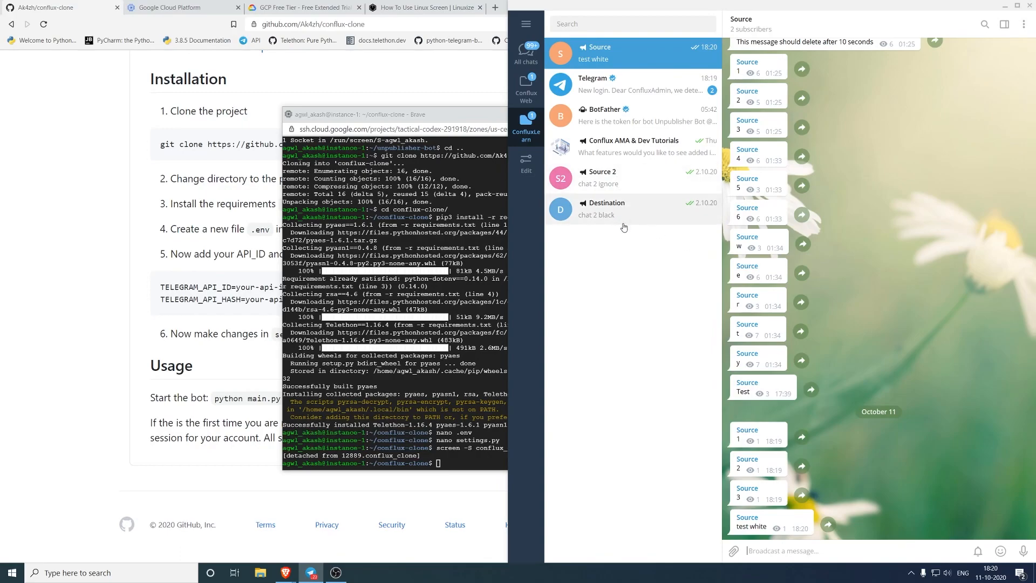
pyautogui.scroll(3, 848, 319)
pyautogui.scroll(-3, 848, 319)
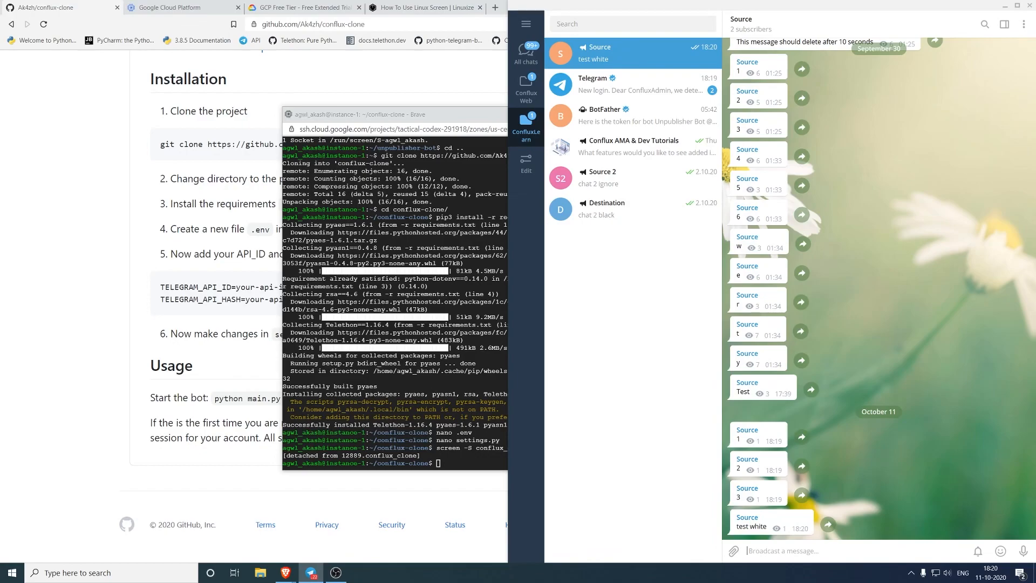
# - Open settings.py in the conflux-clone GitHub repository and check the whitelist word of the first combination
pyautogui.click(191, 312)
pyautogui.scroll(8, 183, 316)
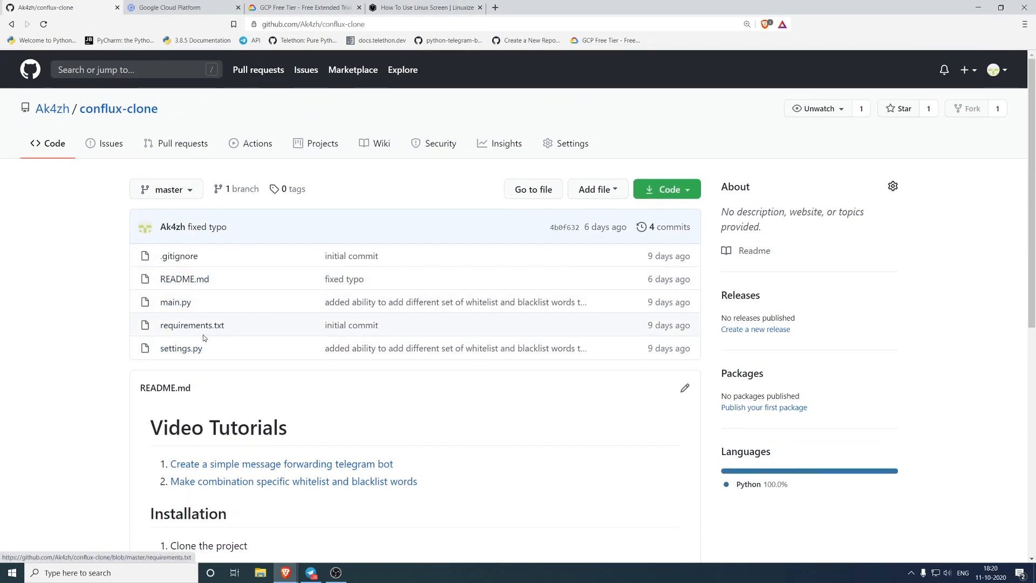
pyautogui.click(196, 349)
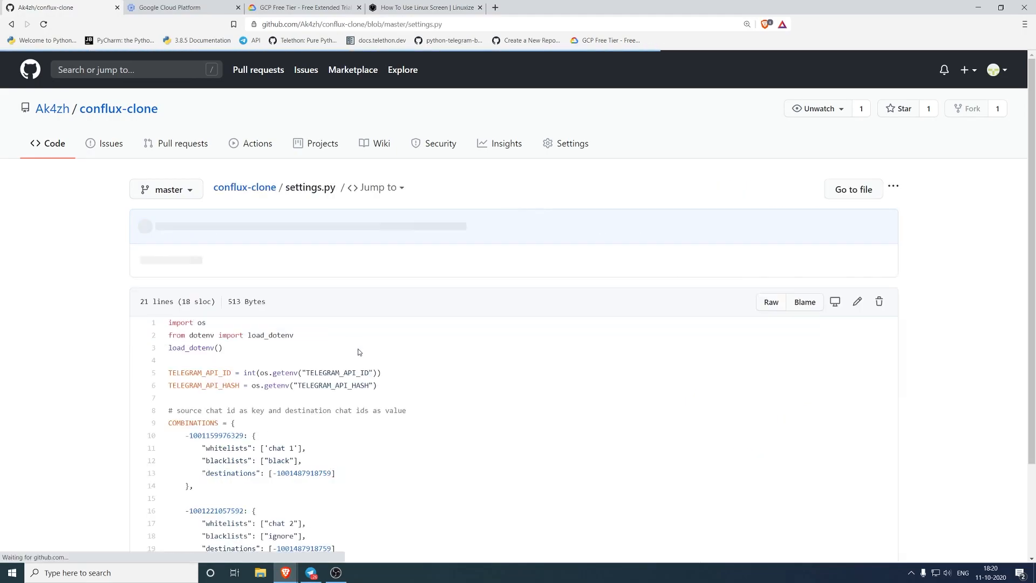
pyautogui.scroll(-2, 357, 351)
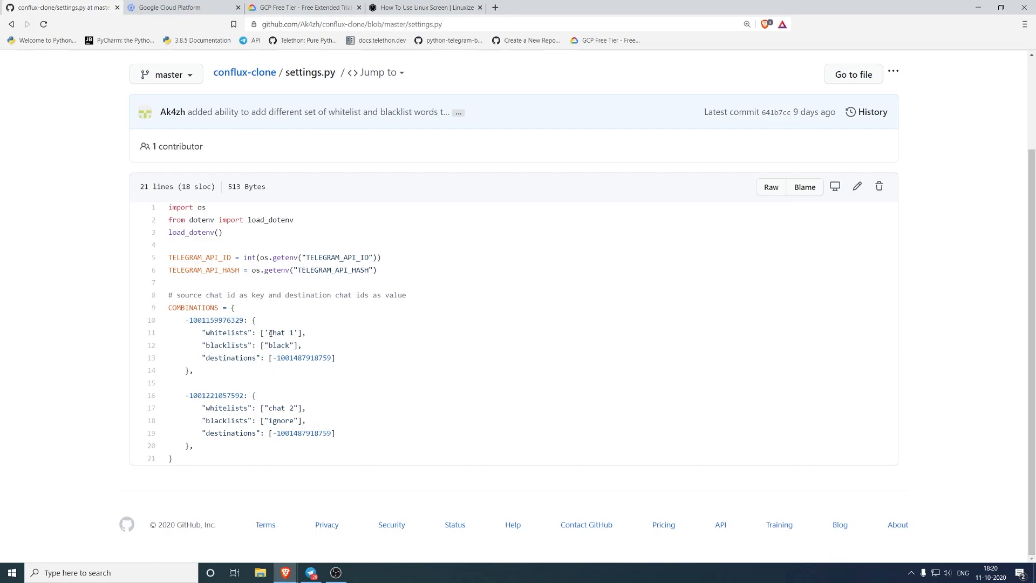
pyautogui.moveTo(270, 332); pyautogui.dragTo(296, 332)
# - Return to Telegram and post "test chat 1" in the Source channel
pyautogui.hotkey('alt', 'Tab')
pyautogui.write('test')
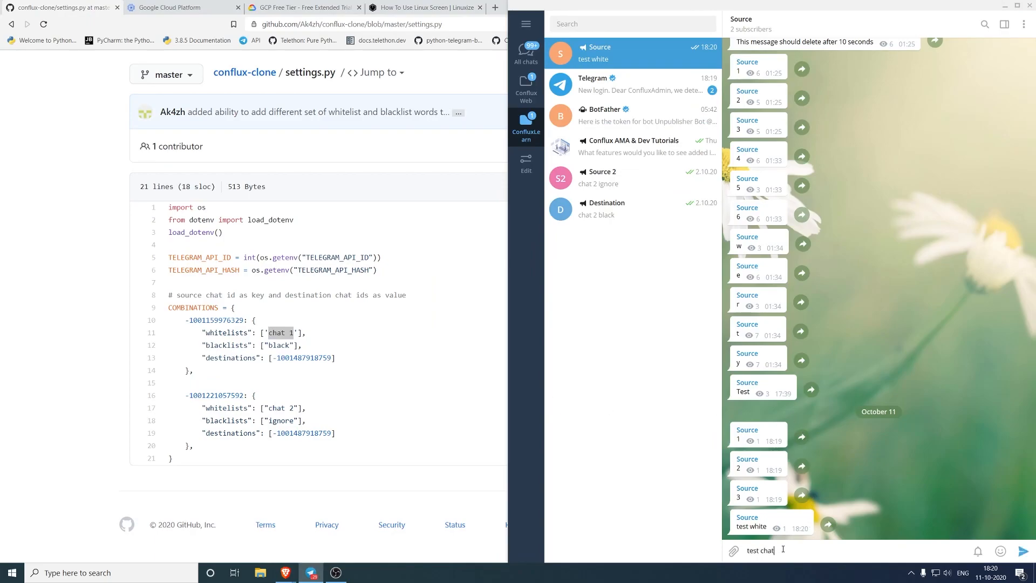
pyautogui.write(' chat 1')
pyautogui.press('Return')
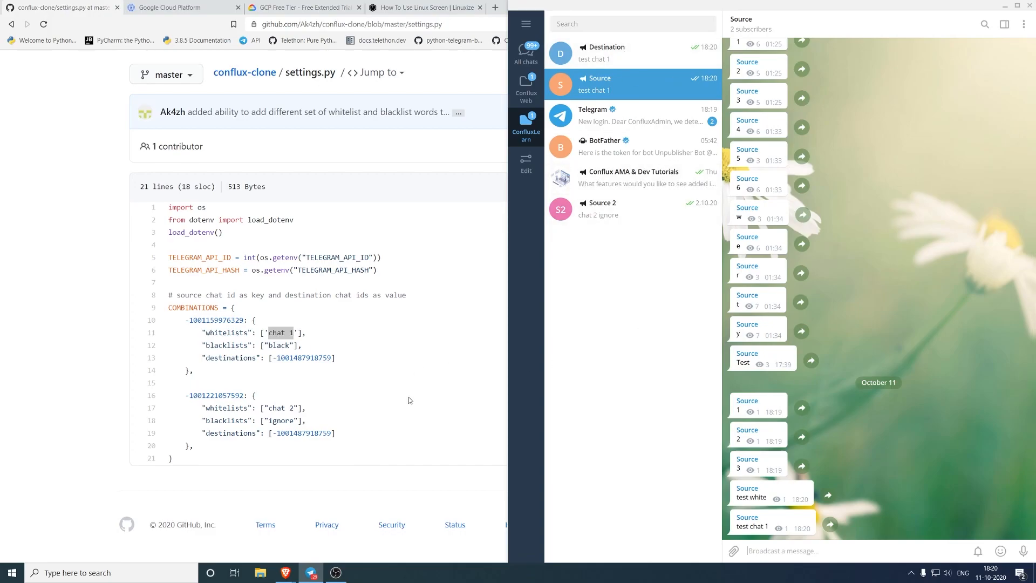
# - Bring up the VM's SSH terminal window and end the session with exit
pyautogui.click(335, 572)
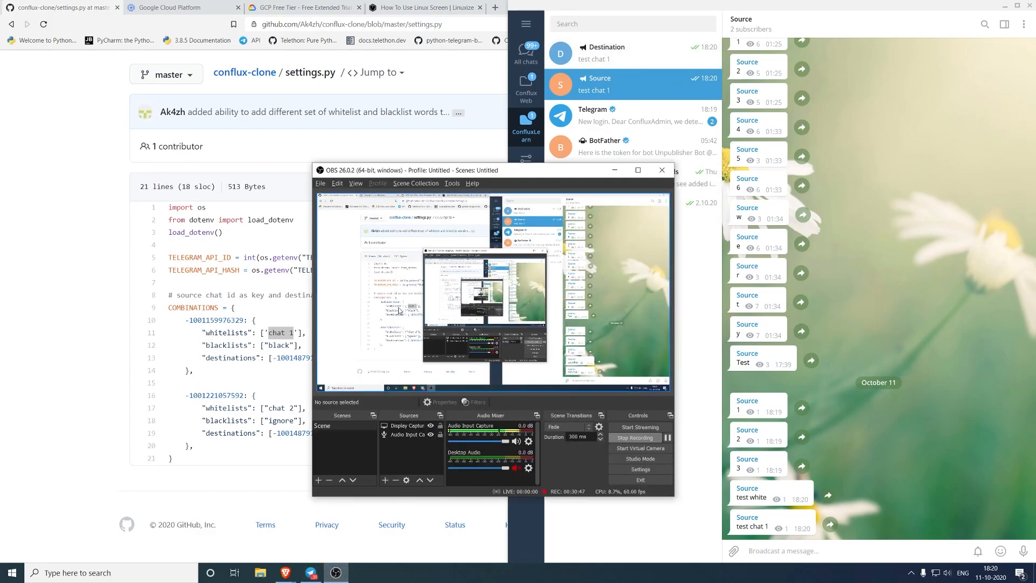
pyautogui.click(291, 576)
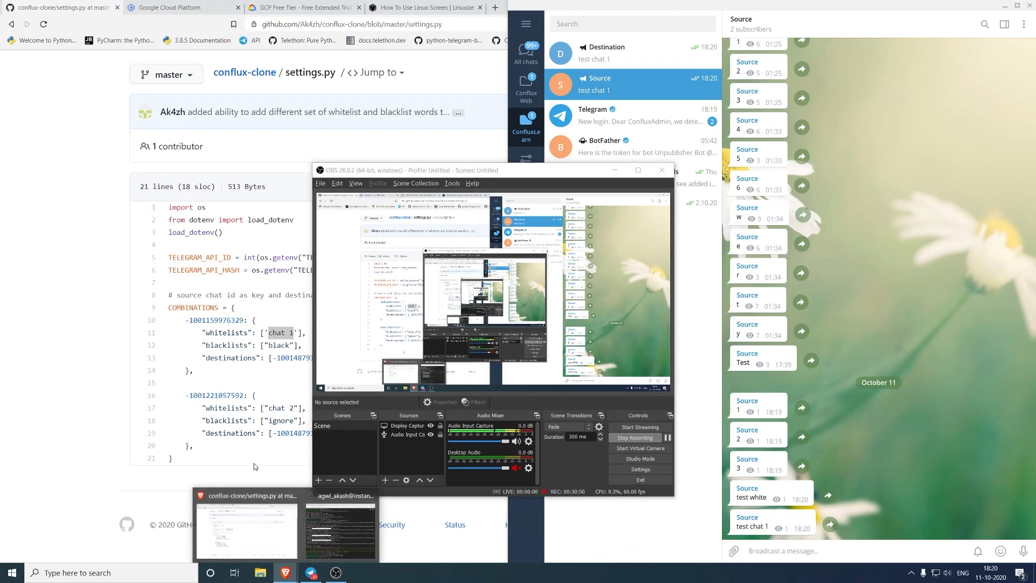
pyautogui.click(340, 530)
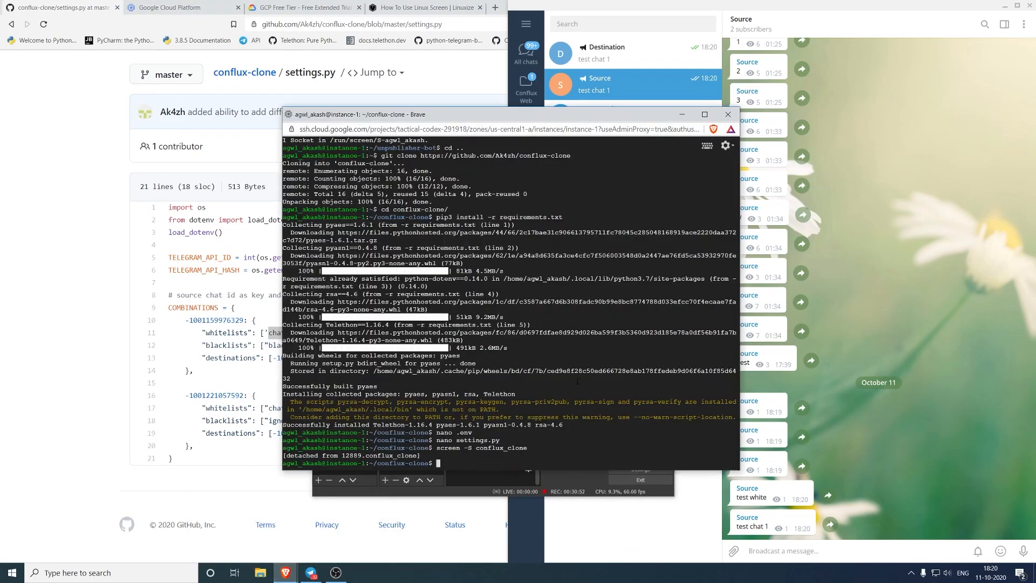
pyautogui.write('exit')
pyautogui.press('Return')
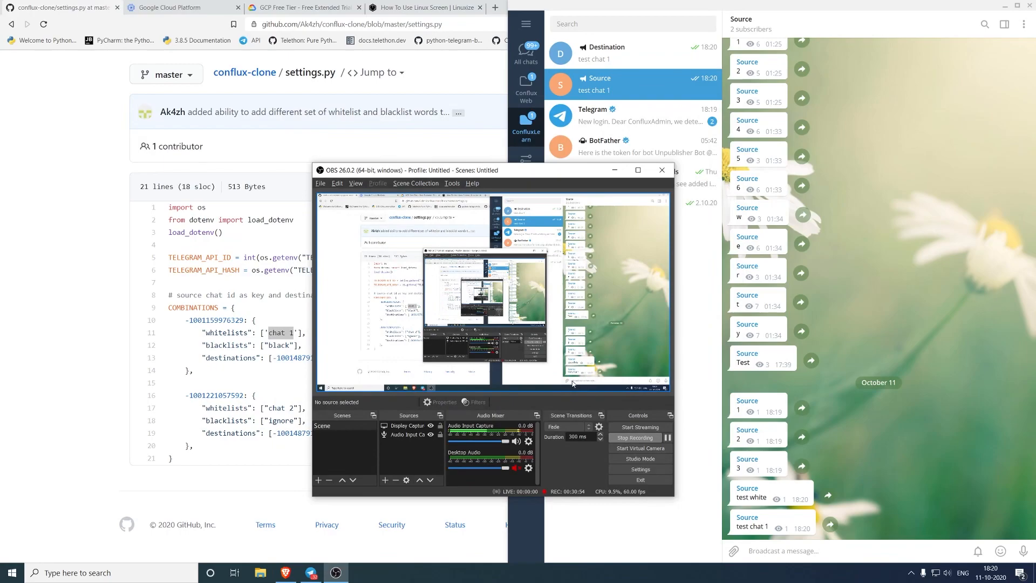
# - Post "test chat 1" twice more and "sasas" in the Source channel, and open the Destination channel to check the forwarded messages
pyautogui.click(763, 528)
pyautogui.tripleClick(763, 528)
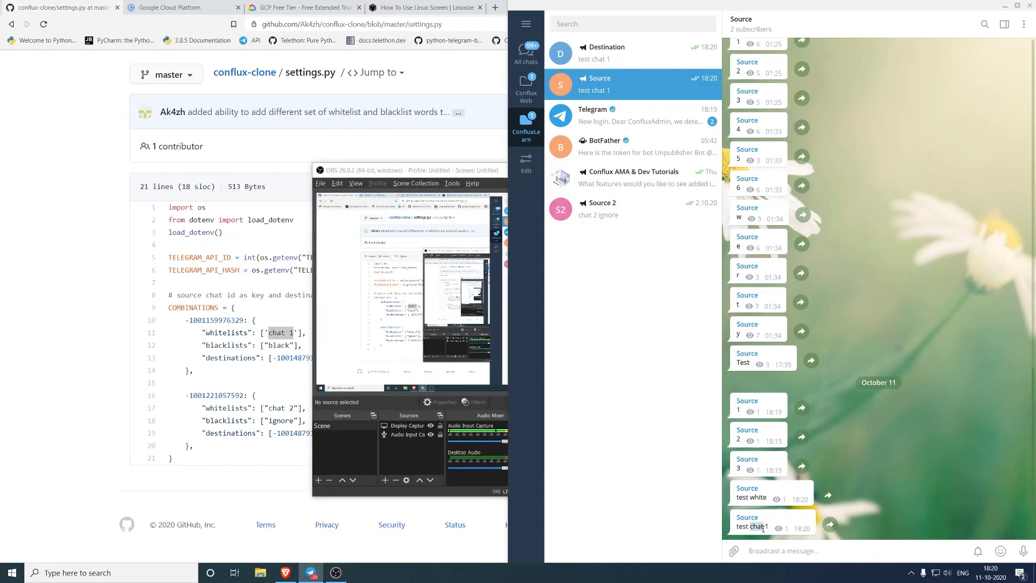
pyautogui.hotkey('ctrl', 'c')
pyautogui.click(785, 552)
pyautogui.hotkey('ctrl', 'v')
pyautogui.press('Return')
pyautogui.hotkey('ctrl', 'v')
pyautogui.press('Return')
pyautogui.write('sasas')
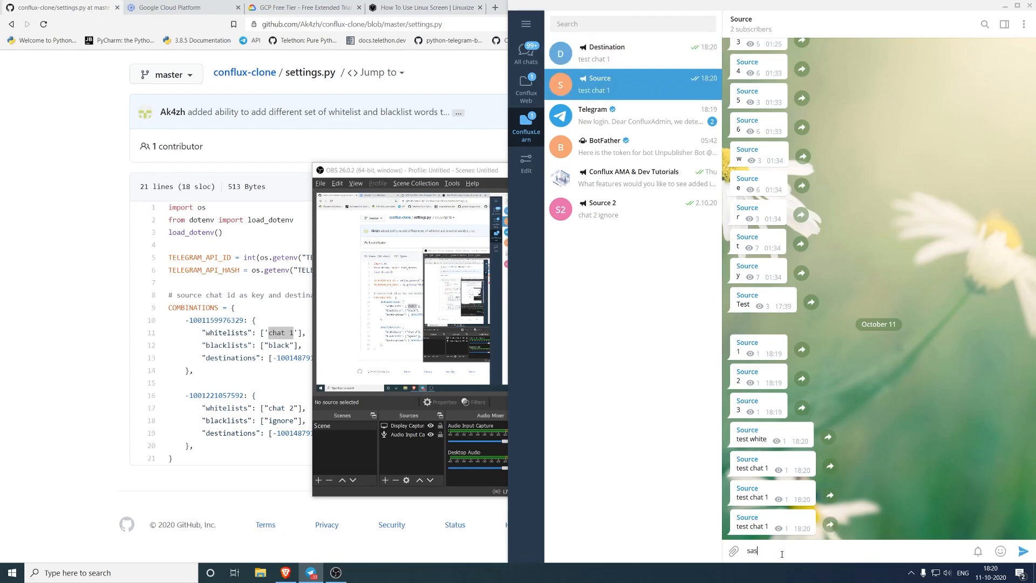
pyautogui.press('Return')
pyautogui.click(631, 84)
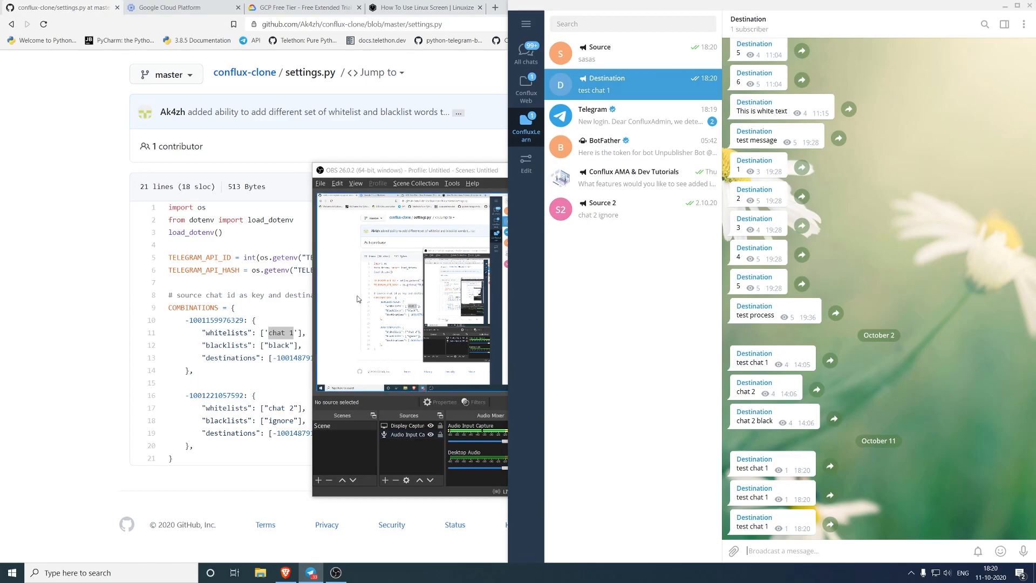
# - Go back to the GCP Free Tier page in the browser and look over its free products overview
pyautogui.click(425, 5)
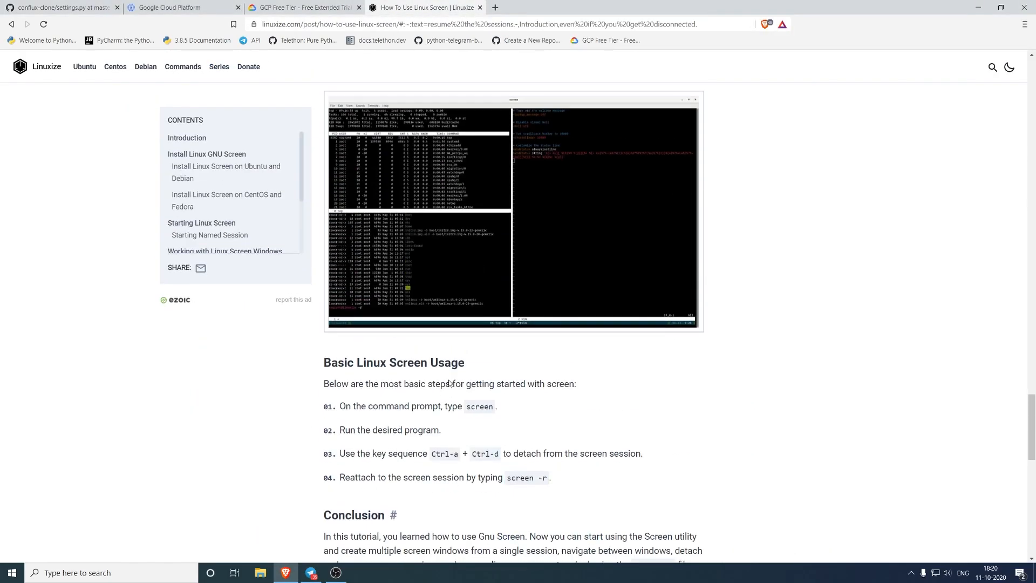
pyautogui.click(294, 8)
pyautogui.scroll(8, 386, 336)
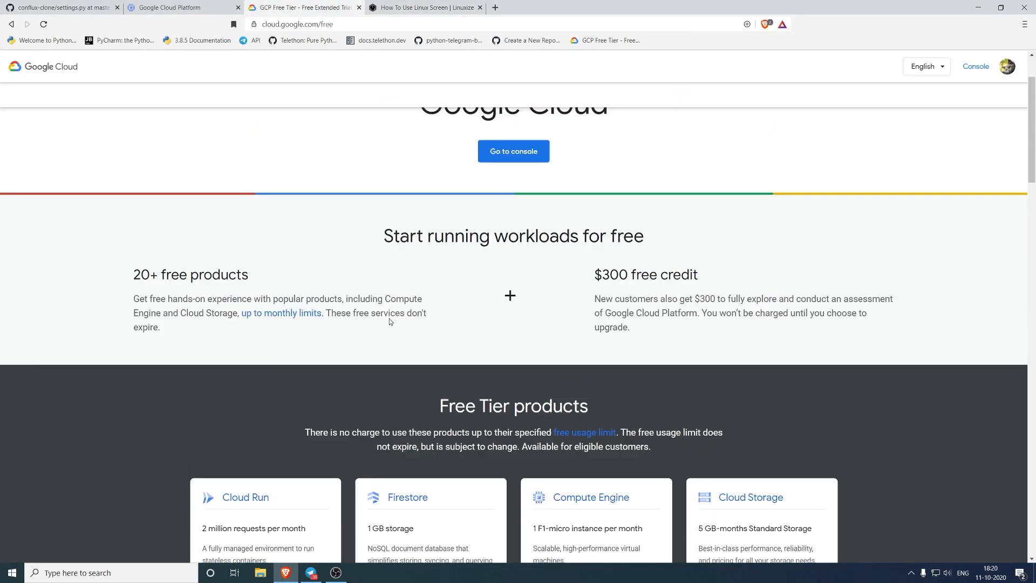
pyautogui.click(311, 571)
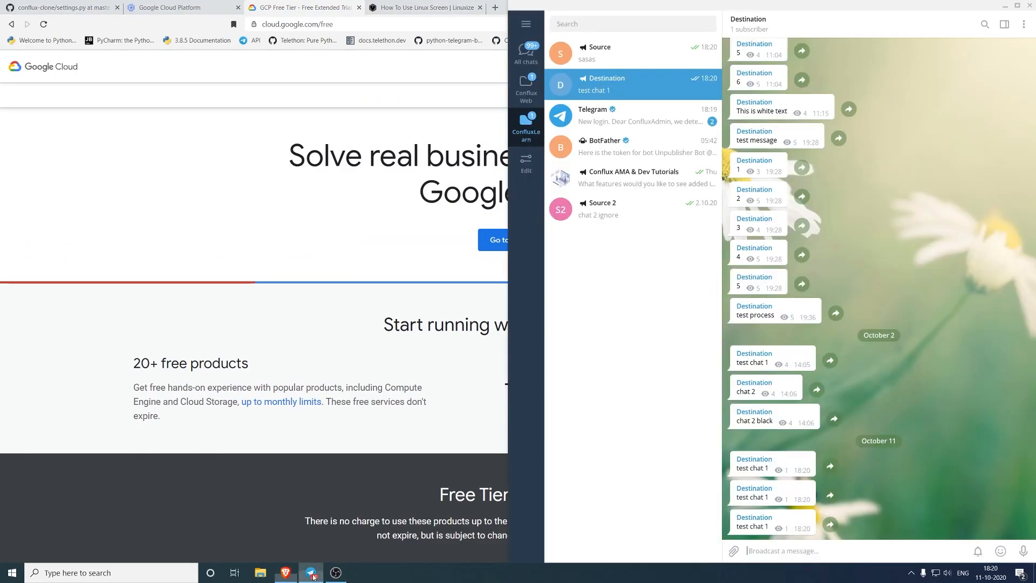
pyautogui.click(385, 344)
pyautogui.scroll(-2, 384, 341)
pyautogui.scroll(2, 383, 335)
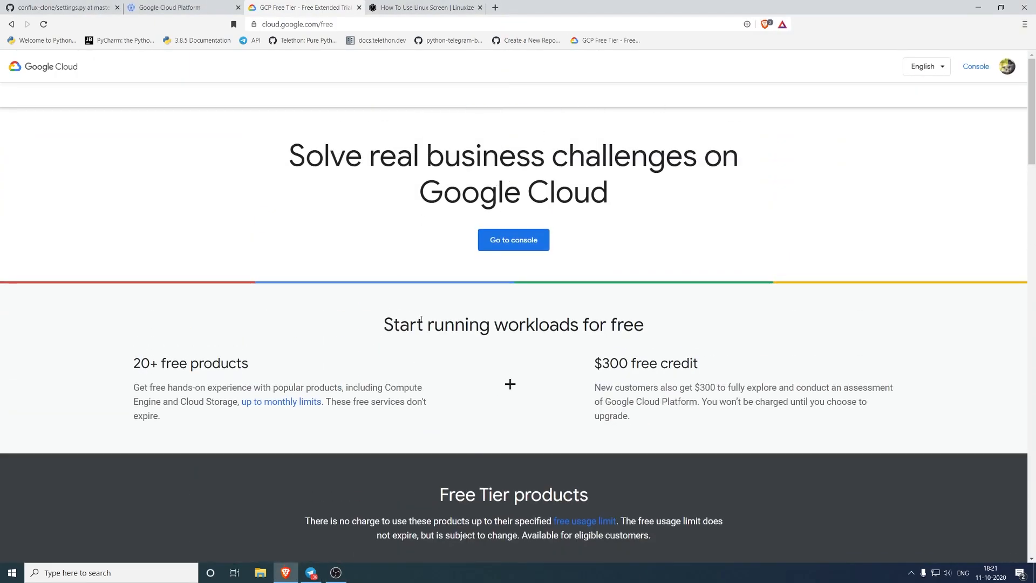
pyautogui.scroll(-8, 466, 210)
pyautogui.scroll(3, 643, 386)
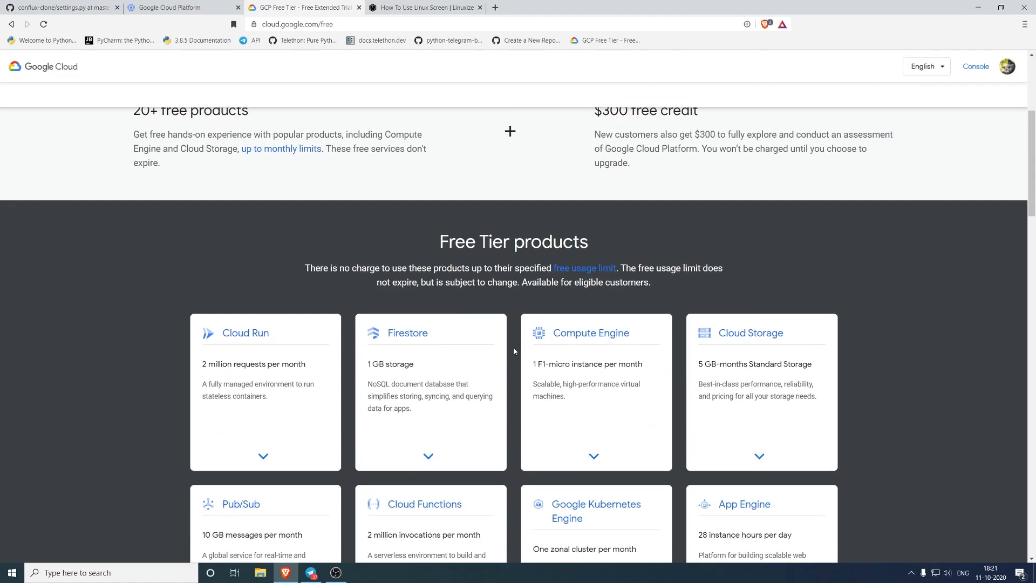
# - Expand the Compute Engine entry under Free Tier products and read its monthly limits, including the network egress allowance
pyautogui.moveTo(377, 281); pyautogui.dragTo(420, 282)
pyautogui.click(534, 319)
pyautogui.scroll(-3, 551, 291)
pyautogui.moveTo(602, 385)
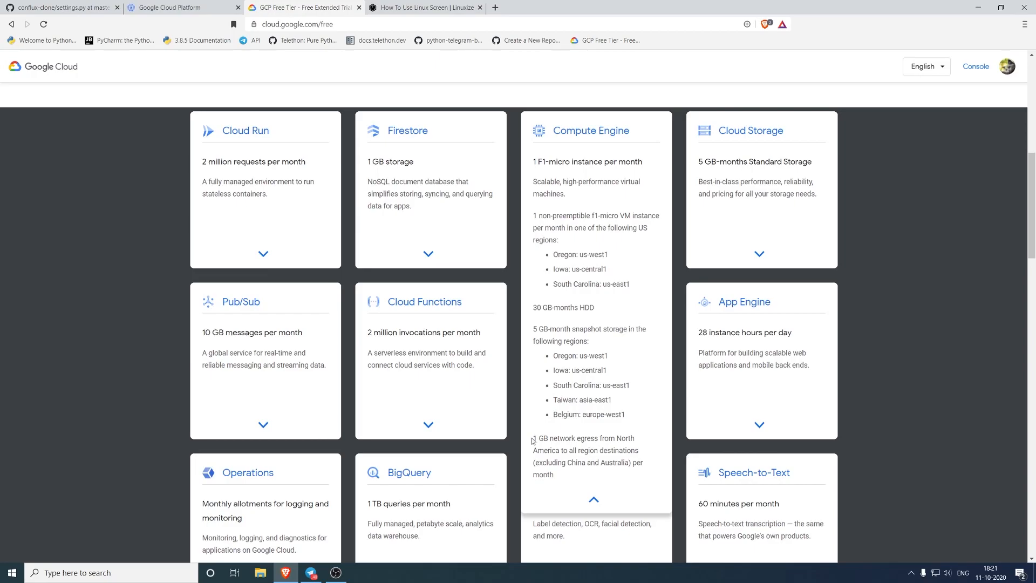
pyautogui.moveTo(533, 439); pyautogui.dragTo(583, 475)
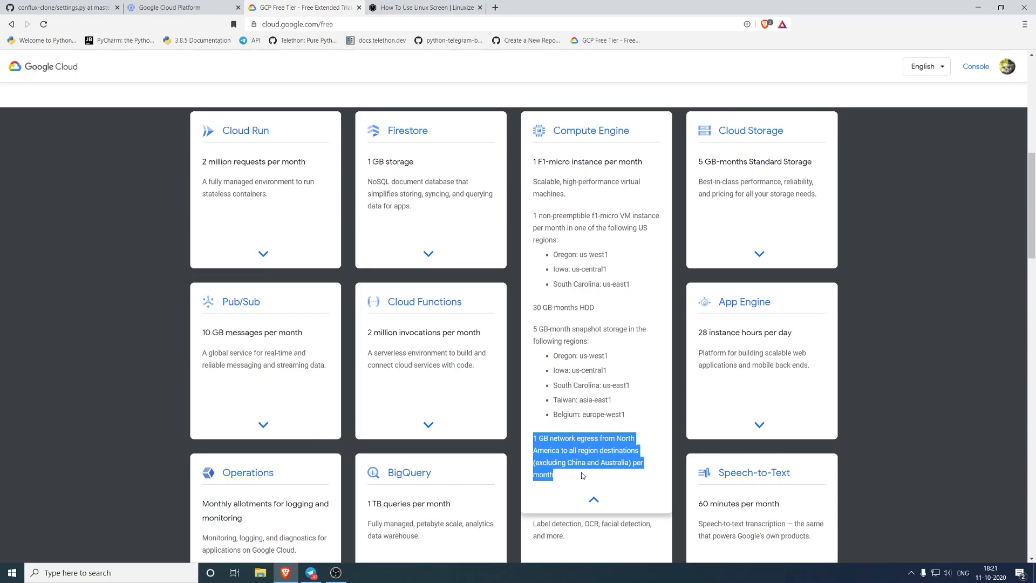
pyautogui.scroll(5, 168, 362)
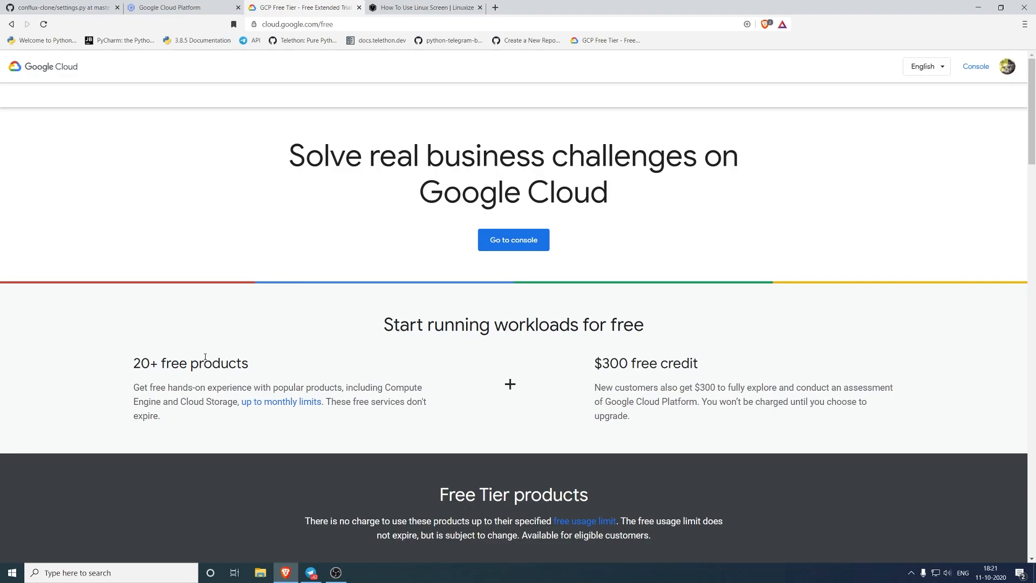
pyautogui.click(335, 571)
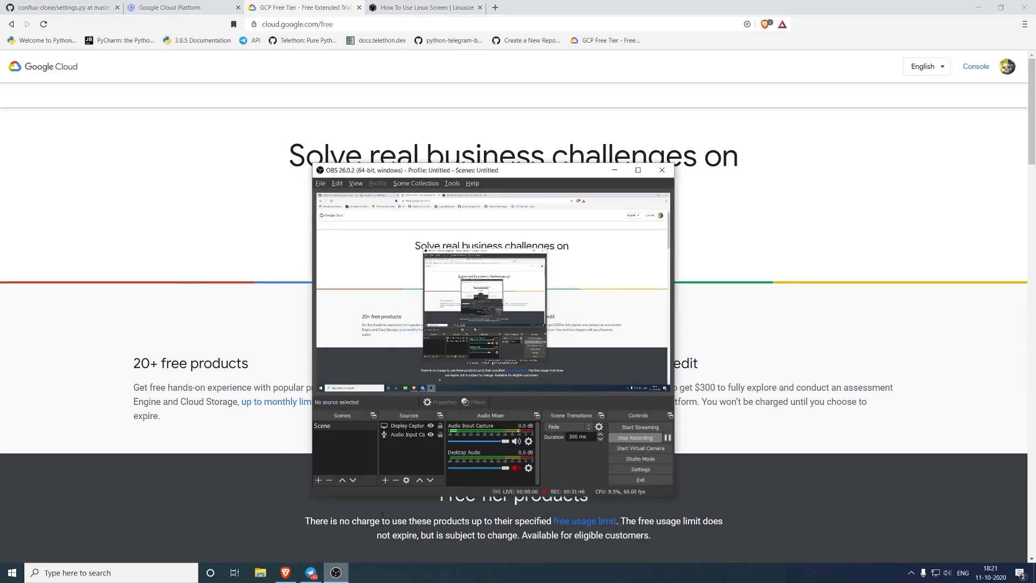